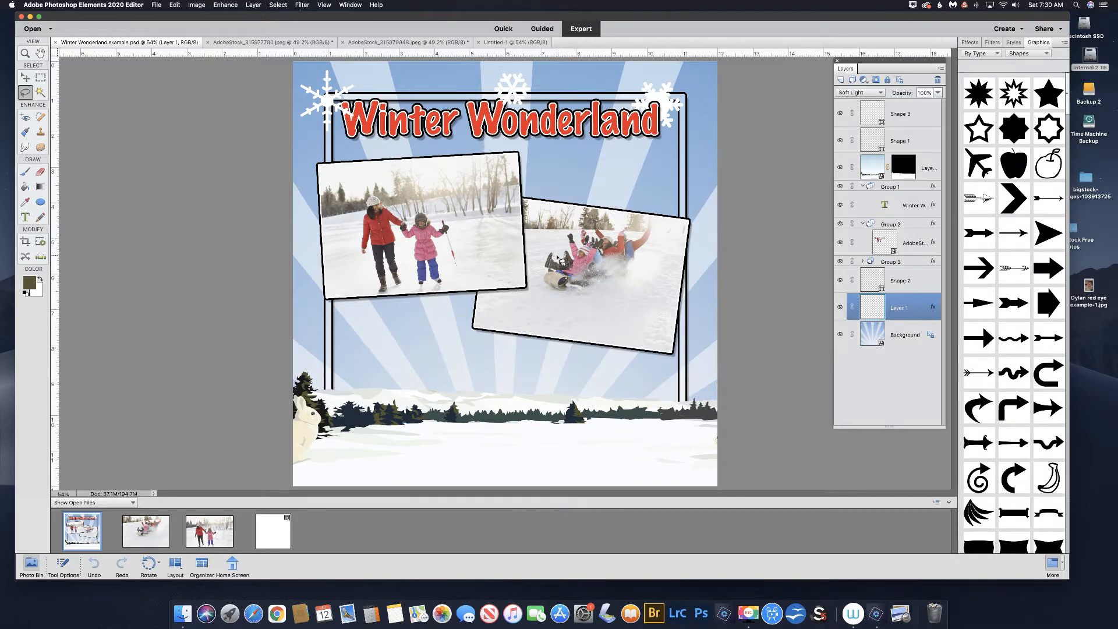
Step: Fill the blank Untitled-1 page with the snowy landscape with rabbit background graphic and convert it to a regular layer
click(512, 42)
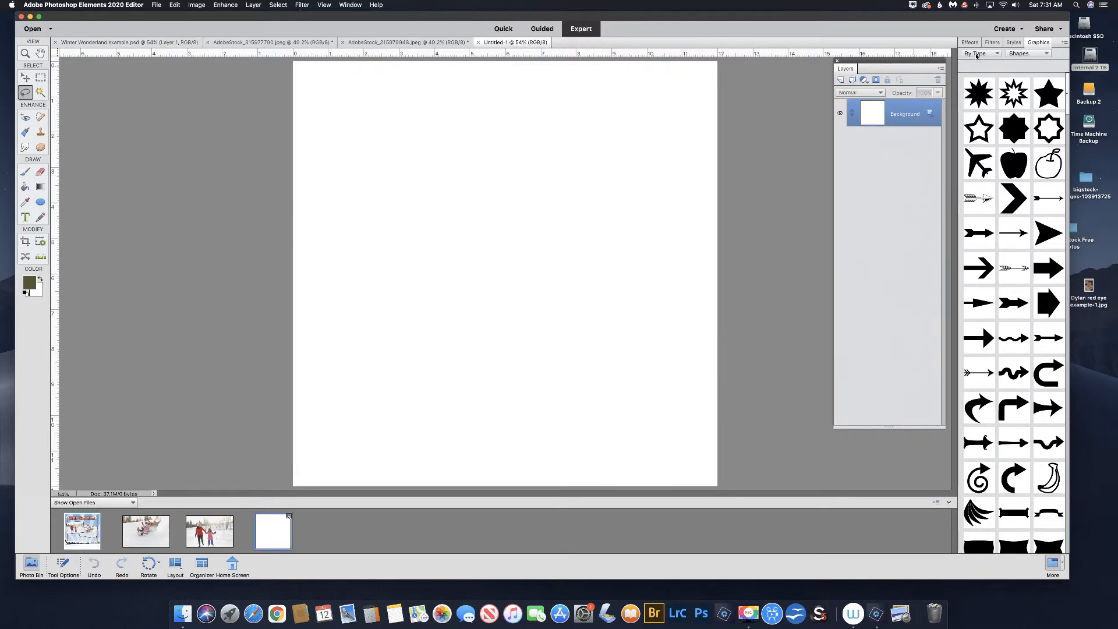
click(1028, 54)
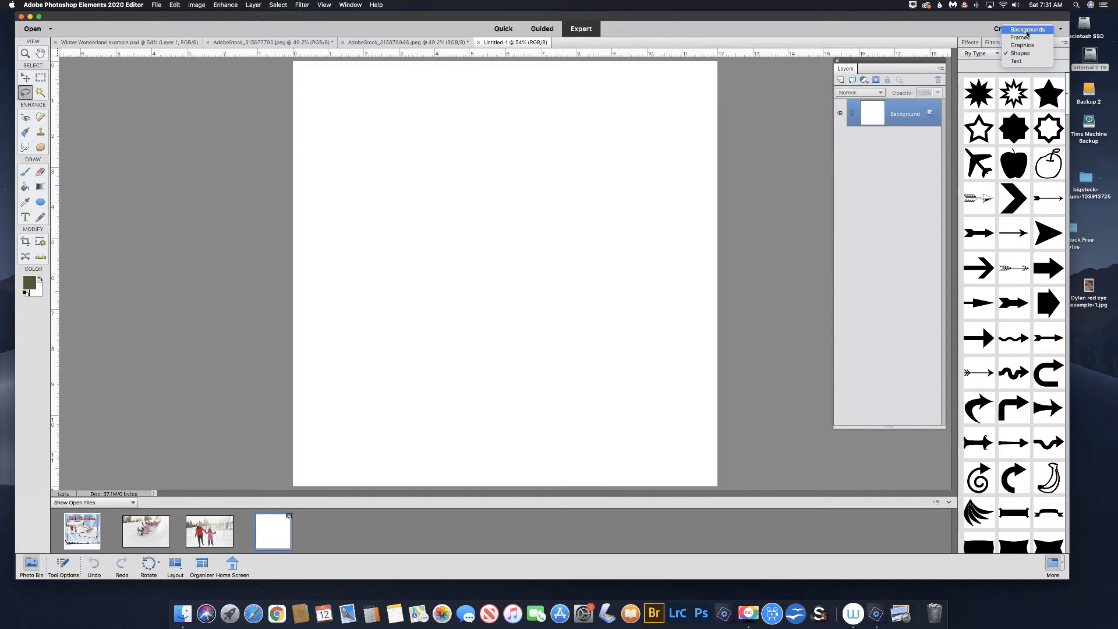
click(1027, 31)
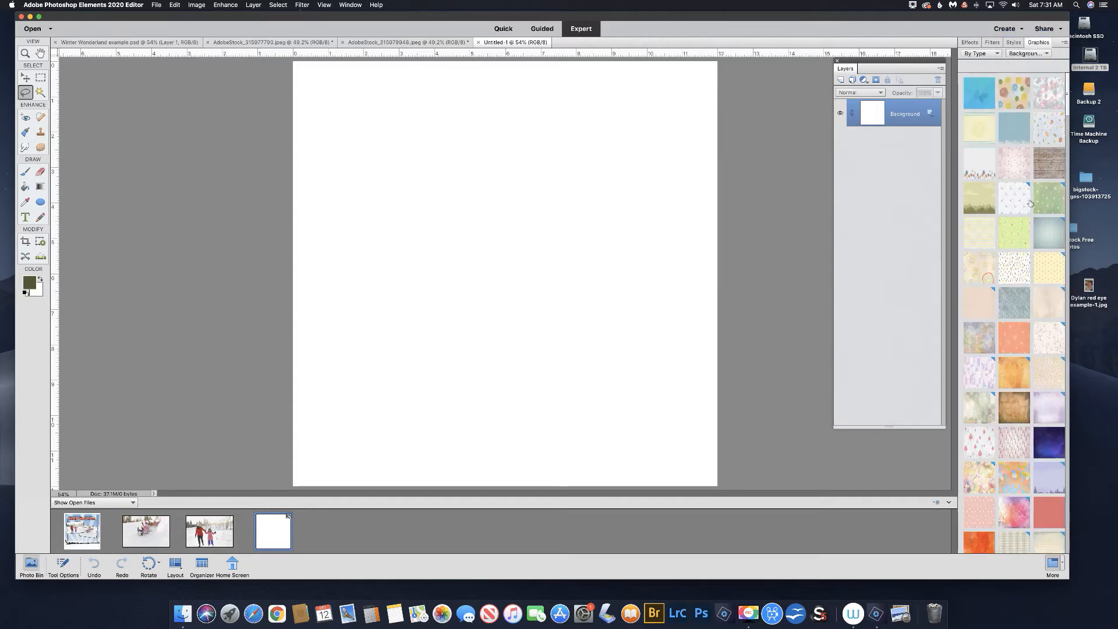
drag(1067, 94, 1076, 536)
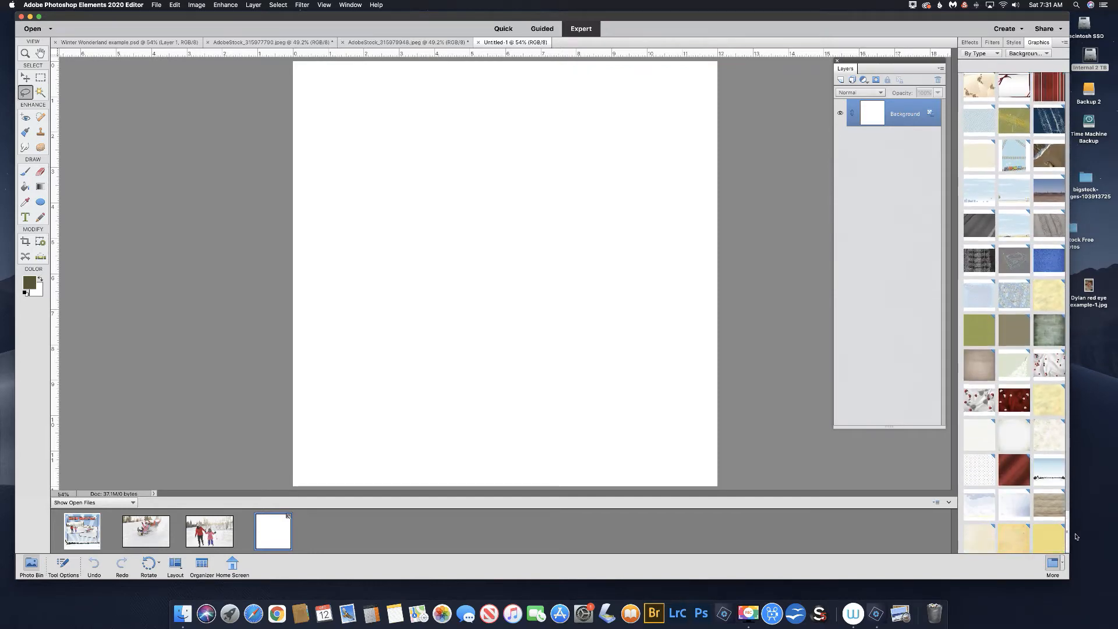
drag(1050, 475, 486, 235)
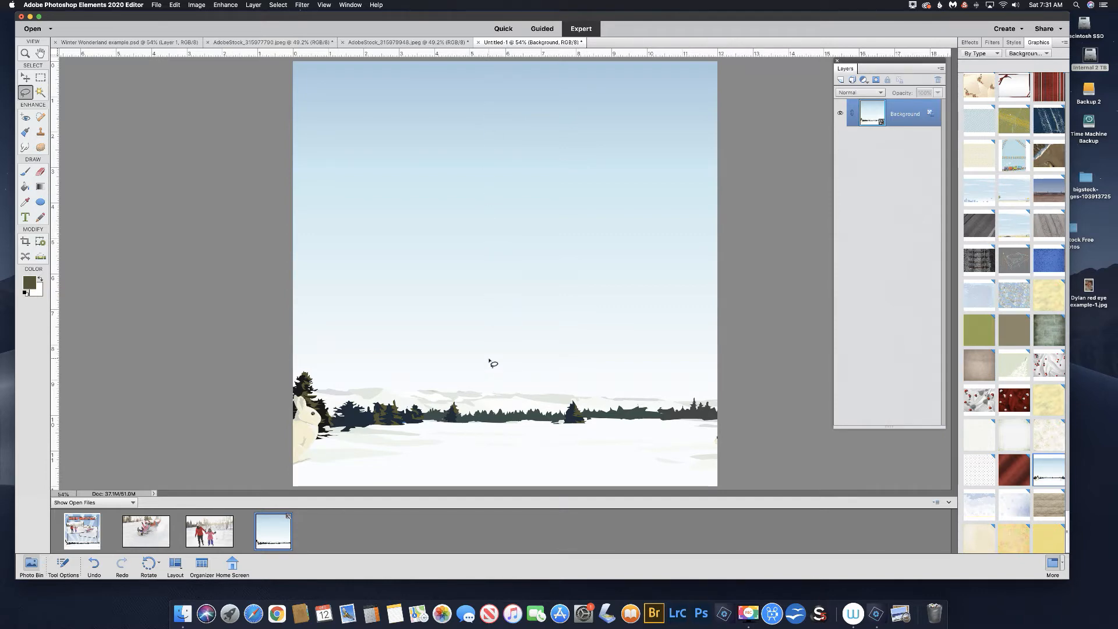
double_click(890, 114)
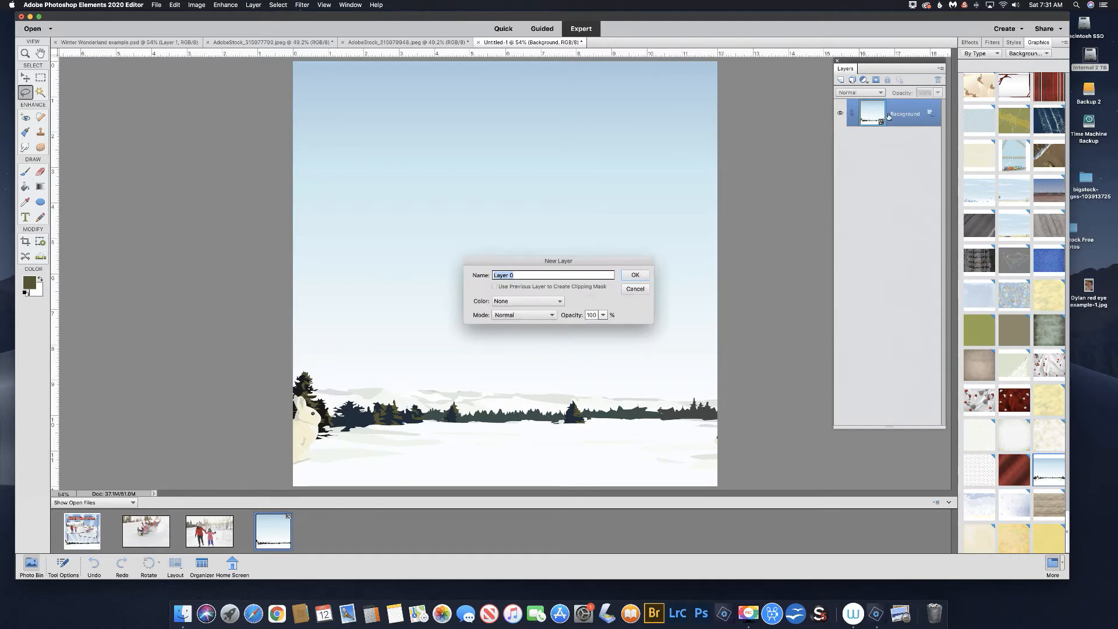
click(633, 274)
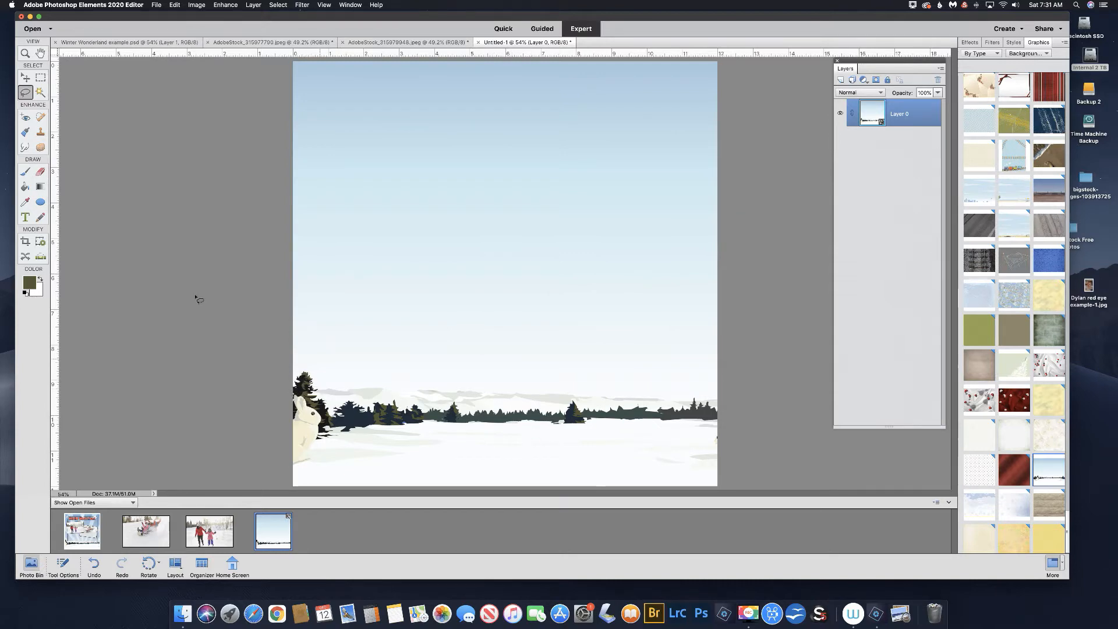
Step: Select the snowy foreground below the sky with the Magnetic Lasso, following the ridge line and the page edges
click(24, 92)
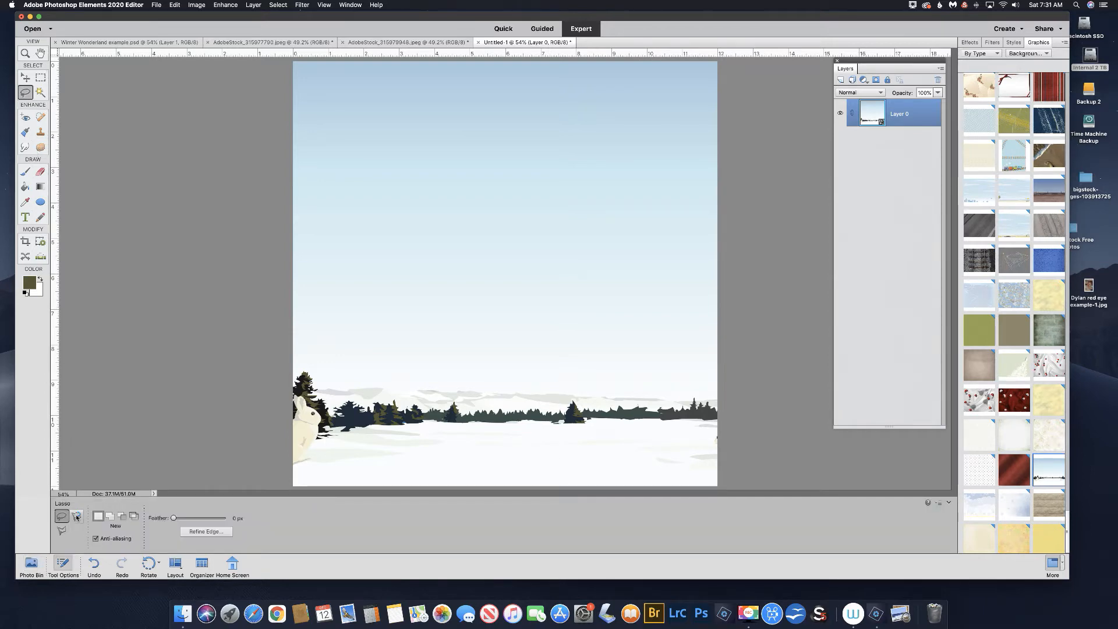
click(76, 516)
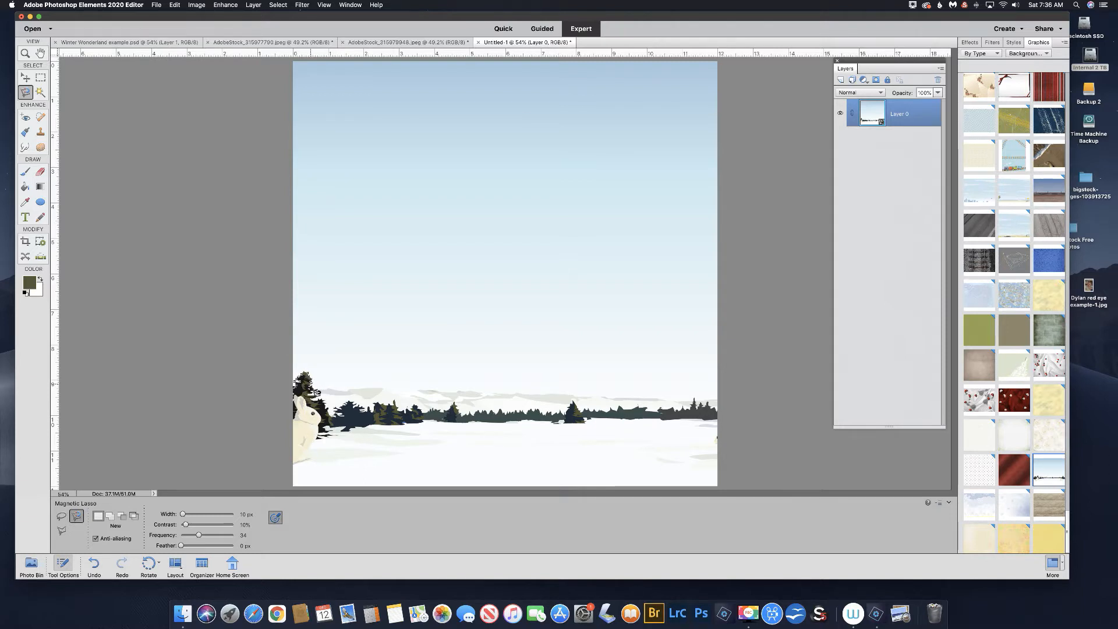
click(320, 395)
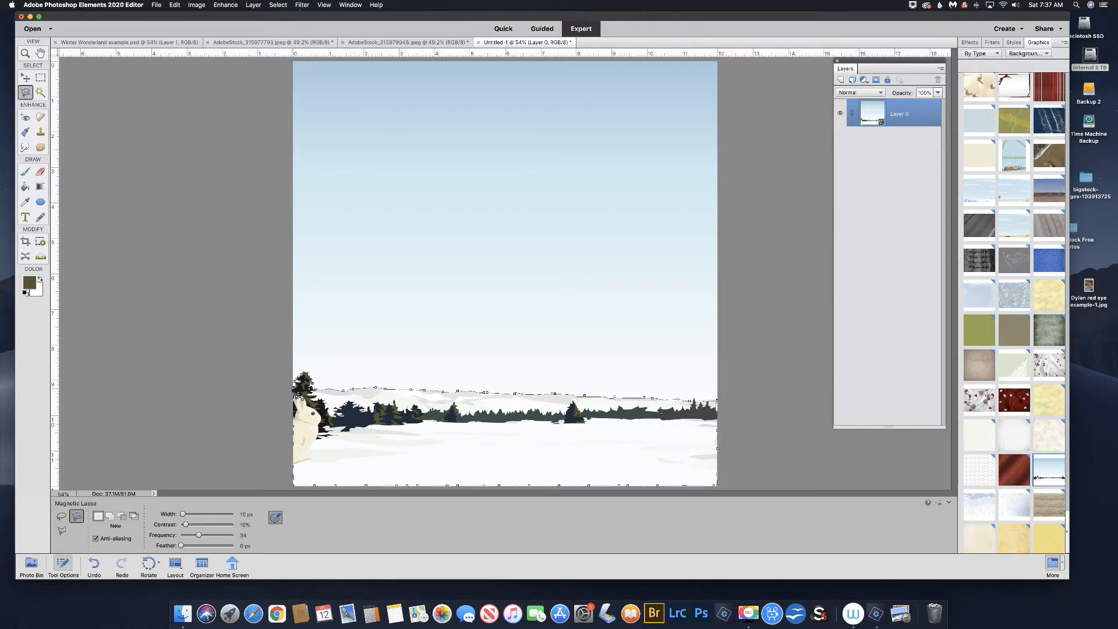
click(296, 395)
Step: Subtract the stray bits of sky along the ridge line from the selection with the regular Lasso
key(super+plus)
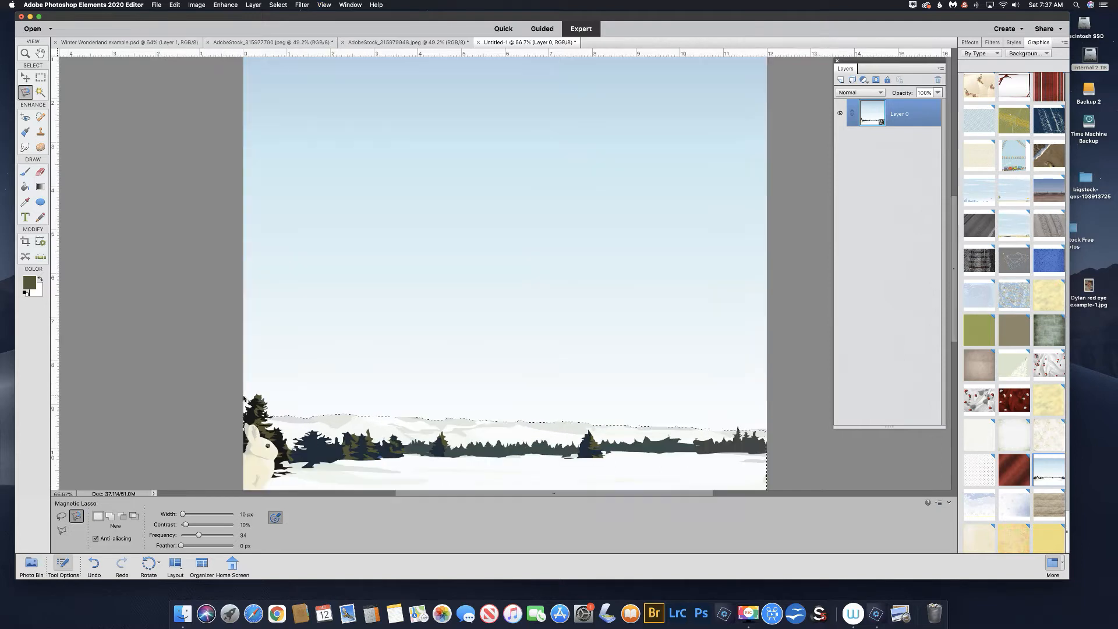
key(super+plus)
key(super+plus)
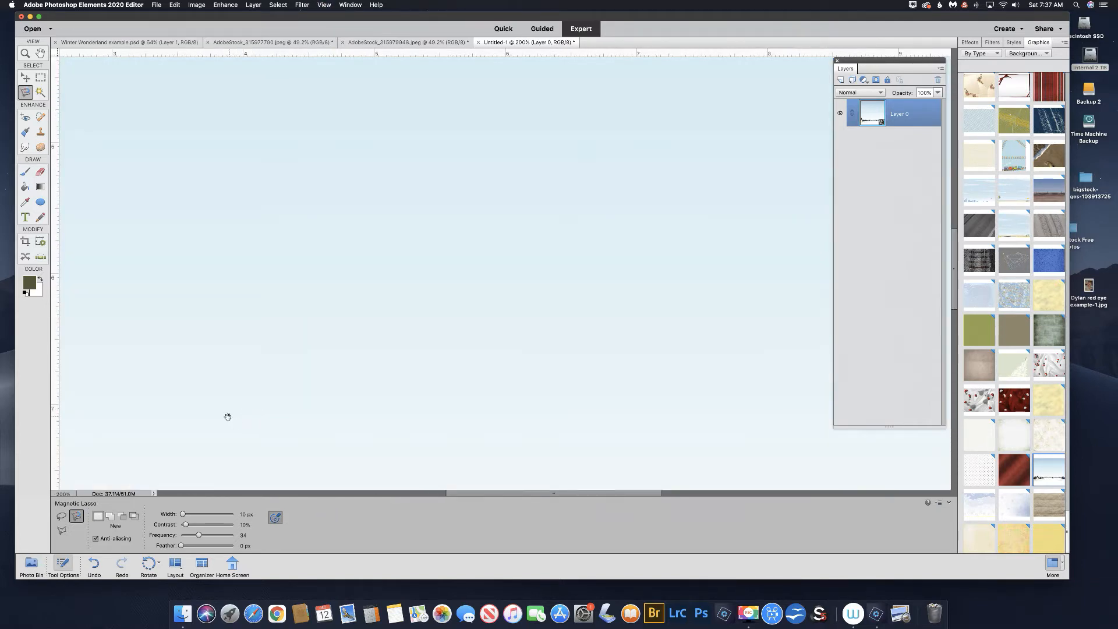
drag(221, 420, 569, 250)
mouse_move(478, 301)
mouse_down()
mouse_move(639, 175)
mouse_move(496, 259)
mouse_move(550, 158)
mouse_up()
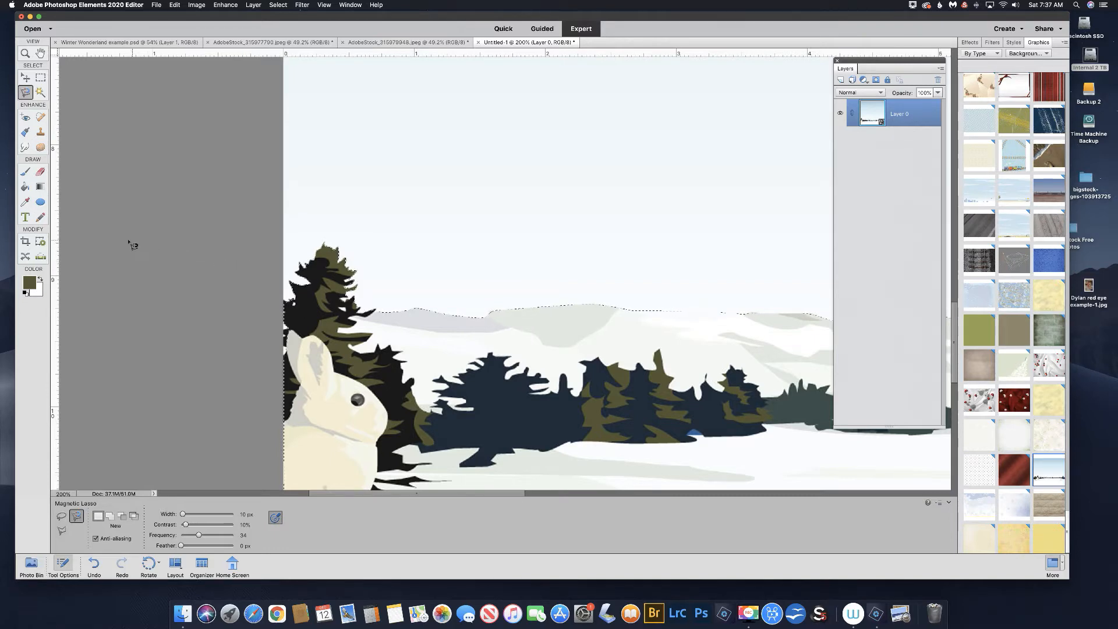
click(62, 516)
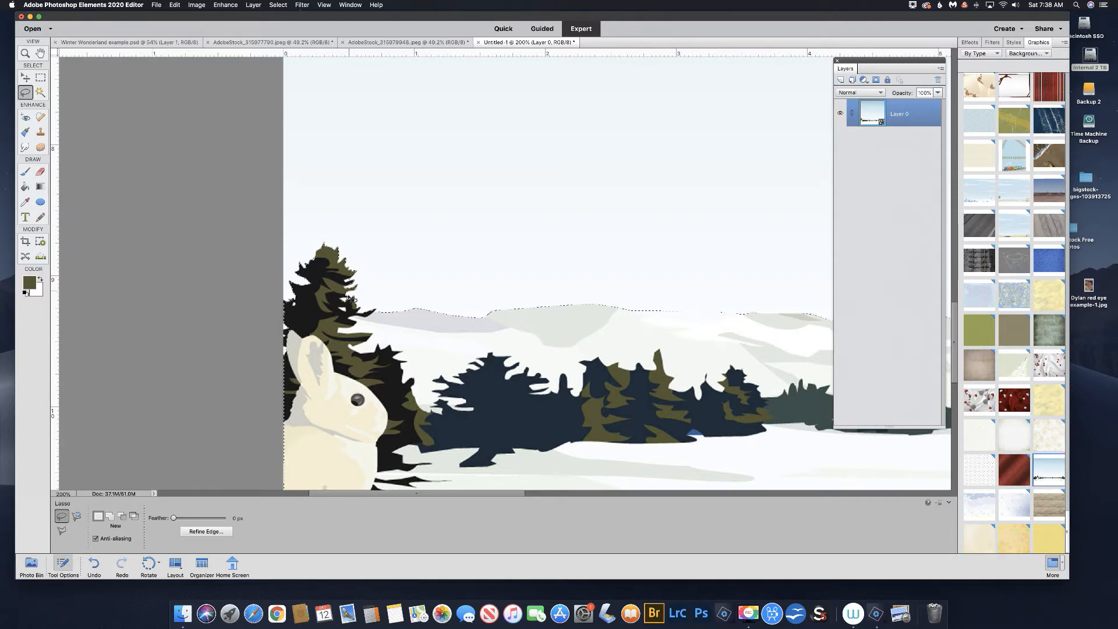
key(alt)
drag(741, 307, 314, 306)
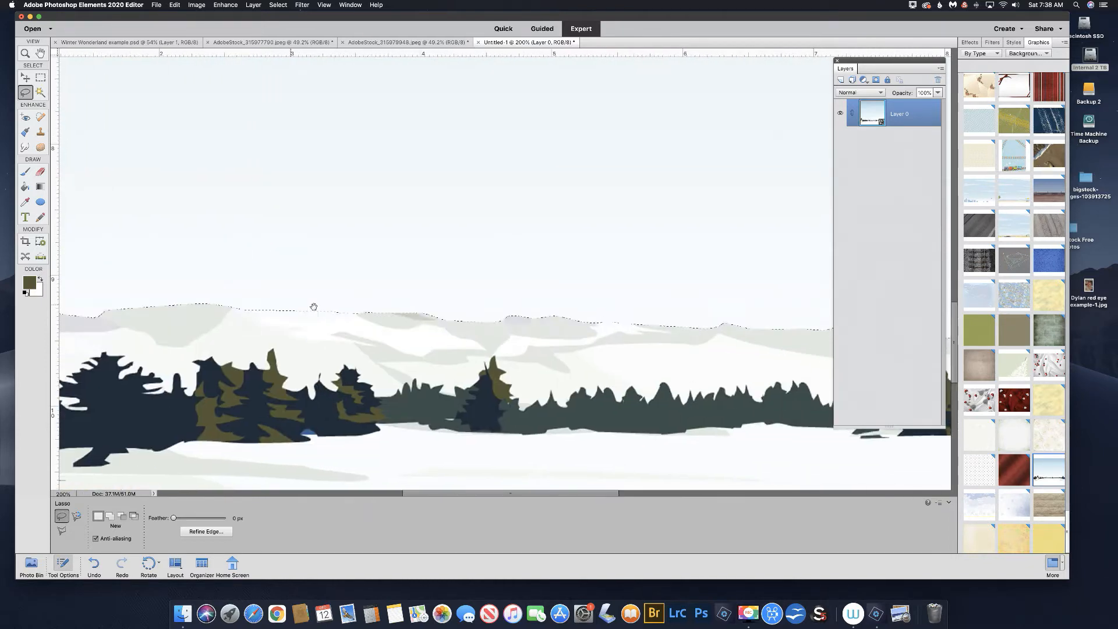
drag(657, 301, 302, 302)
drag(627, 313, 474, 309)
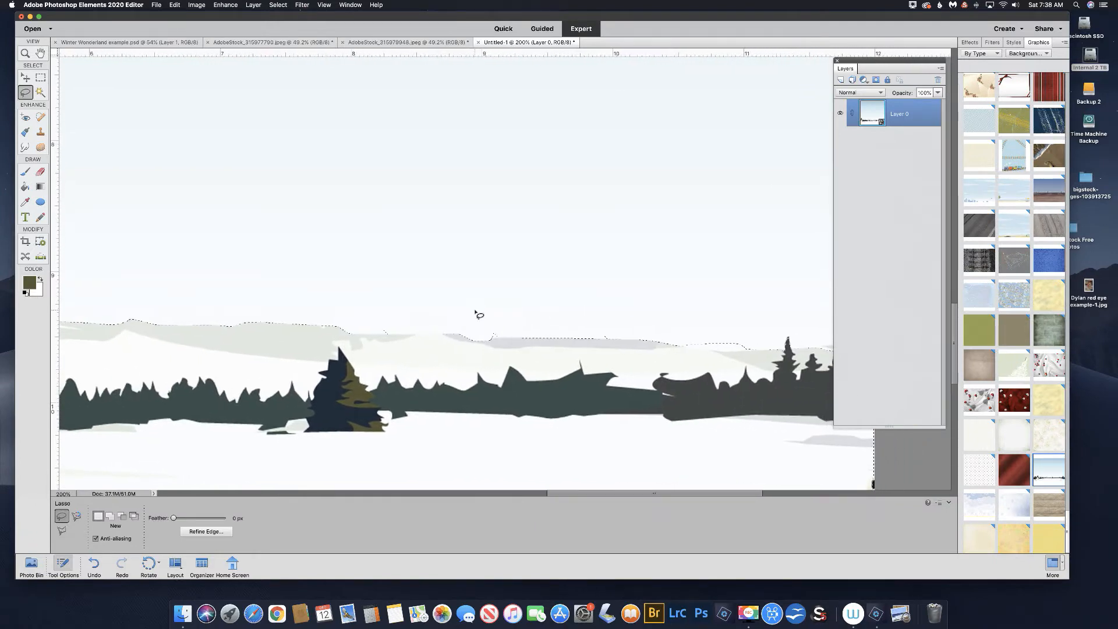
mouse_move(361, 326)
alt+mouse_down()
mouse_move(388, 336)
mouse_move(389, 320)
mouse_move(359, 323)
alt+mouse_up()
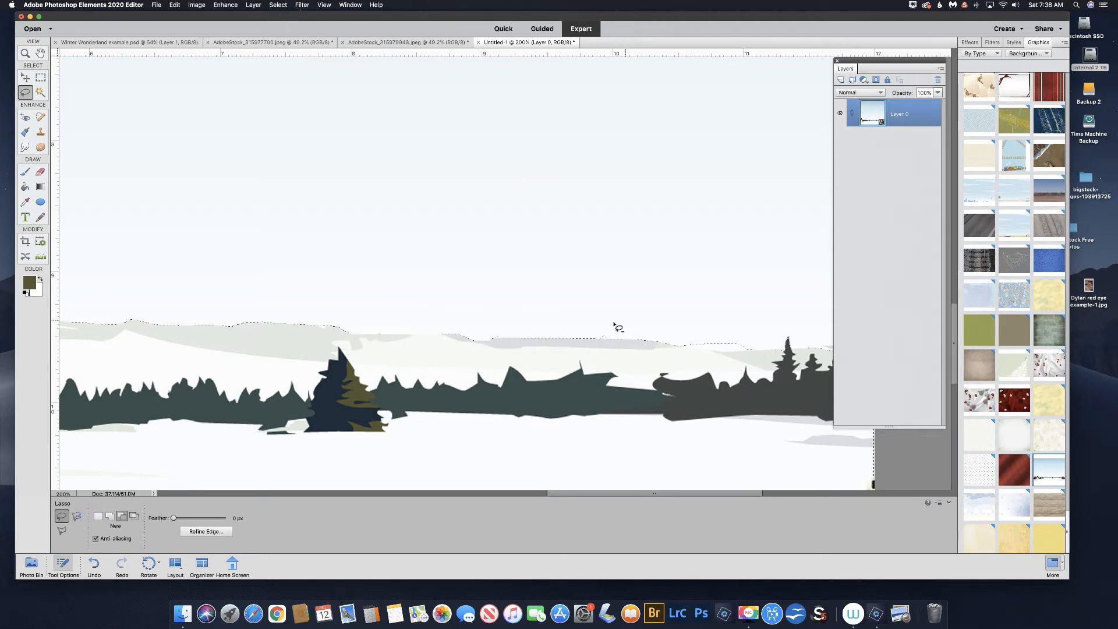
mouse_move(588, 339)
alt+mouse_down()
mouse_move(620, 336)
mouse_move(606, 324)
mouse_move(585, 337)
alt+mouse_up()
Step: Clean up the selection toward the page's right edge, removing excess sky and adding the missed hill areas with the Lasso
drag(588, 297, 424, 291)
scroll(424, 290, right, 3)
scroll(424, 279, down, 2)
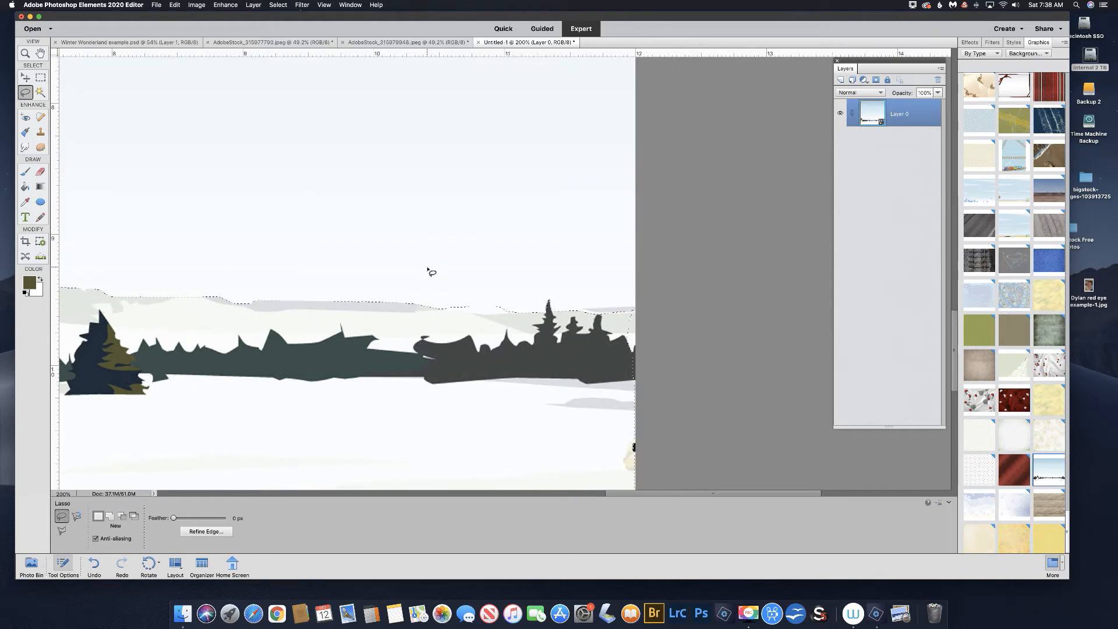
mouse_move(396, 291)
mouse_down()
mouse_move(470, 316)
mouse_move(533, 305)
mouse_move(452, 272)
mouse_move(408, 279)
mouse_up()
key(shift)
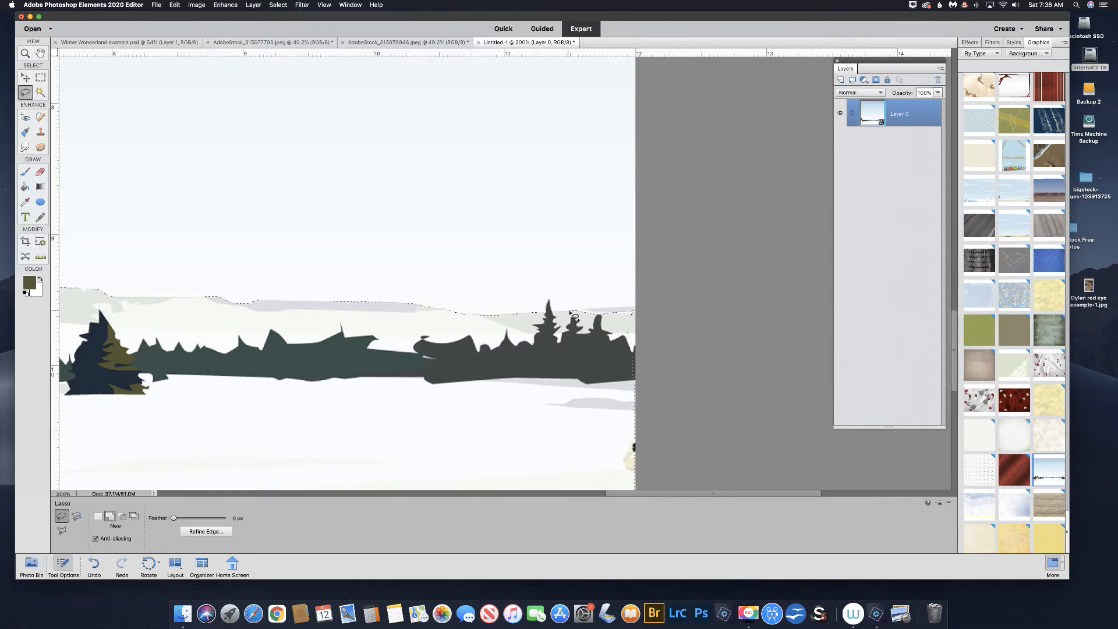
drag(616, 312, 652, 320)
mouse_move(611, 487)
mouse_down()
mouse_move(594, 405)
mouse_move(627, 318)
mouse_move(646, 313)
mouse_up()
Step: Add the missed parts of the tall tree and rabbit at the page's left edge to the selection
drag(233, 282, 693, 290)
drag(226, 280, 662, 265)
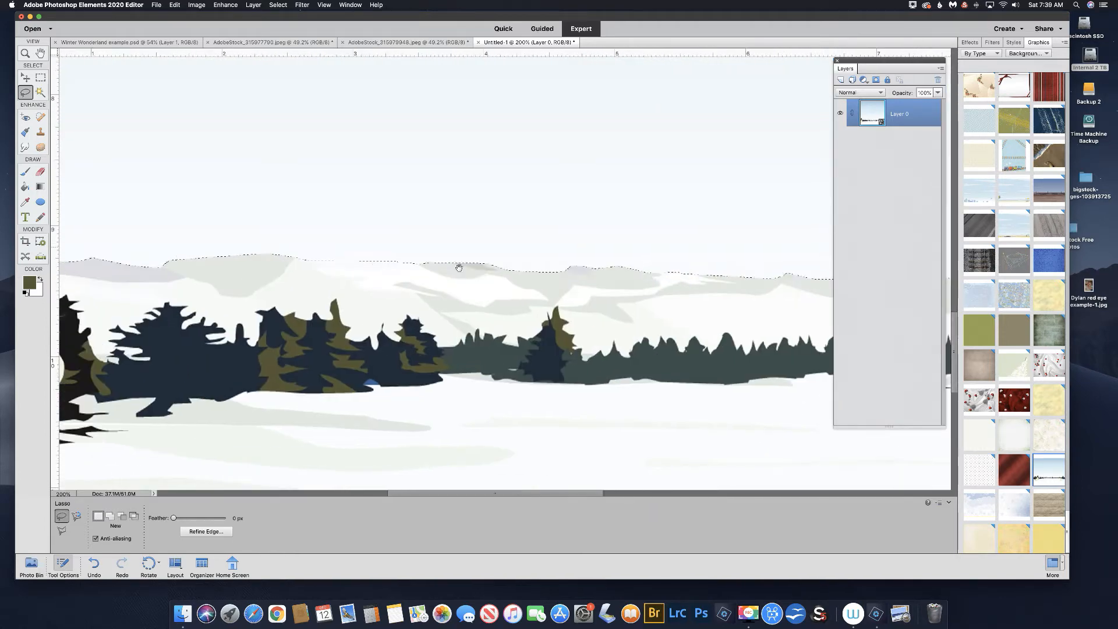
drag(432, 260, 816, 247)
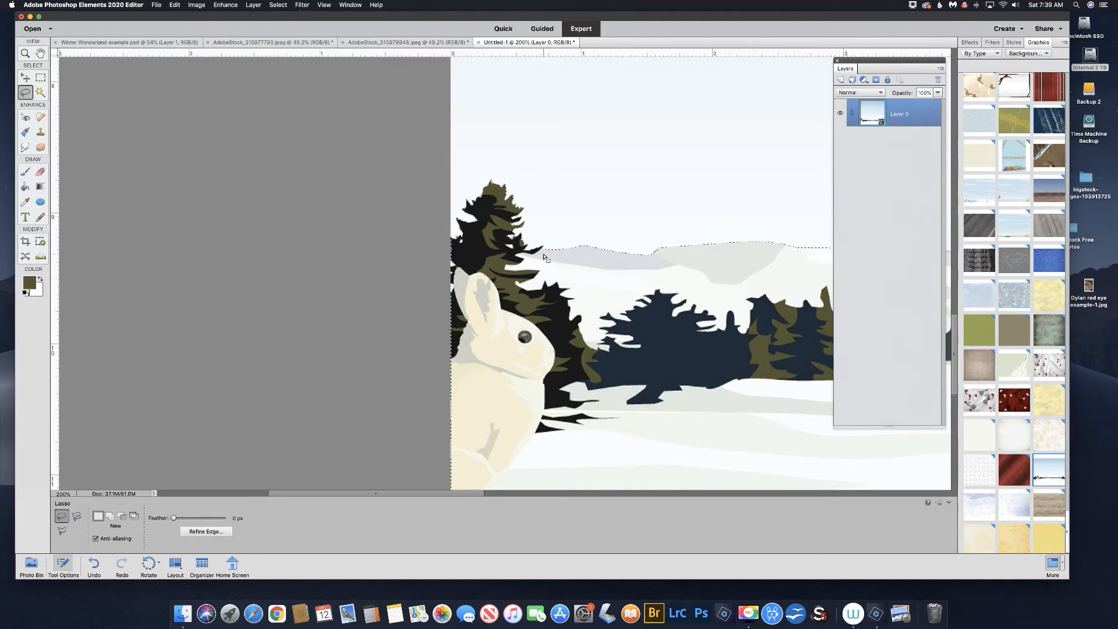
key(shift)
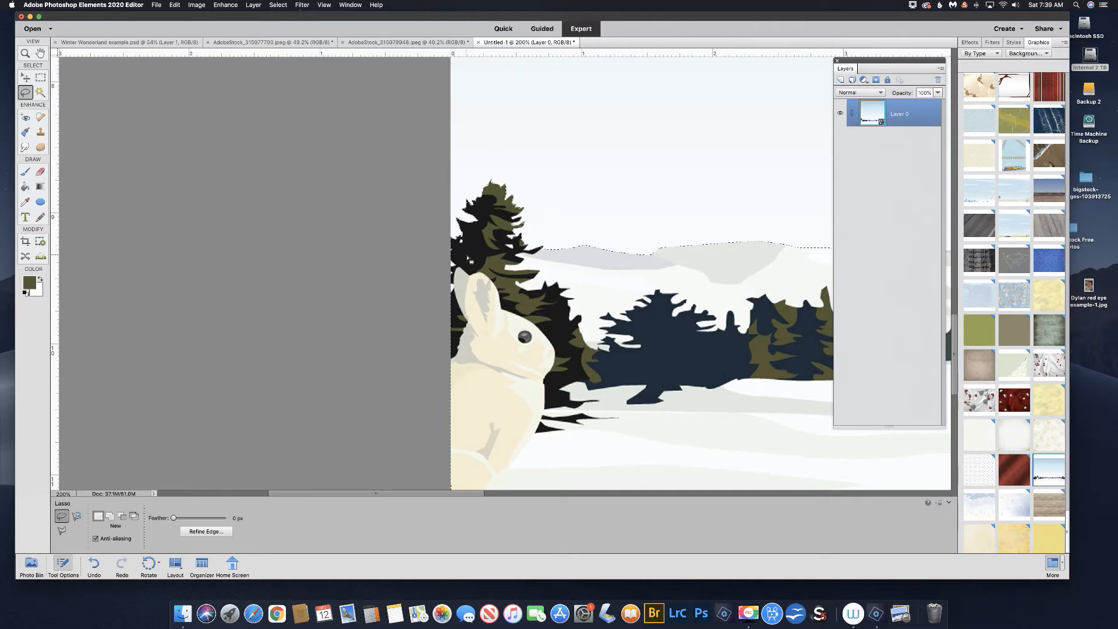
Step: Add the missed strips along the sides and bottom of the page to the selection with the Lasso
key(super+0)
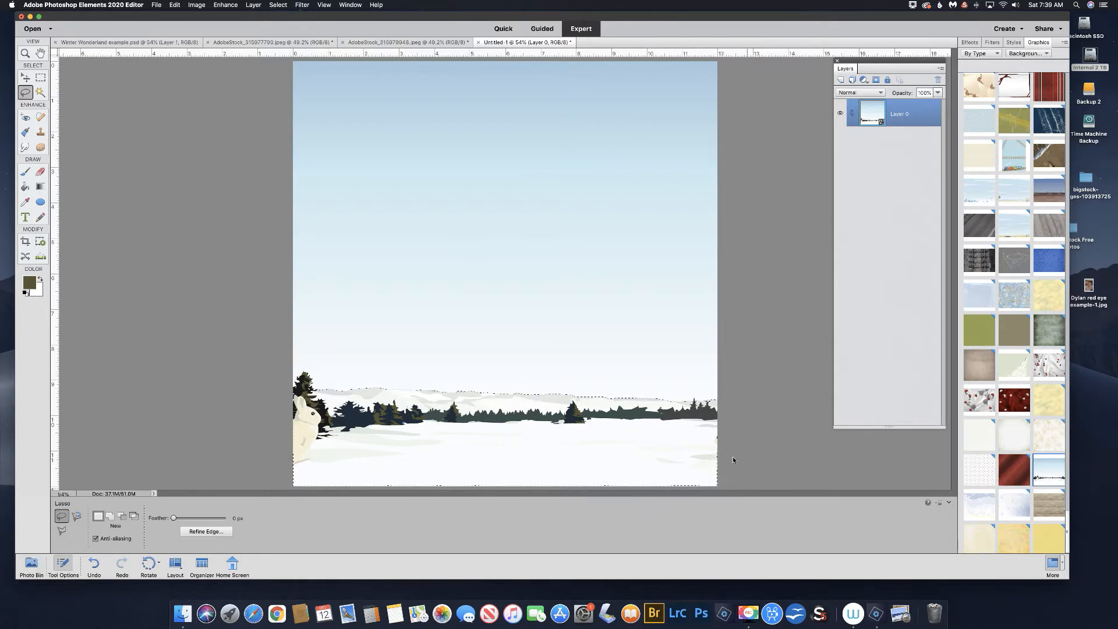
key(shift)
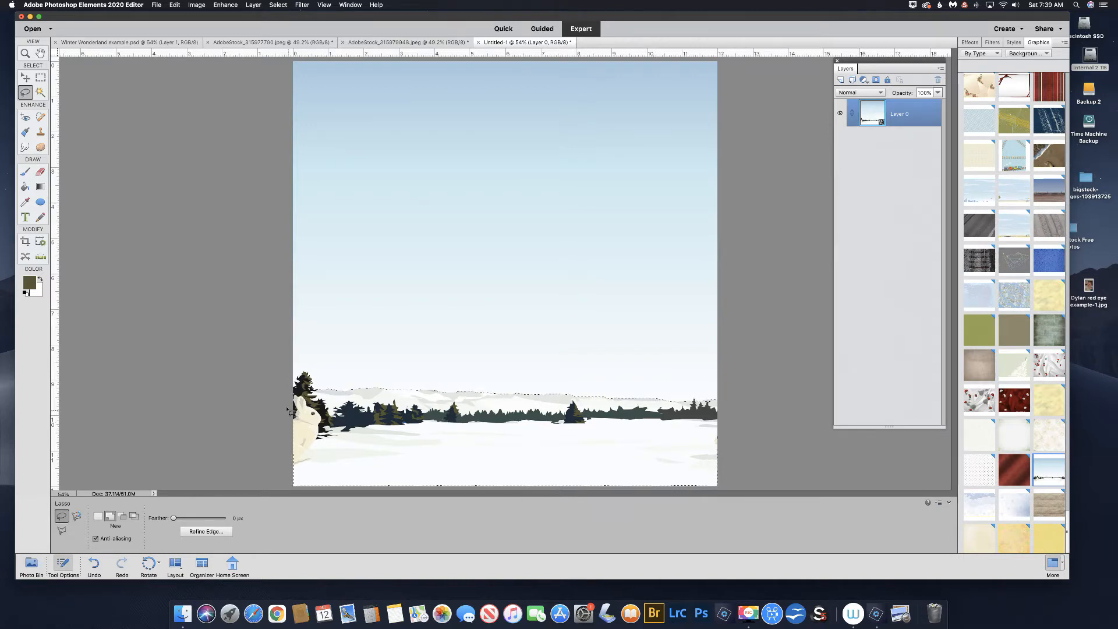
drag(289, 403, 716, 412)
mouse_move(732, 491)
mouse_down()
mouse_move(303, 496)
mouse_move(280, 479)
mouse_move(289, 407)
mouse_up()
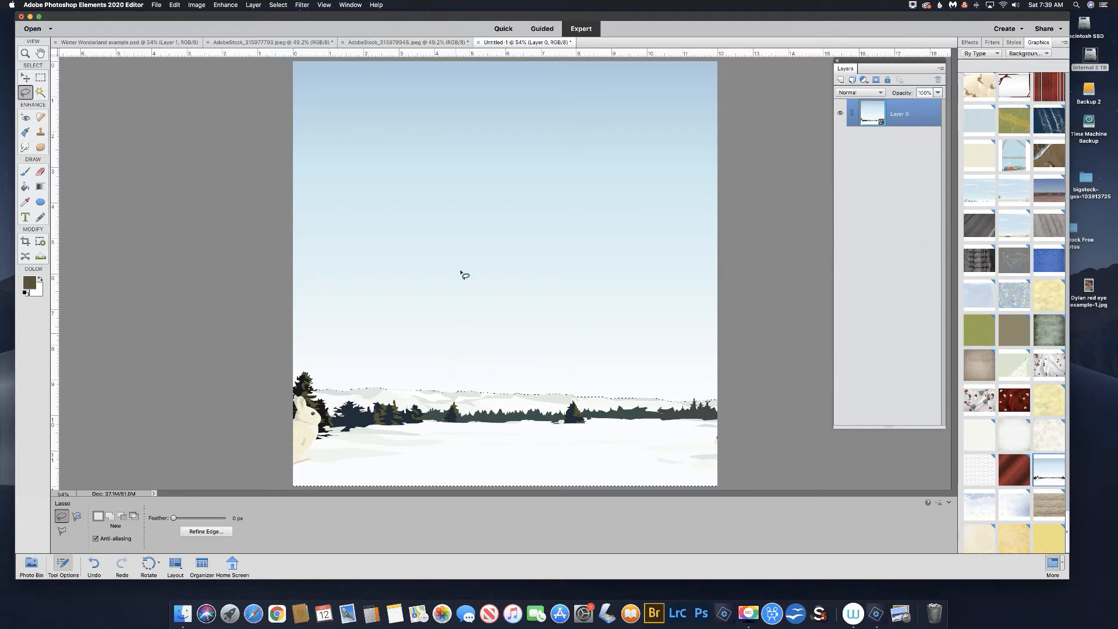
Step: Hide the sky with a layer mask made from the selection and place the blue sunburst background behind the landscape
click(877, 81)
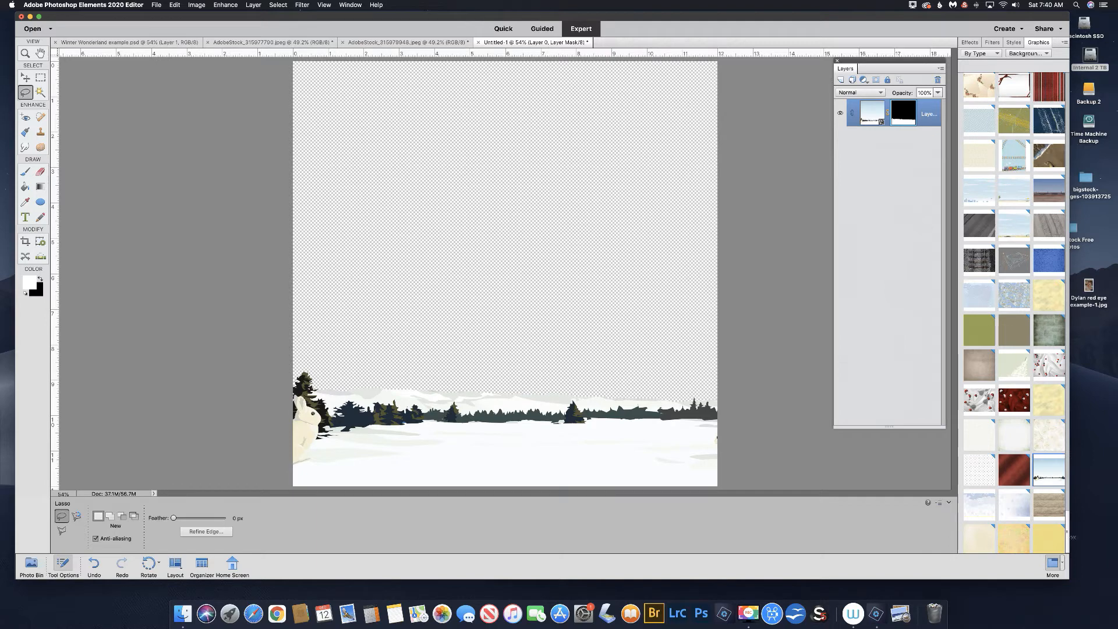
scroll(1069, 529, up, 10)
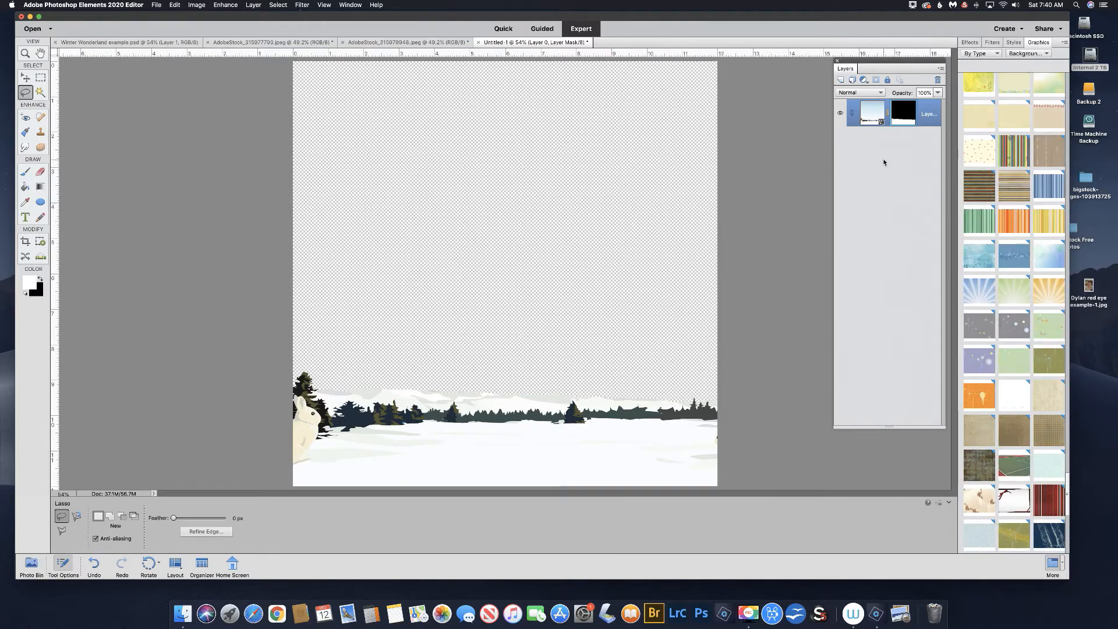
drag(974, 293, 514, 255)
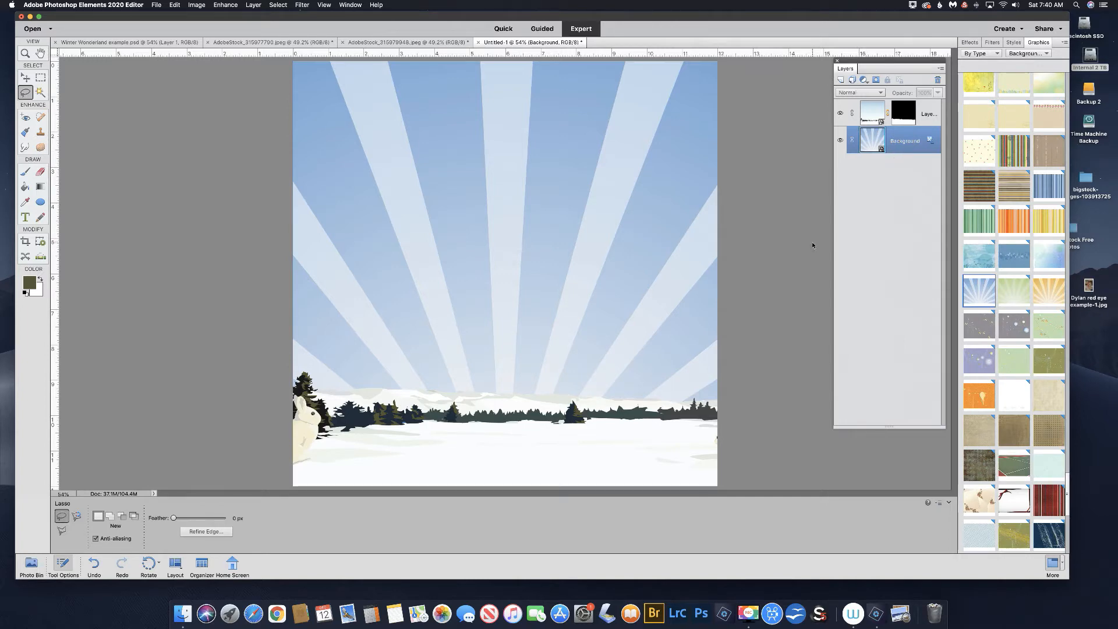
Step: Add the title "Winter Wonderland" in red Marker Felt Thin text, centered near the top of the page
click(24, 218)
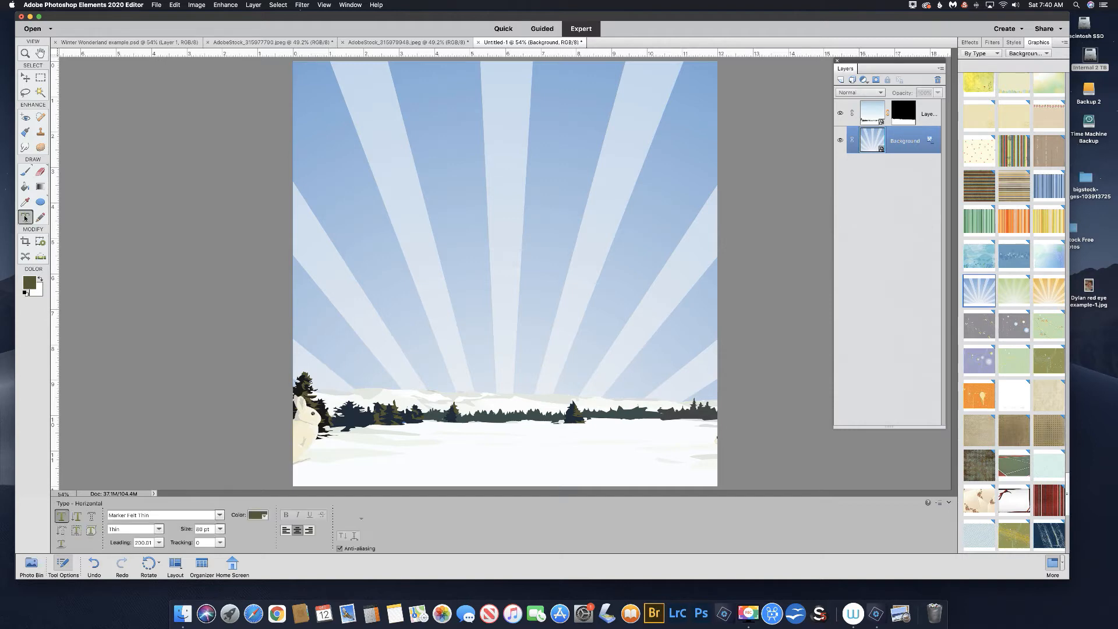
click(256, 515)
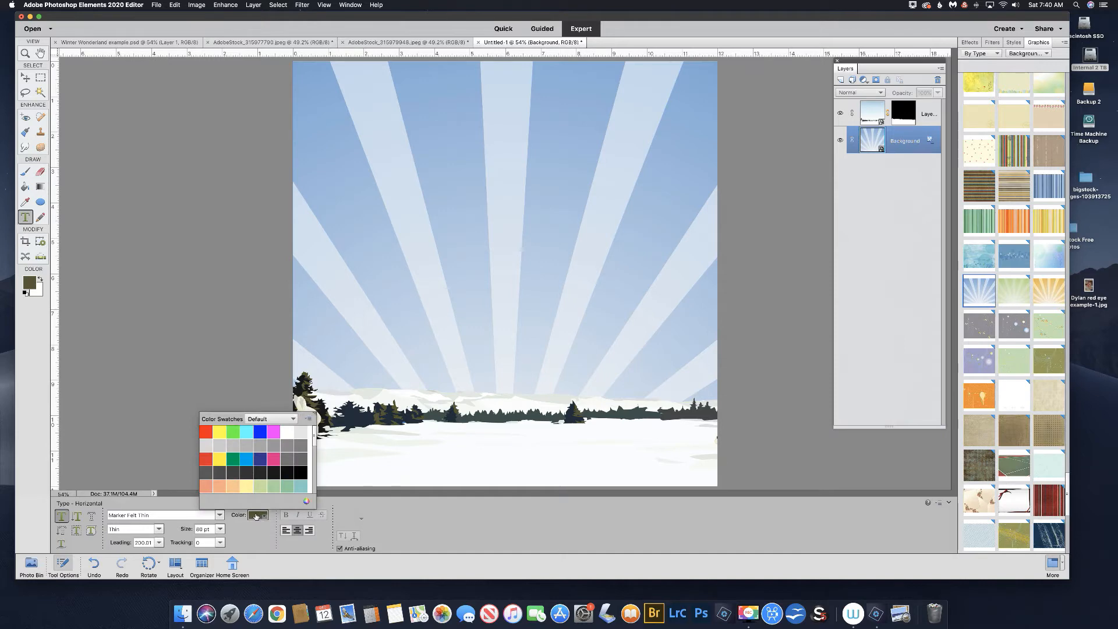
click(206, 431)
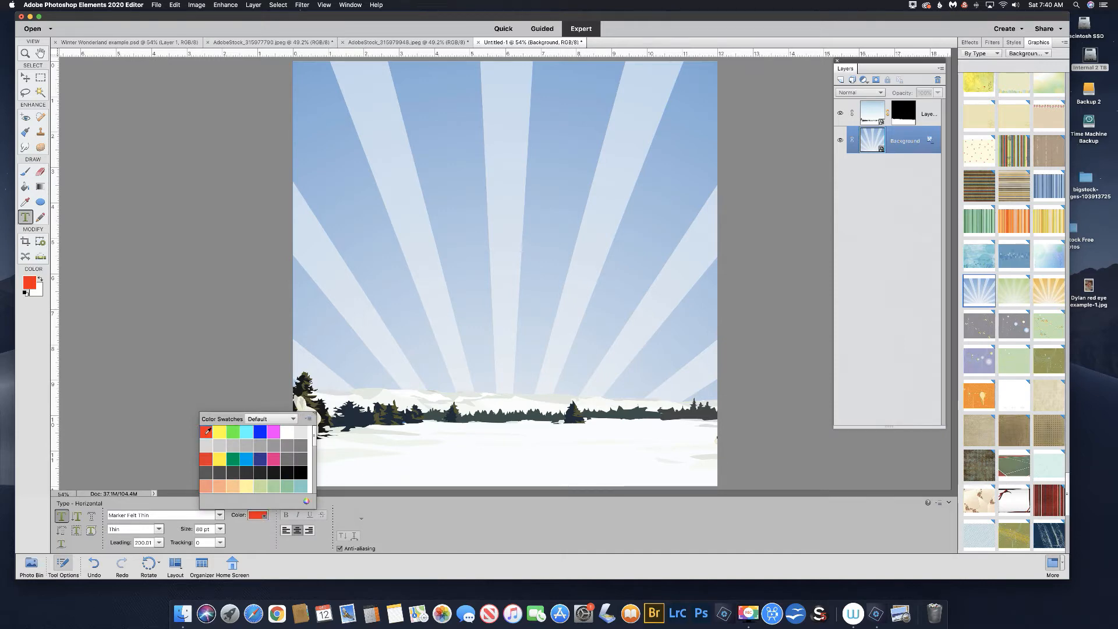
click(506, 128)
text(Winte)
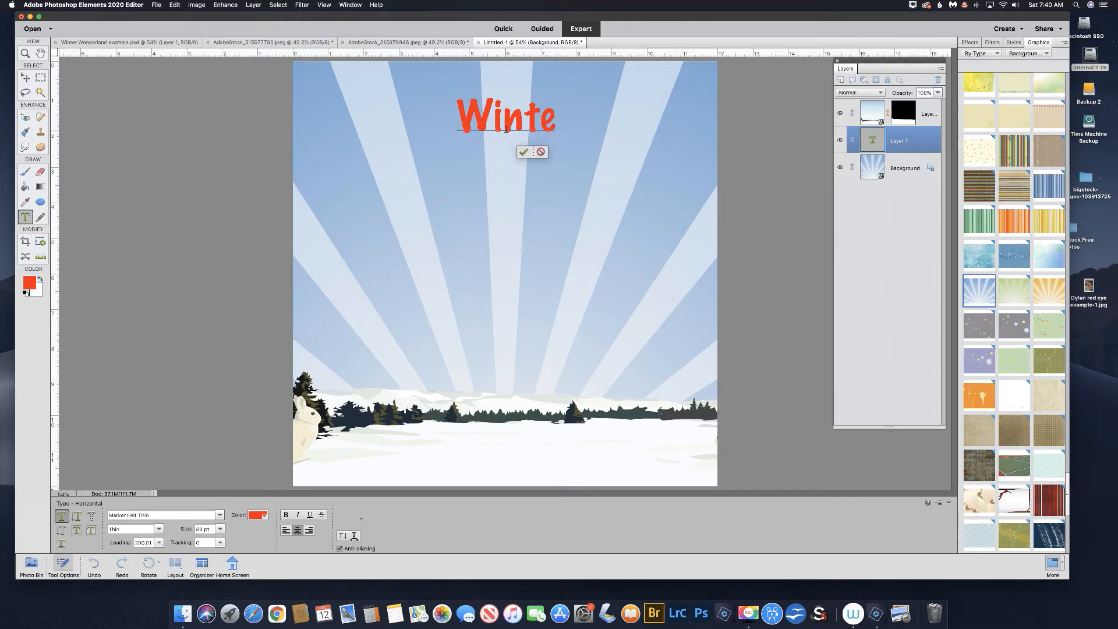
text(r Wonderland)
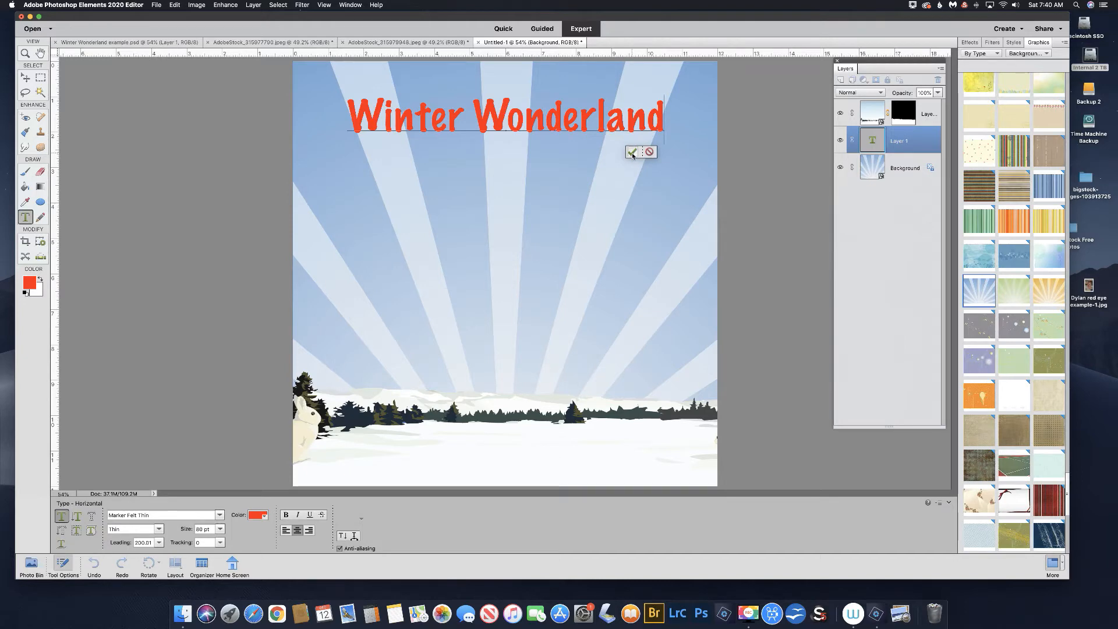
click(632, 153)
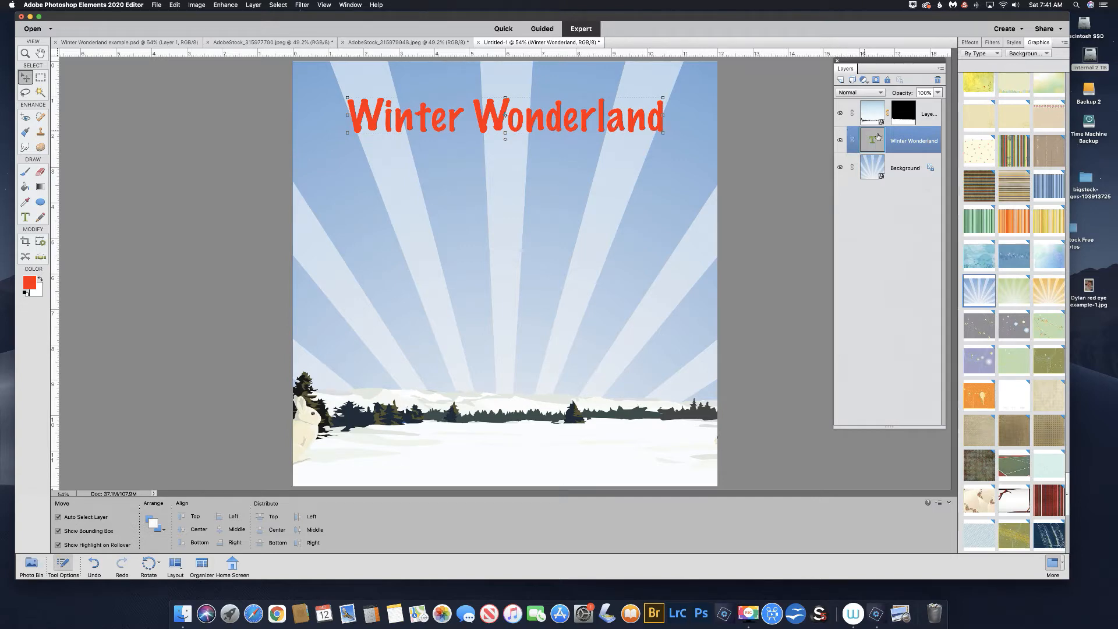
Step: Add a white (ffffff) outside stroke of 10 px to the Winter Wonderland title layer
click(253, 6)
mouse_move(266, 55)
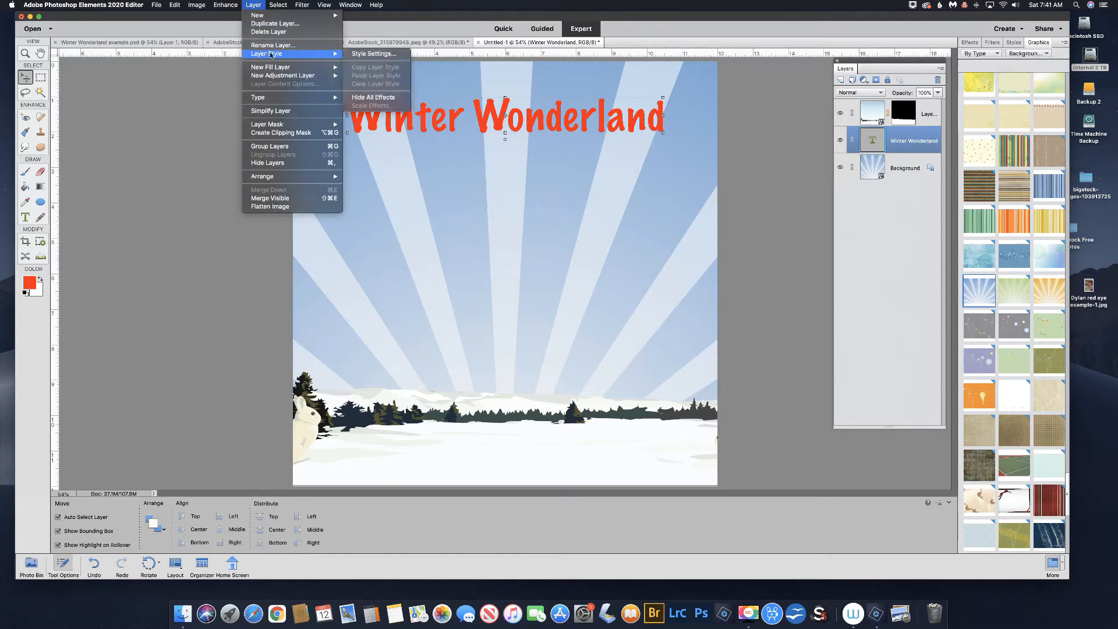
click(348, 53)
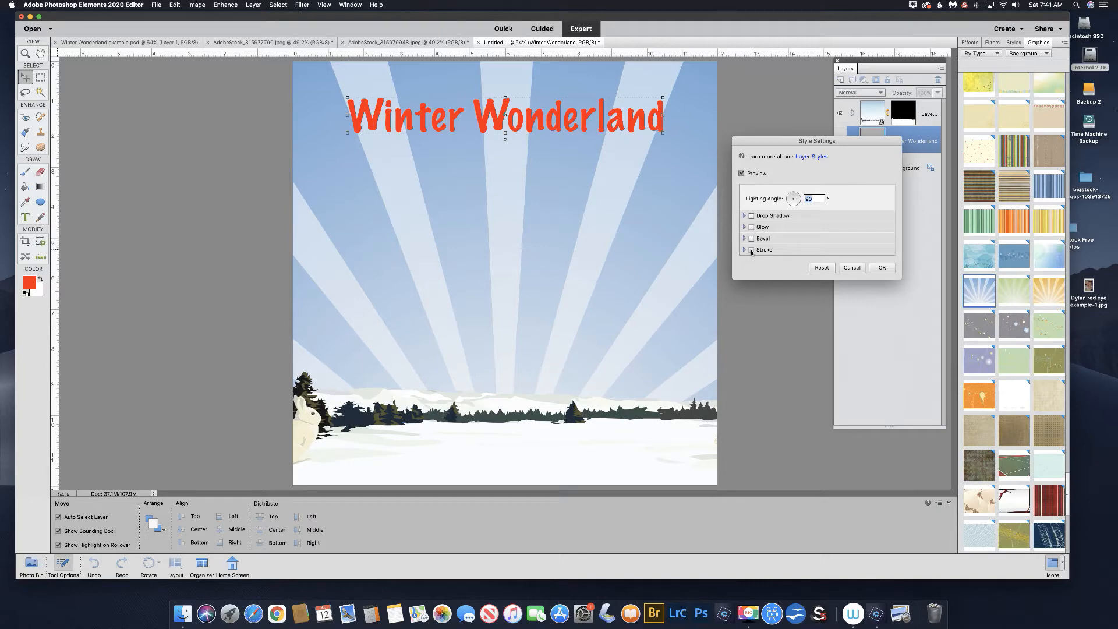
click(751, 250)
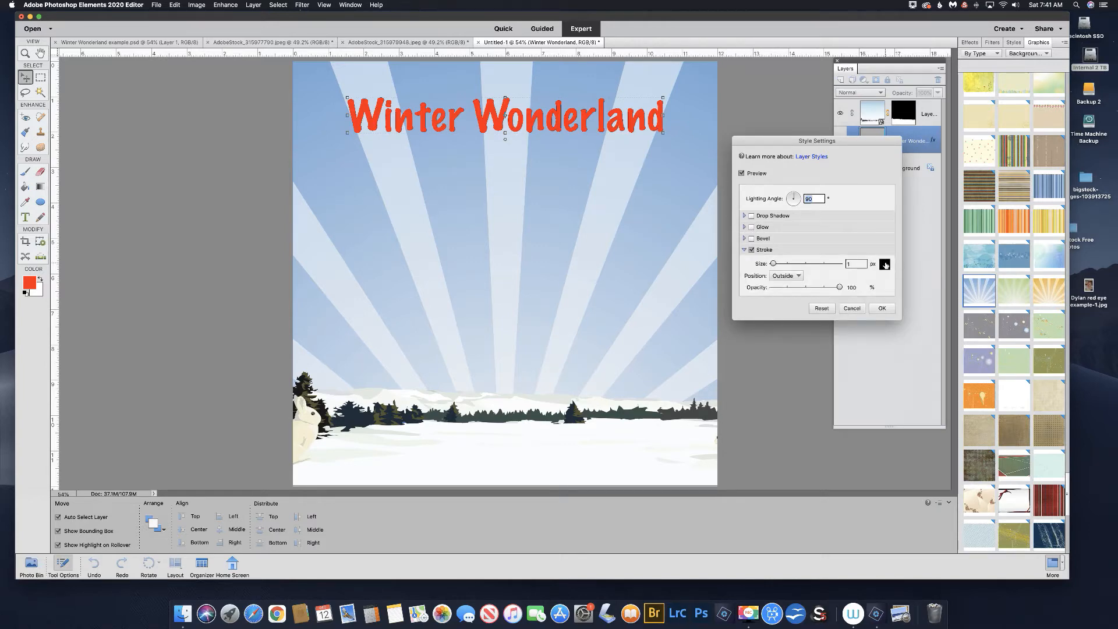
click(884, 265)
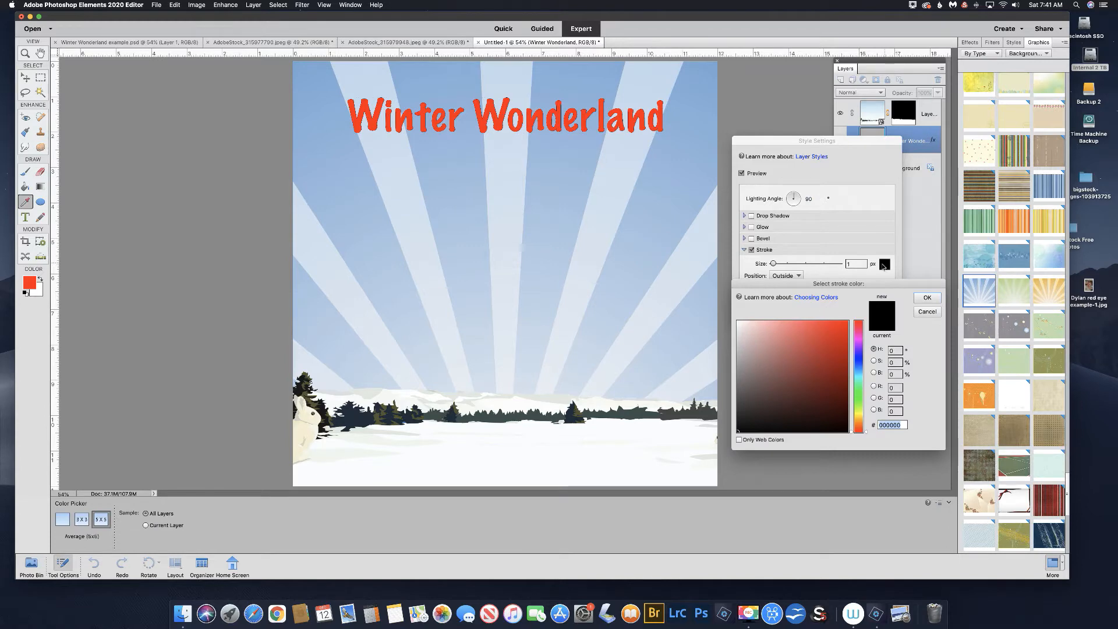
click(881, 425)
drag(882, 427, 897, 425)
text(ffffff)
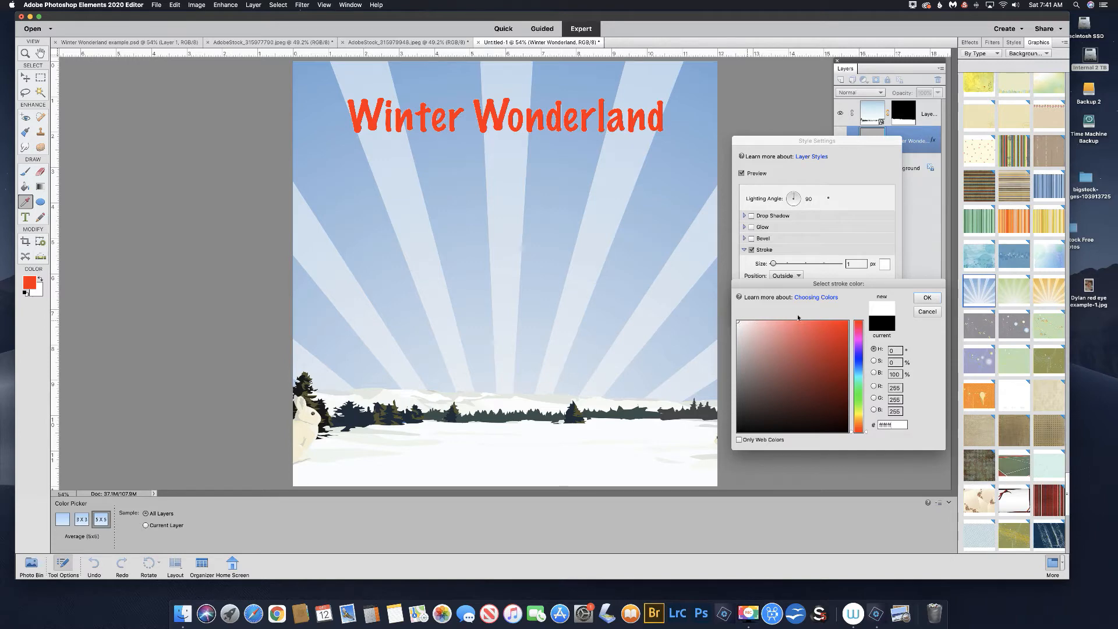
click(927, 298)
double_click(847, 264)
text(10)
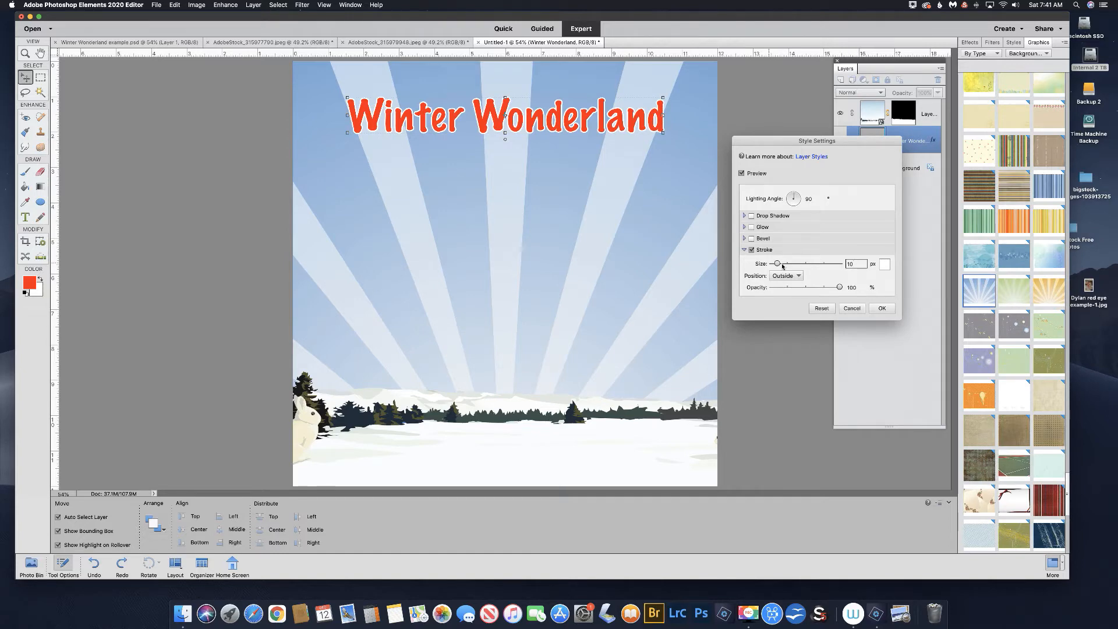
click(882, 309)
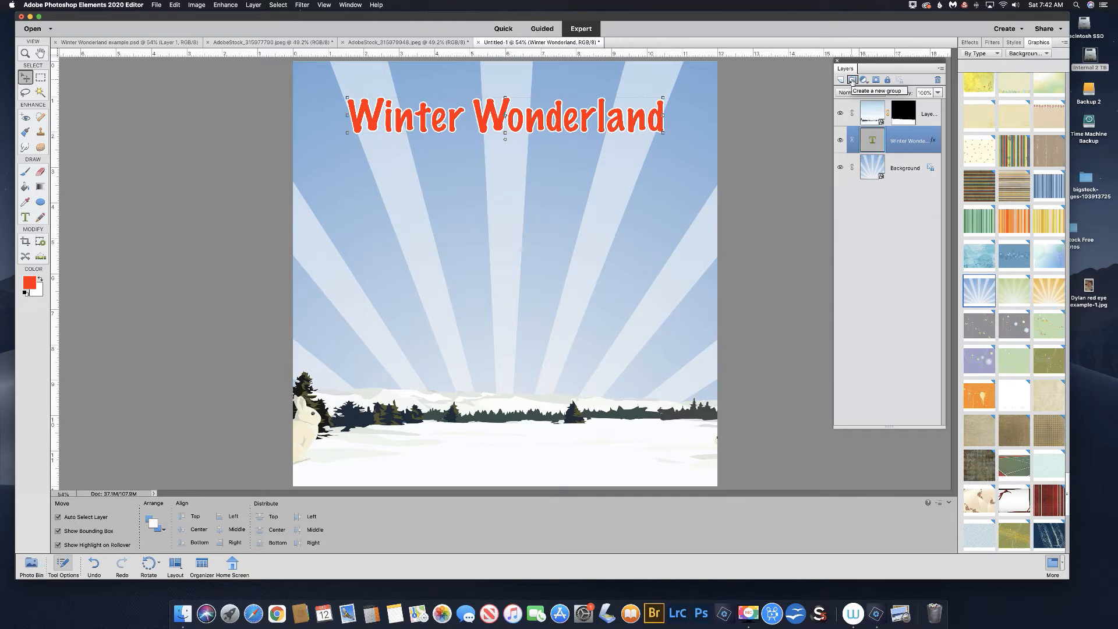
Step: Create a new layer group and move the Winter Wonderland text layer into it
click(851, 80)
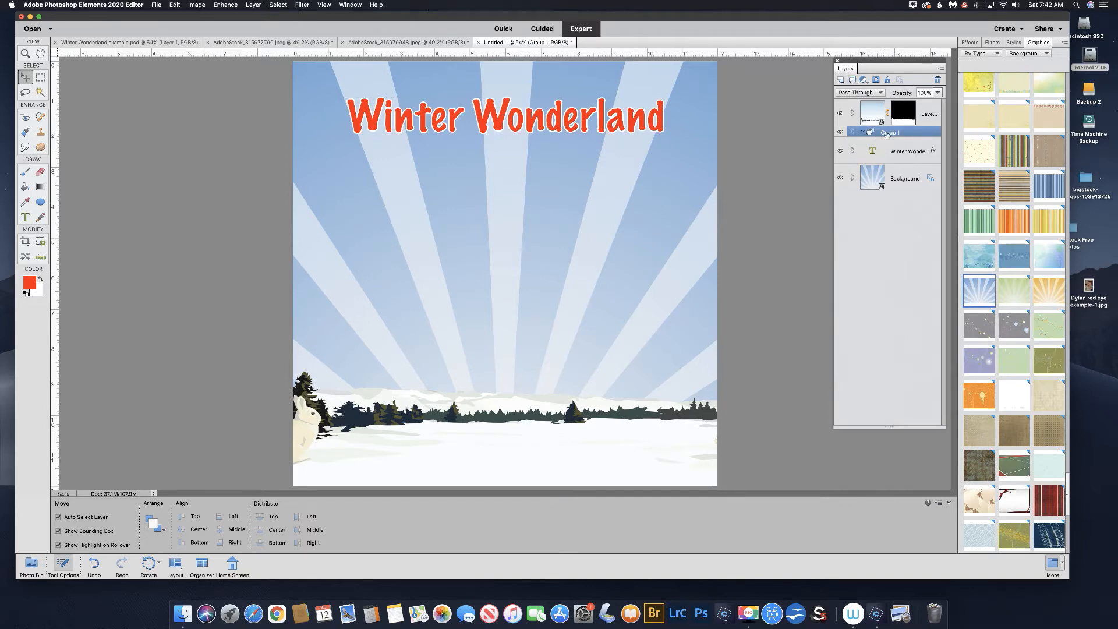
drag(876, 153, 885, 135)
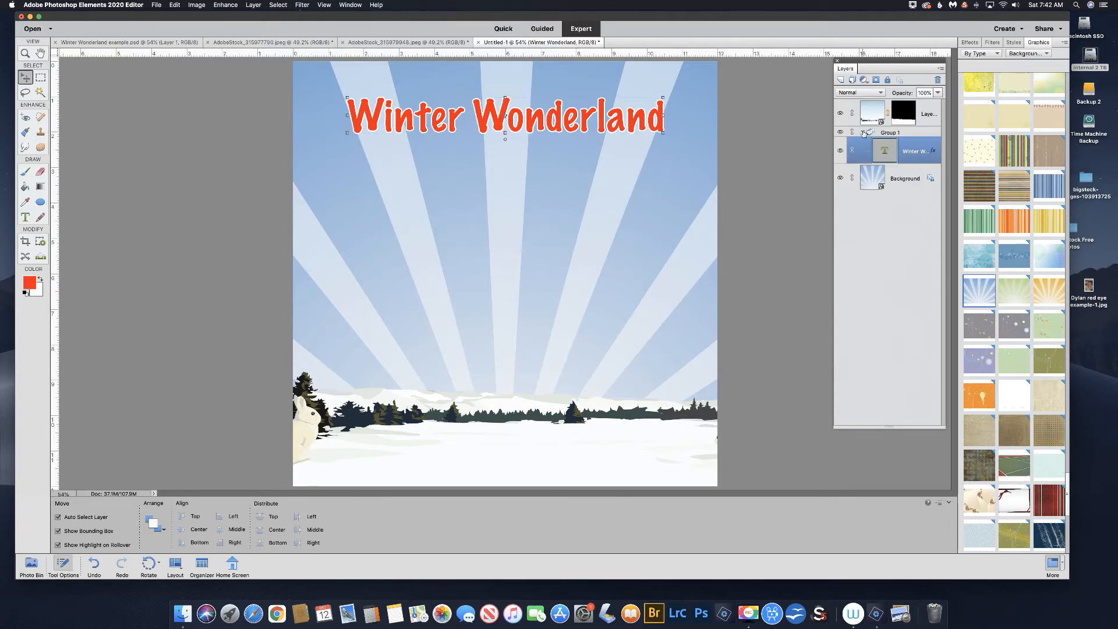
click(864, 132)
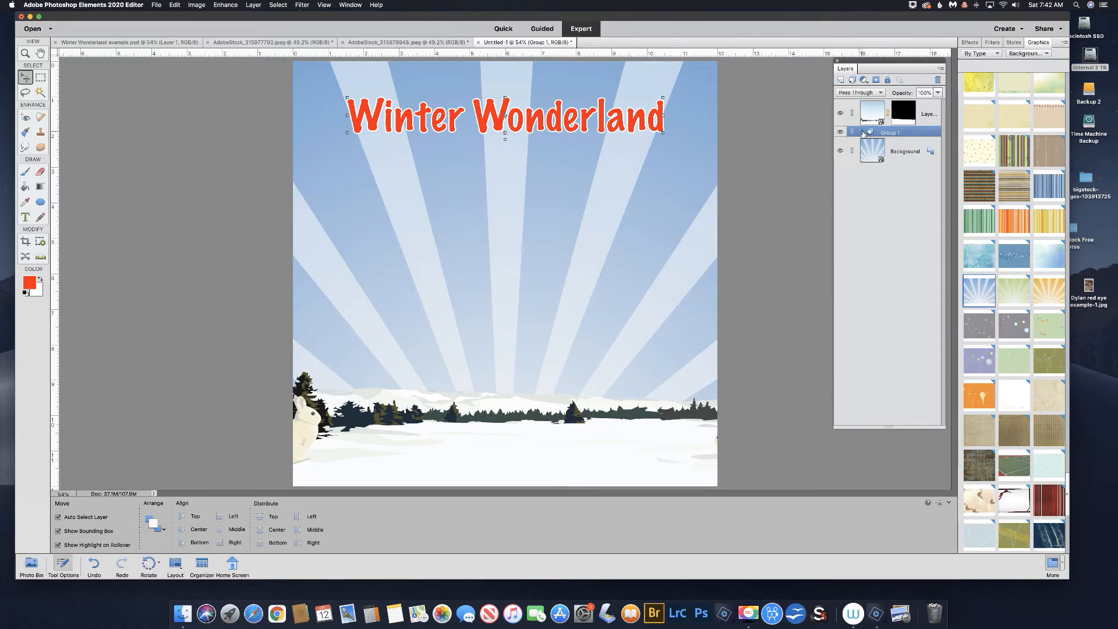
click(863, 133)
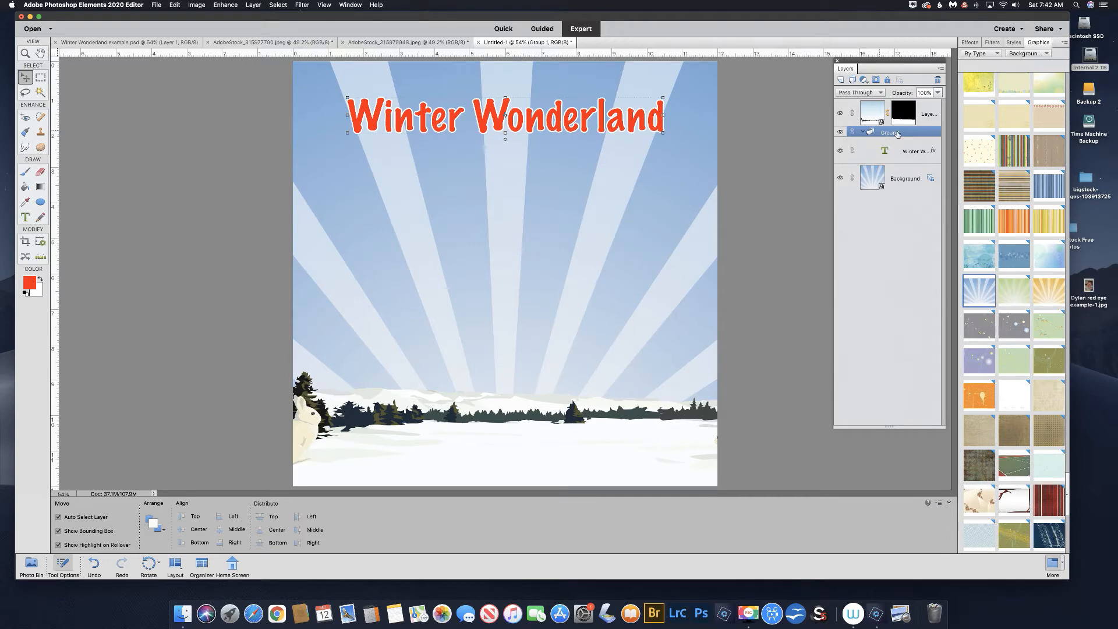
Step: Add a black outside stroke of 21 px to the title's group through its layer style settings
click(254, 5)
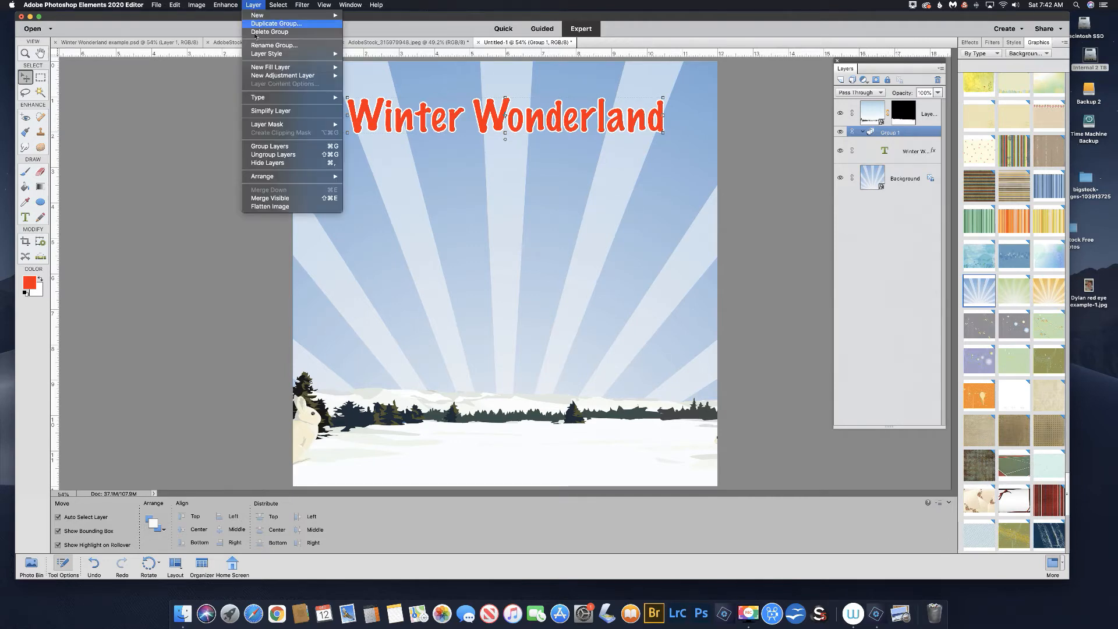
click(373, 54)
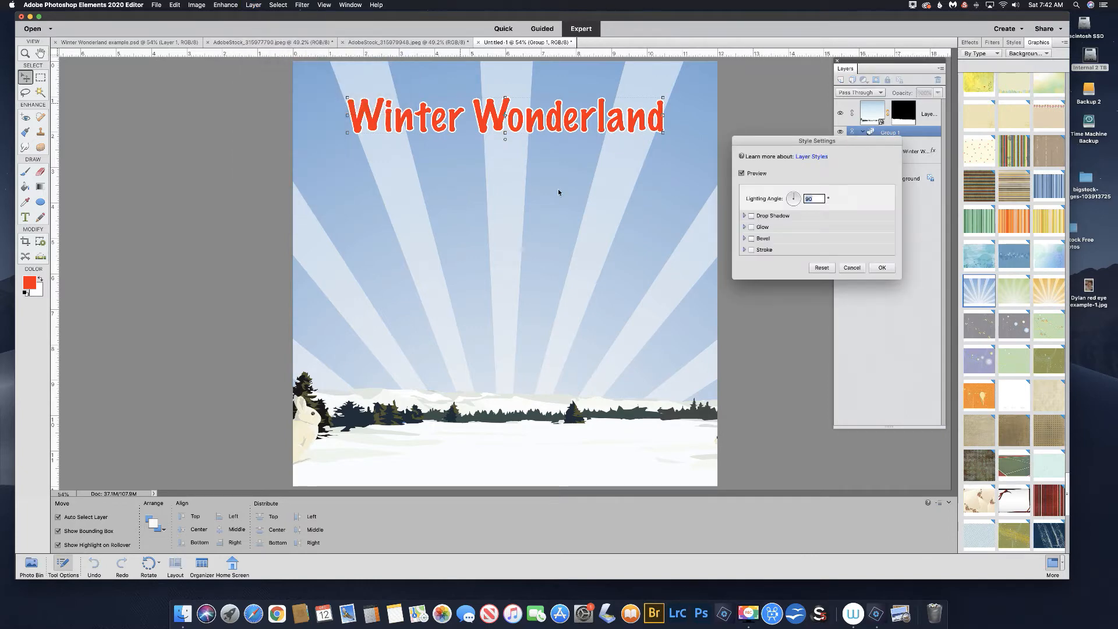
click(751, 250)
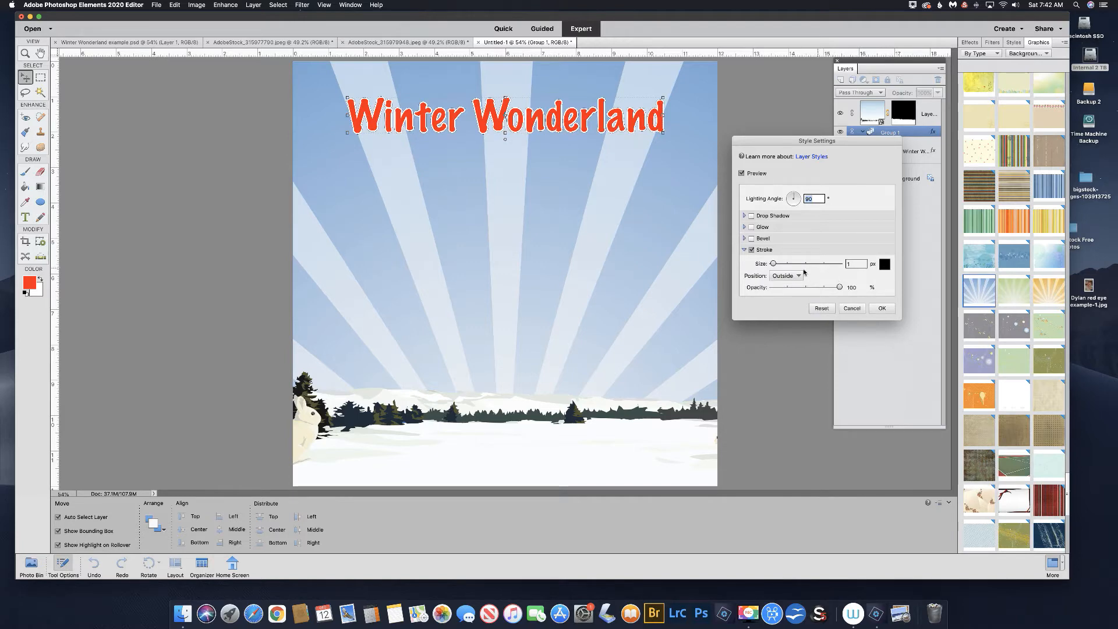
drag(774, 265, 779, 265)
drag(779, 264, 780, 265)
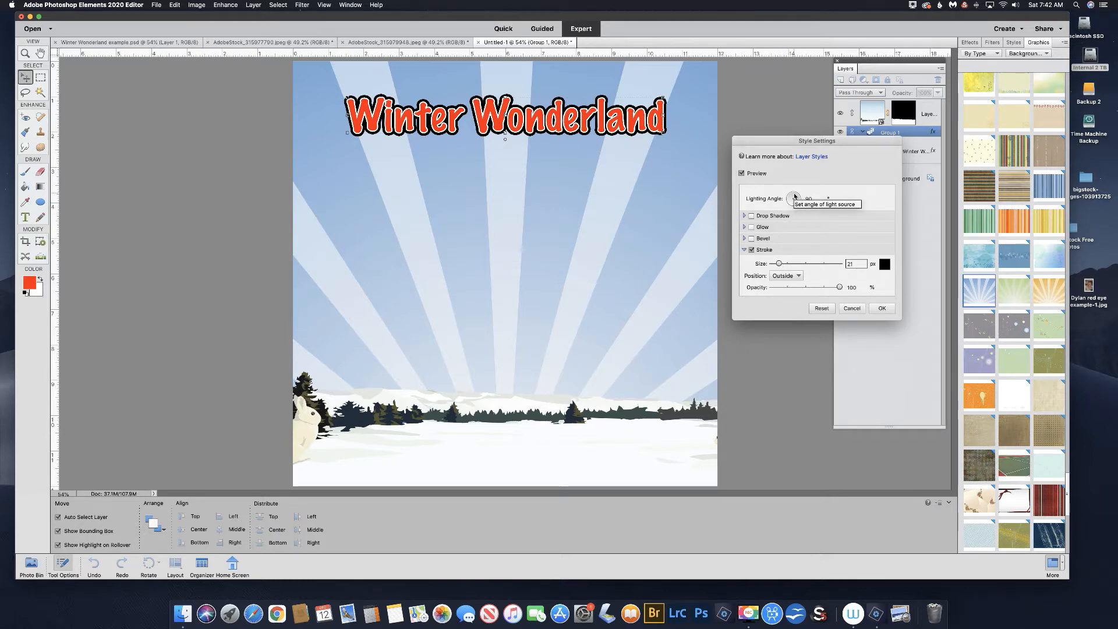
Step: Give the title's group a black drop shadow with lighting angle 131°, size 28 px, distance 57 px and opacity 35%
drag(794, 197, 790, 195)
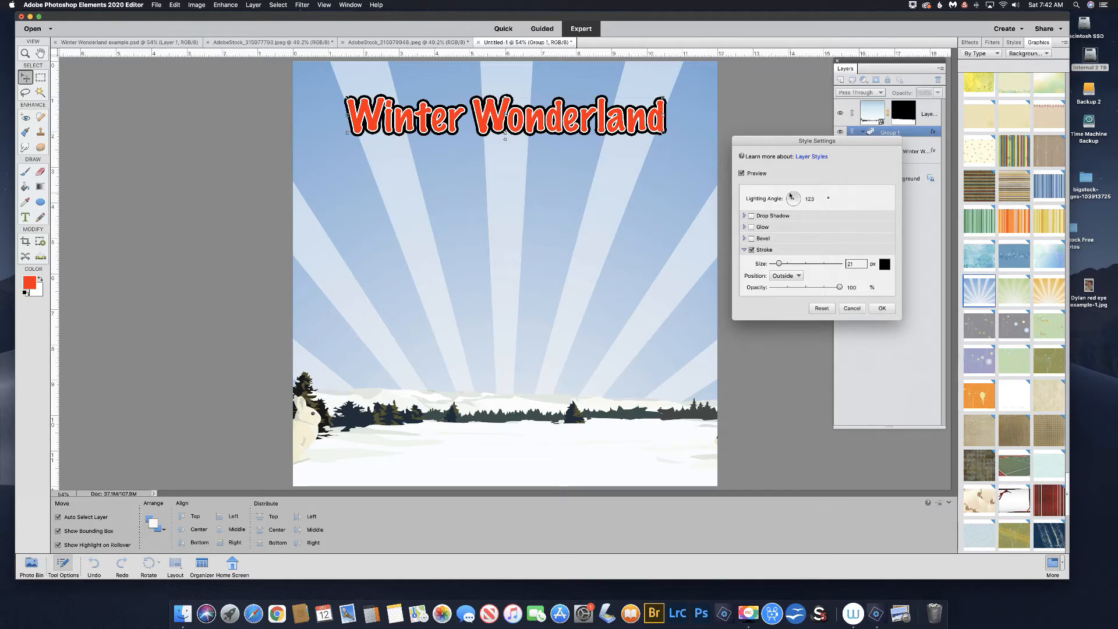
drag(790, 195, 788, 193)
click(751, 216)
drag(775, 244, 797, 245)
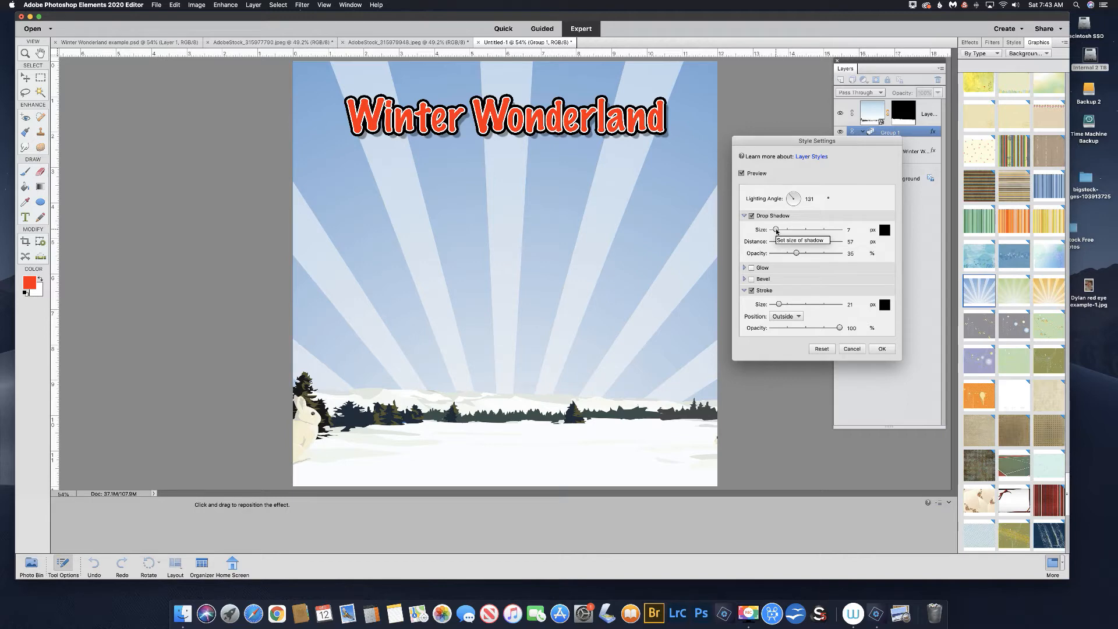
drag(777, 232, 781, 232)
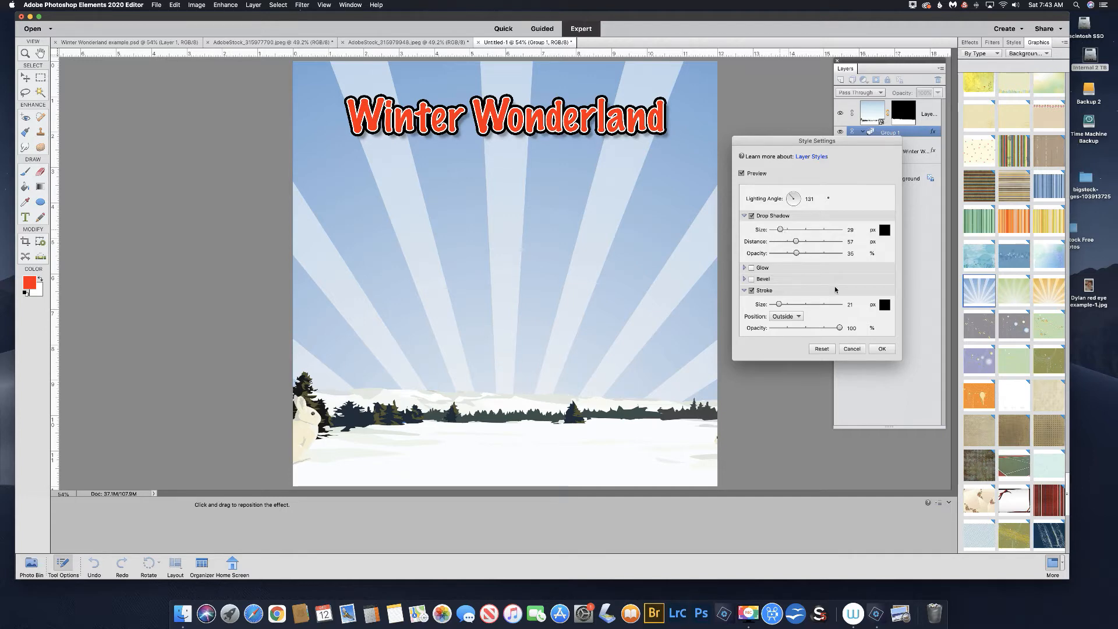
click(885, 350)
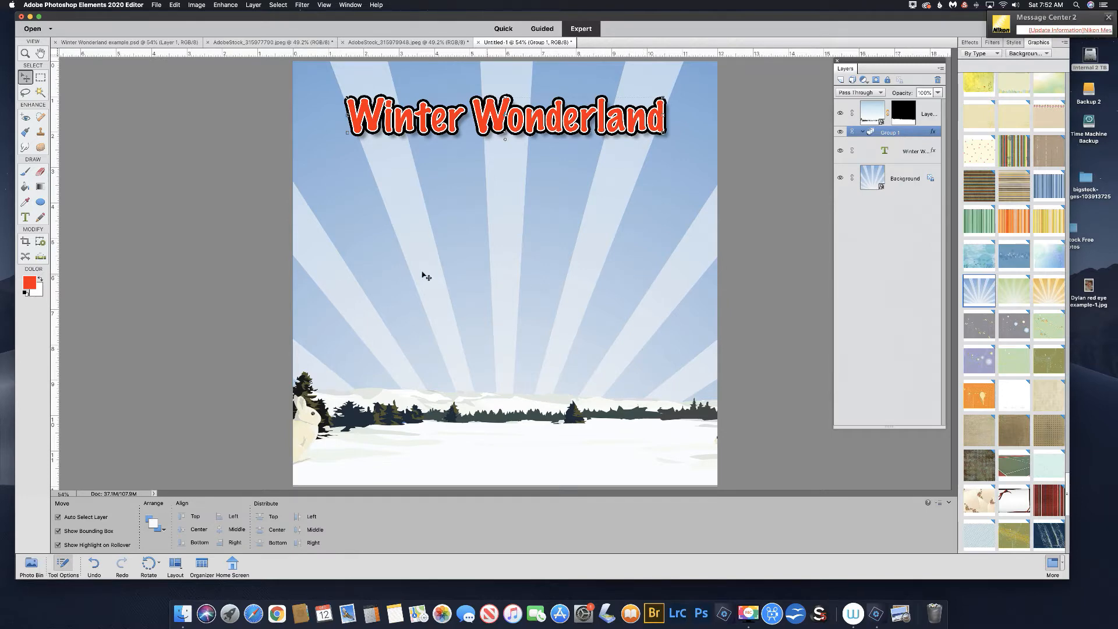
Step: Place the open photo of the woman and child walking in the snow onto the scrapbook page
click(27, 564)
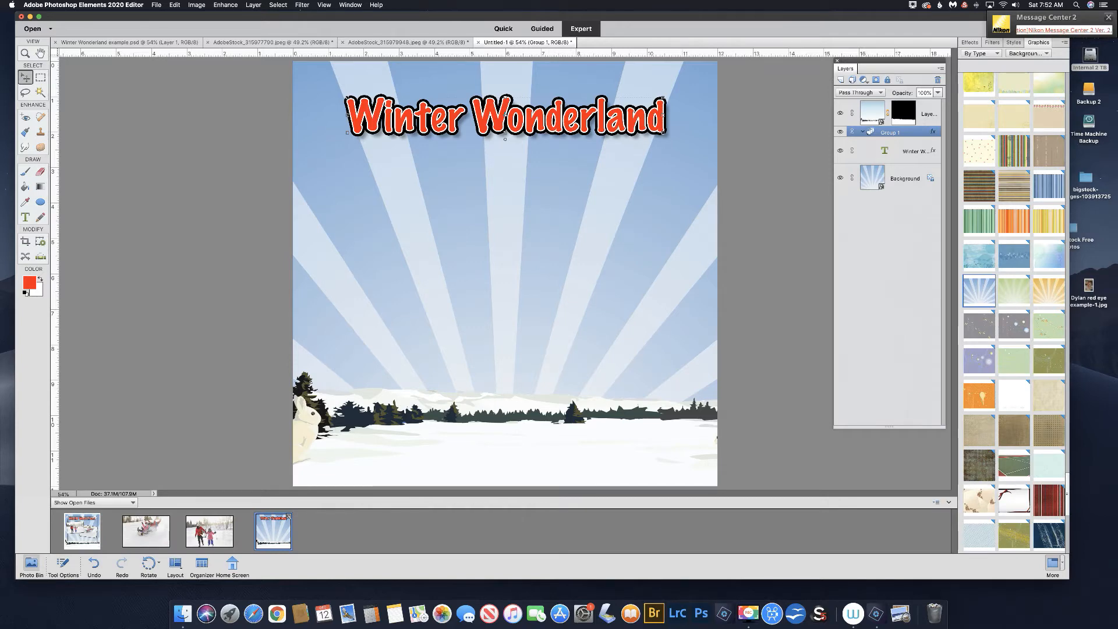
drag(210, 531, 473, 250)
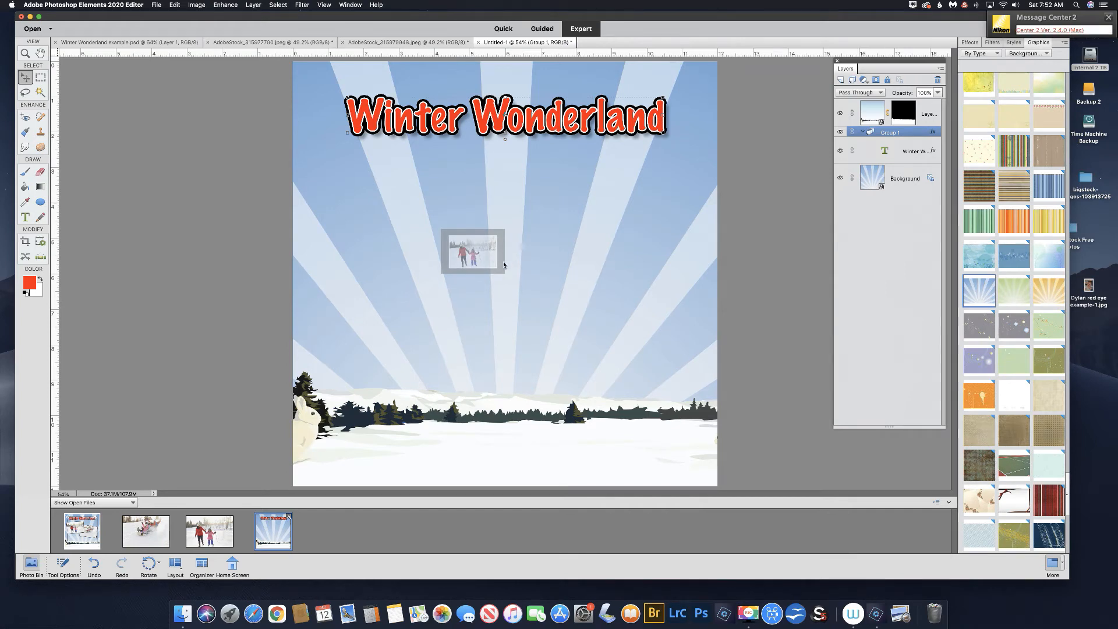
drag(505, 265, 505, 266)
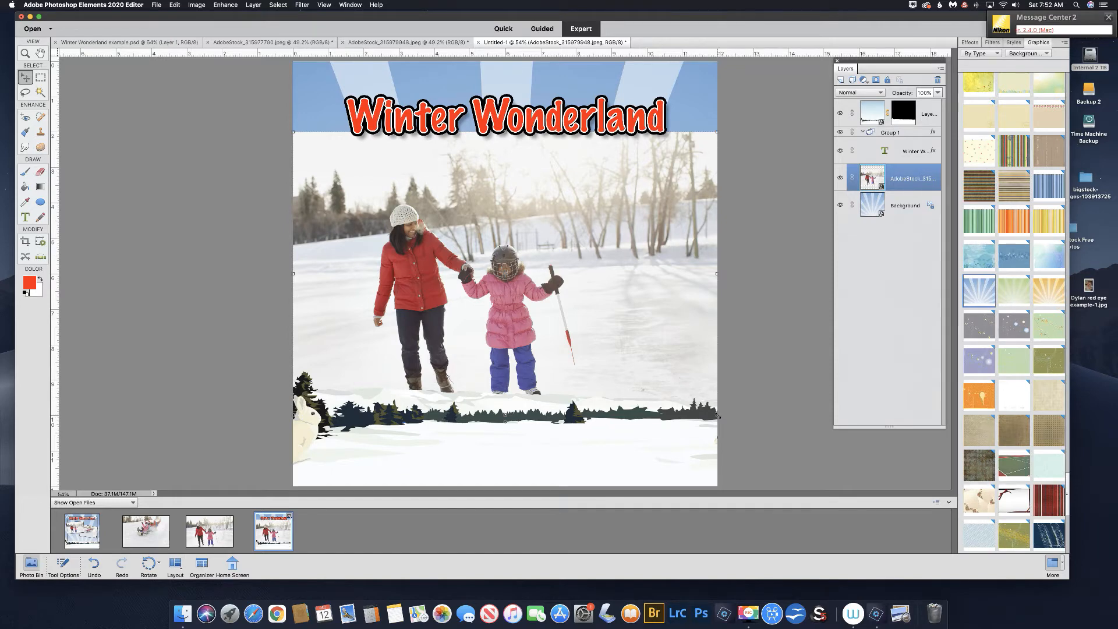
click(717, 416)
drag(717, 415, 476, 267)
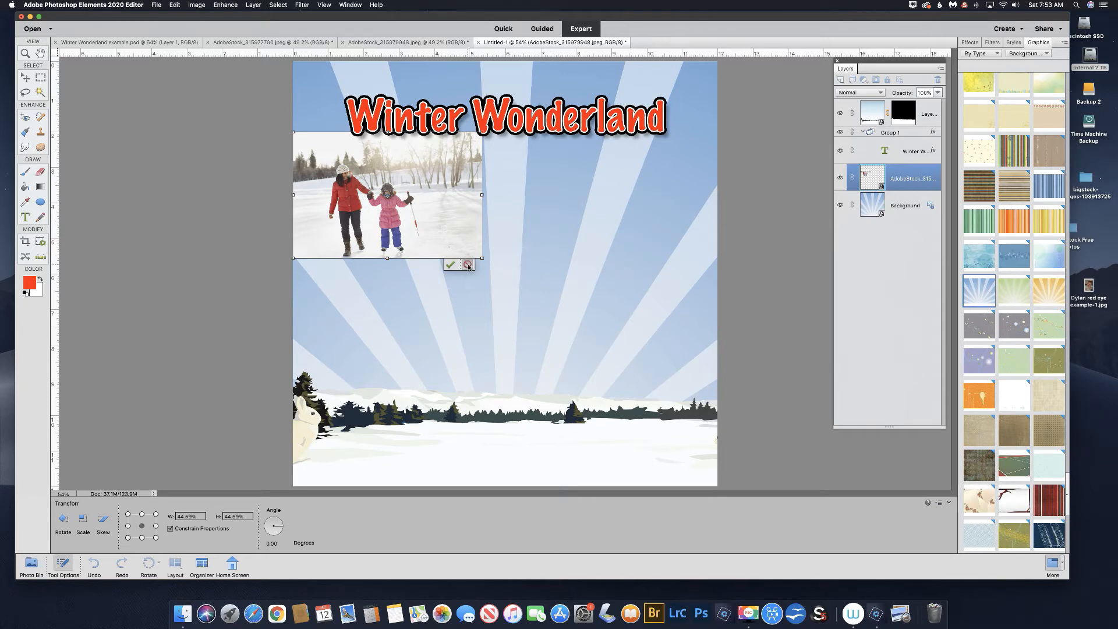
click(468, 266)
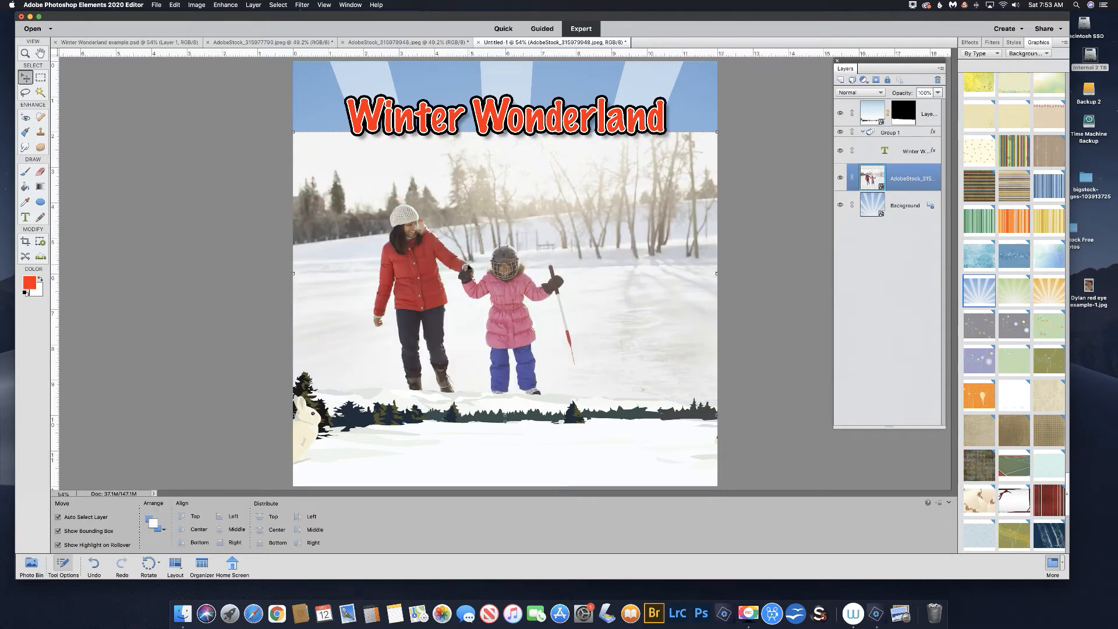
Step: Scale the photo of the woman and child to 25% with constrained proportions
click(197, 5)
mouse_move(213, 57)
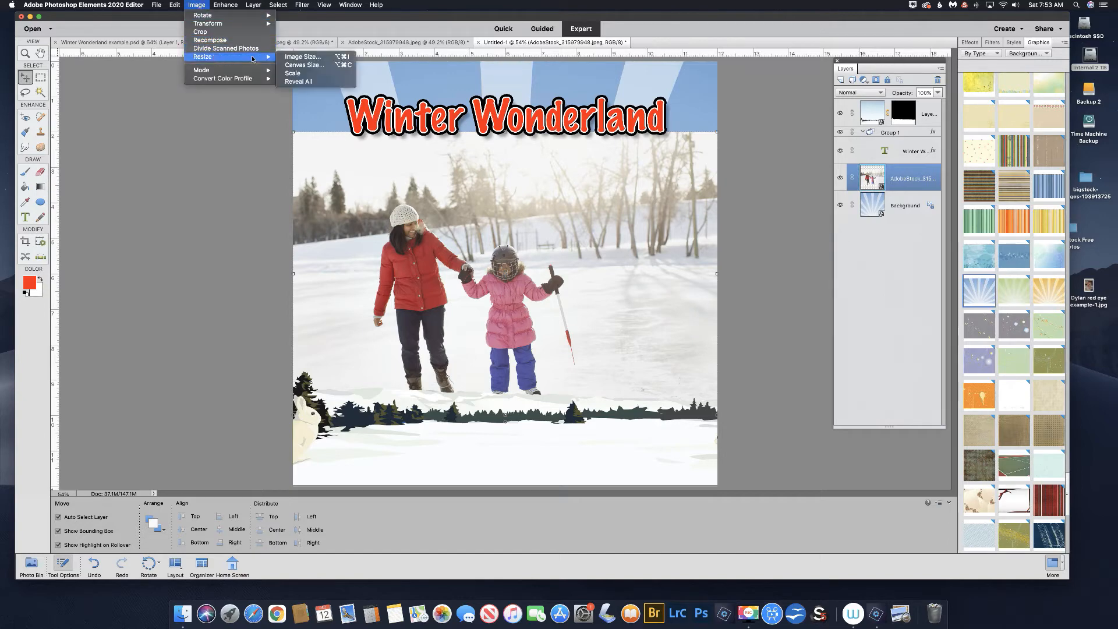
click(299, 74)
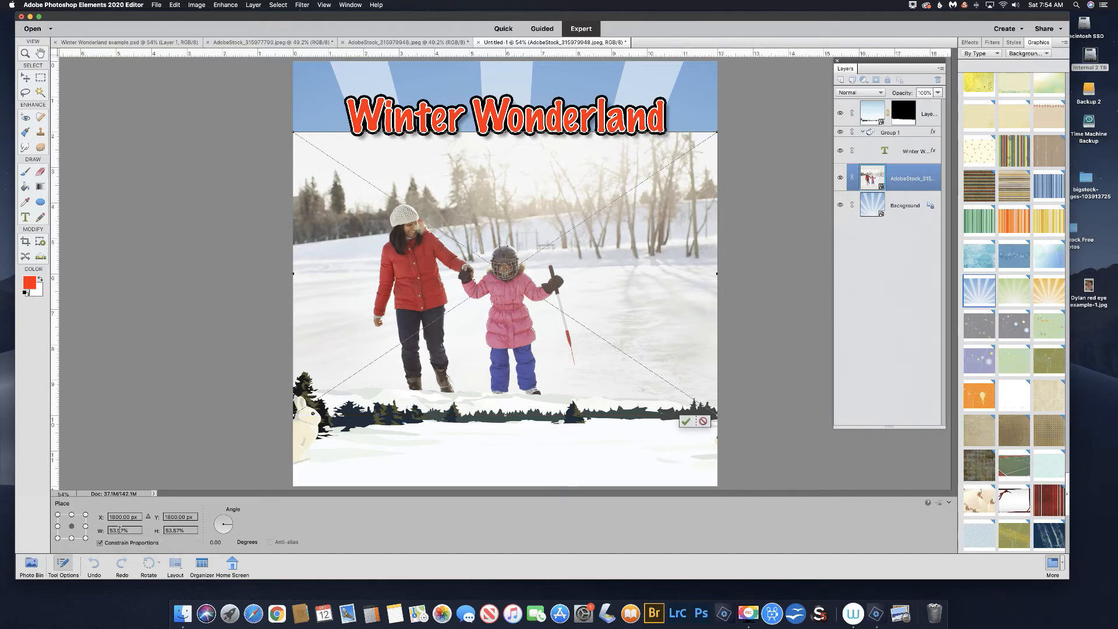
click(119, 530)
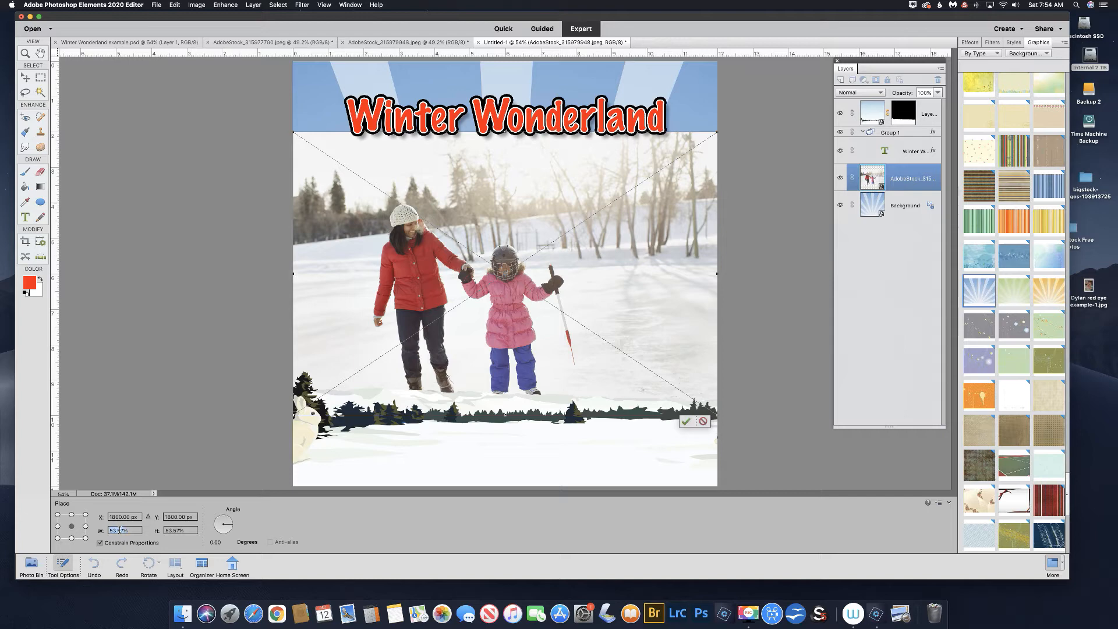
text(25)
key(Return)
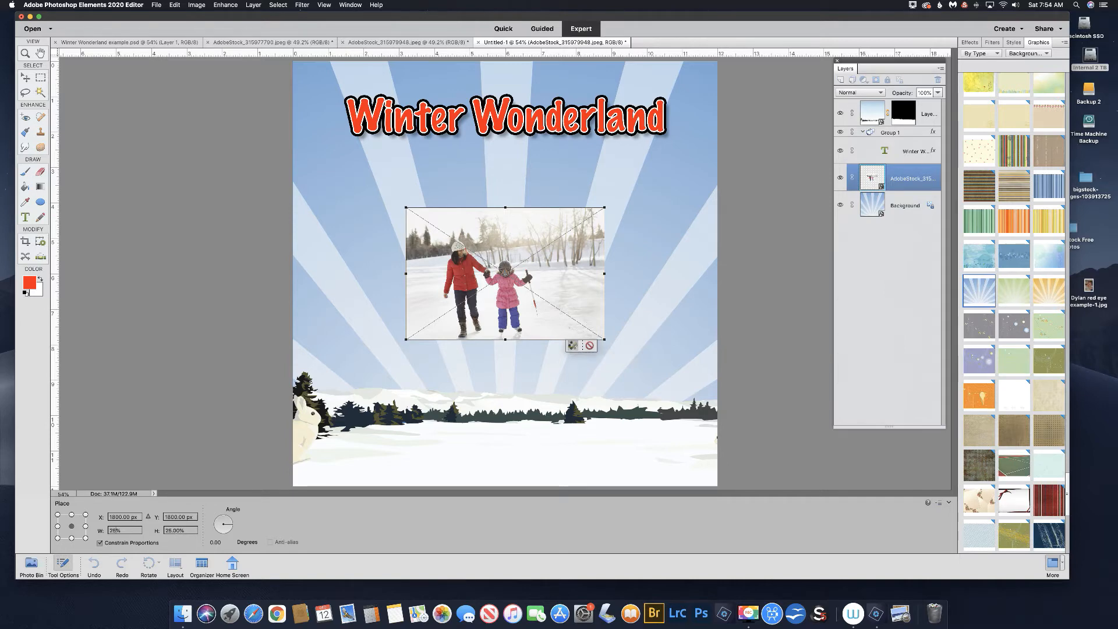
click(573, 346)
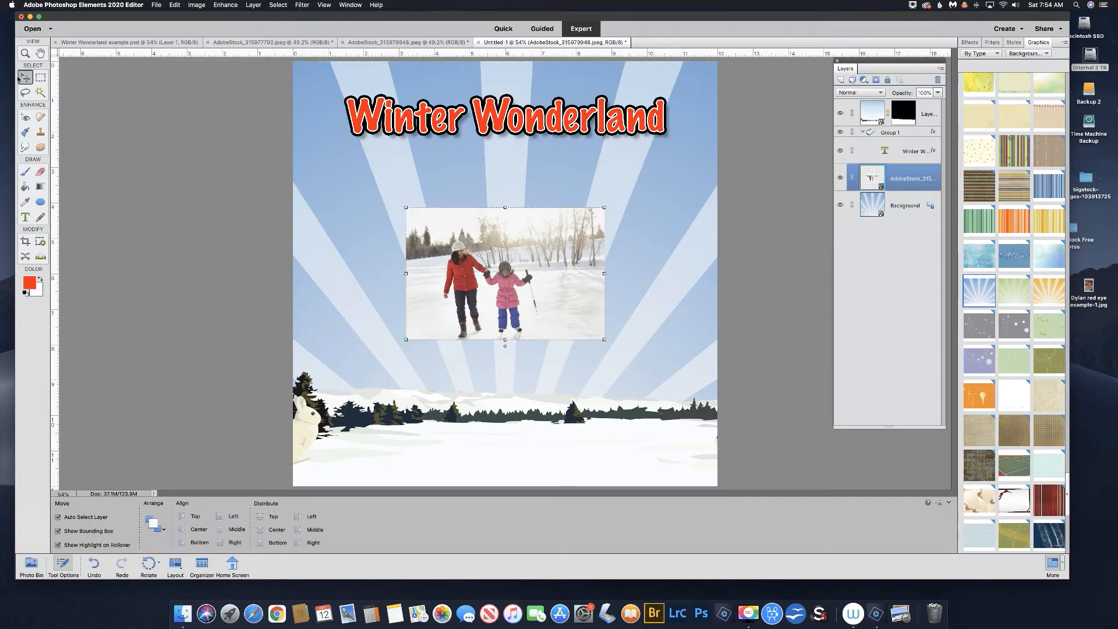
Step: Move the walking photo to the page's upper left below the title and rotate it about 6.4 degrees counterclockwise
drag(505, 257, 424, 227)
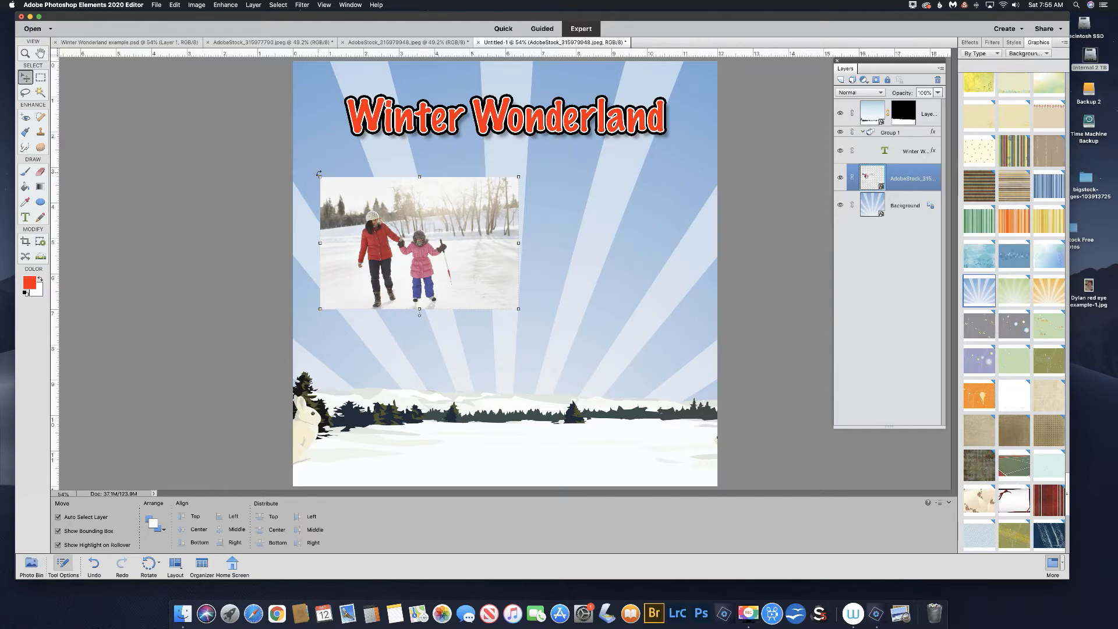
drag(318, 173, 307, 187)
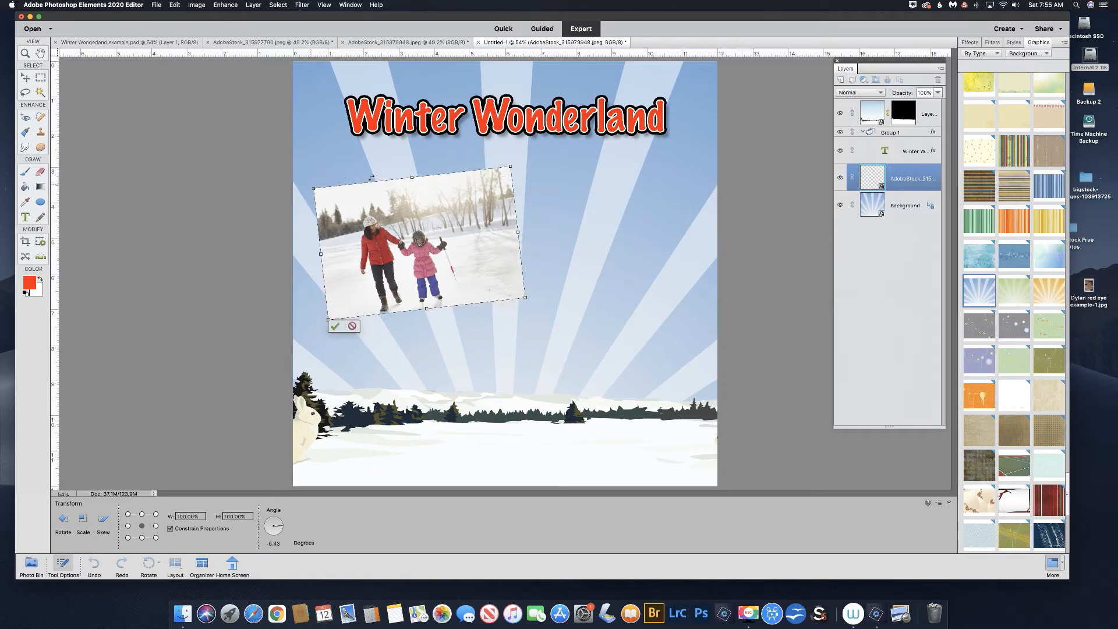
click(335, 326)
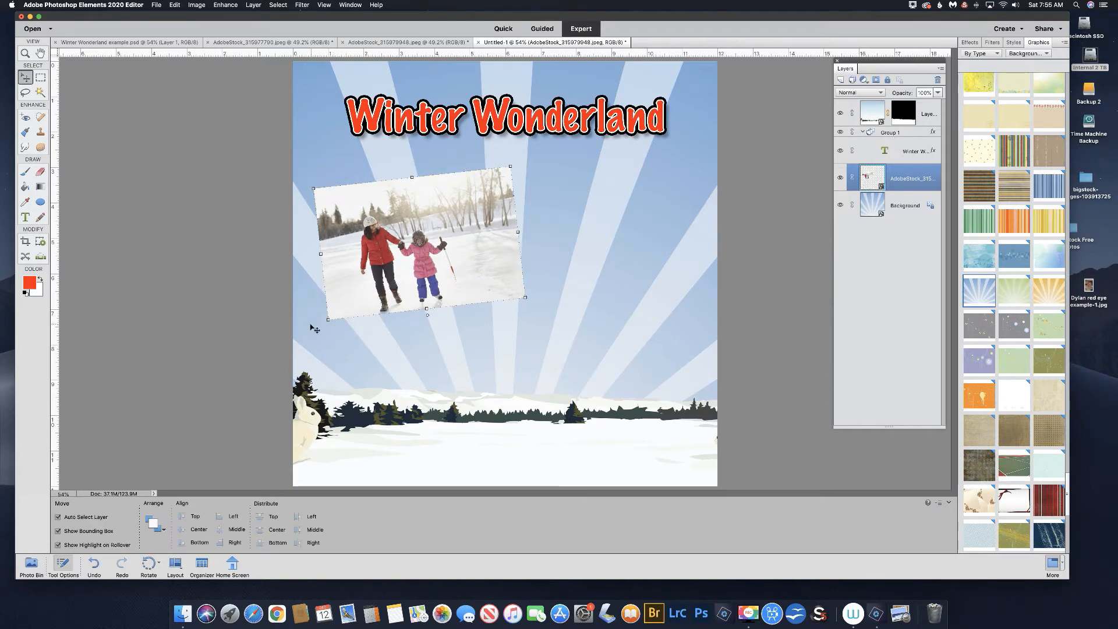
Step: Place the open sledding photo onto the scrapbook page and scale it to 25% with constrained proportions
click(32, 568)
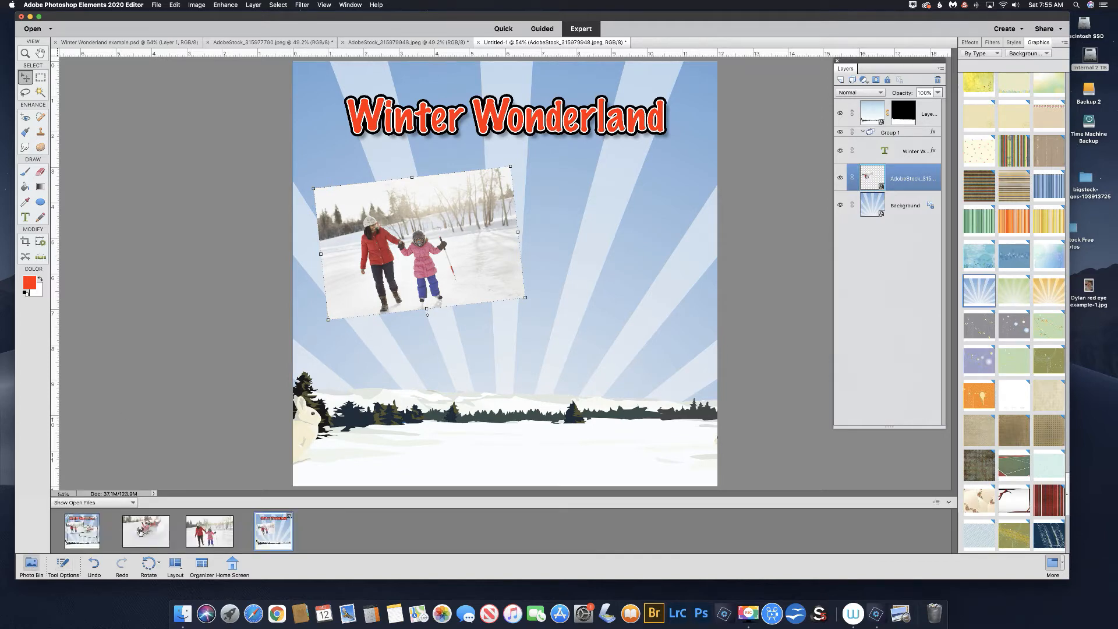
drag(140, 531, 492, 278)
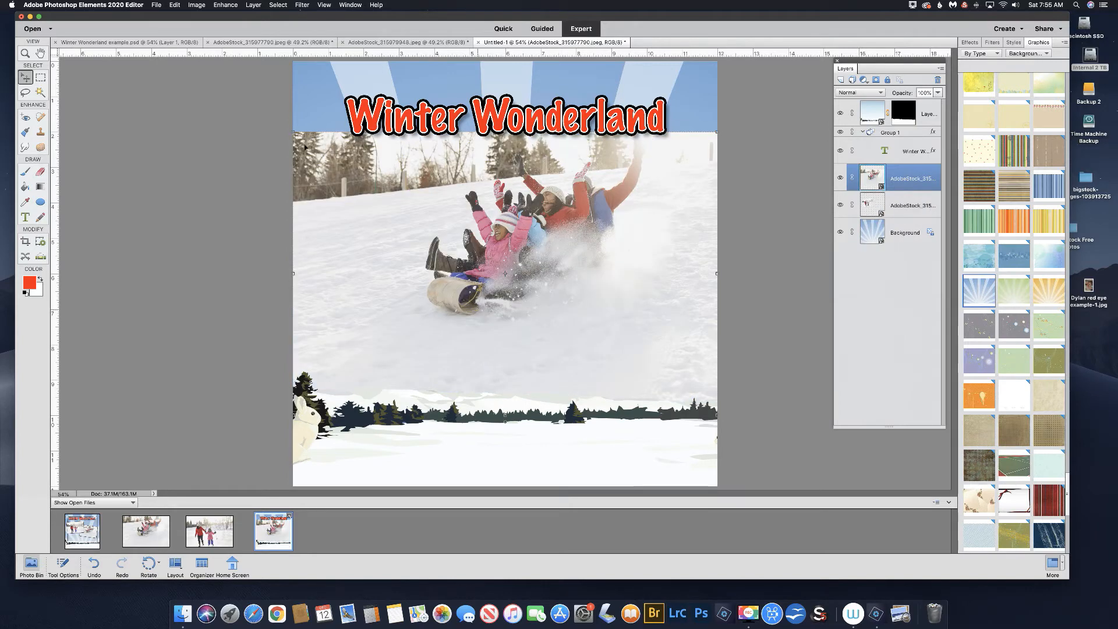
click(196, 4)
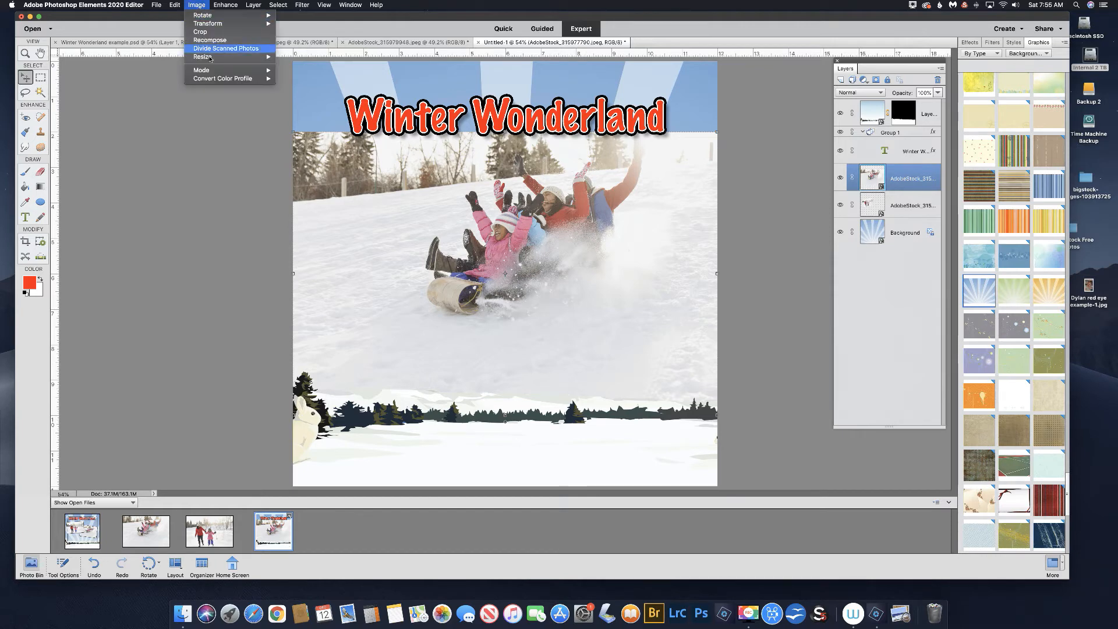
mouse_move(211, 58)
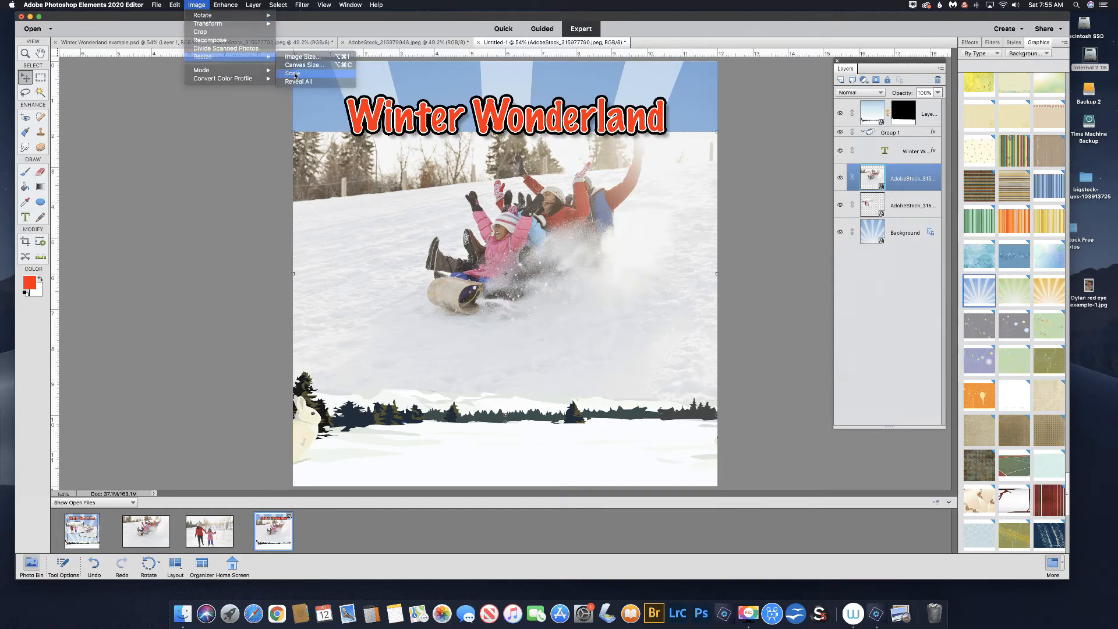
click(293, 73)
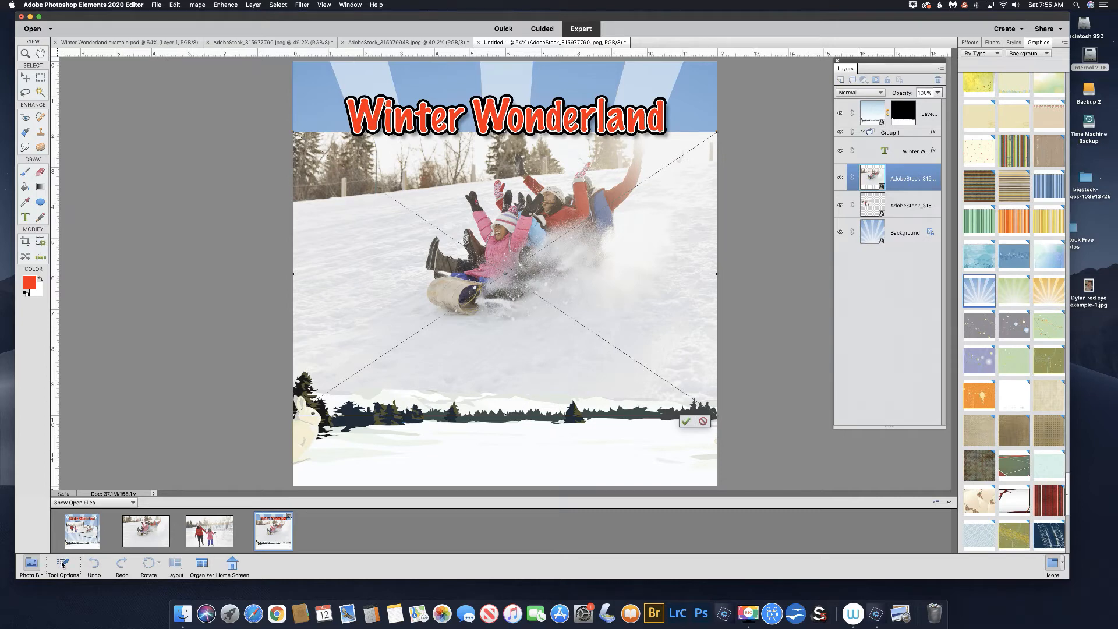
click(62, 564)
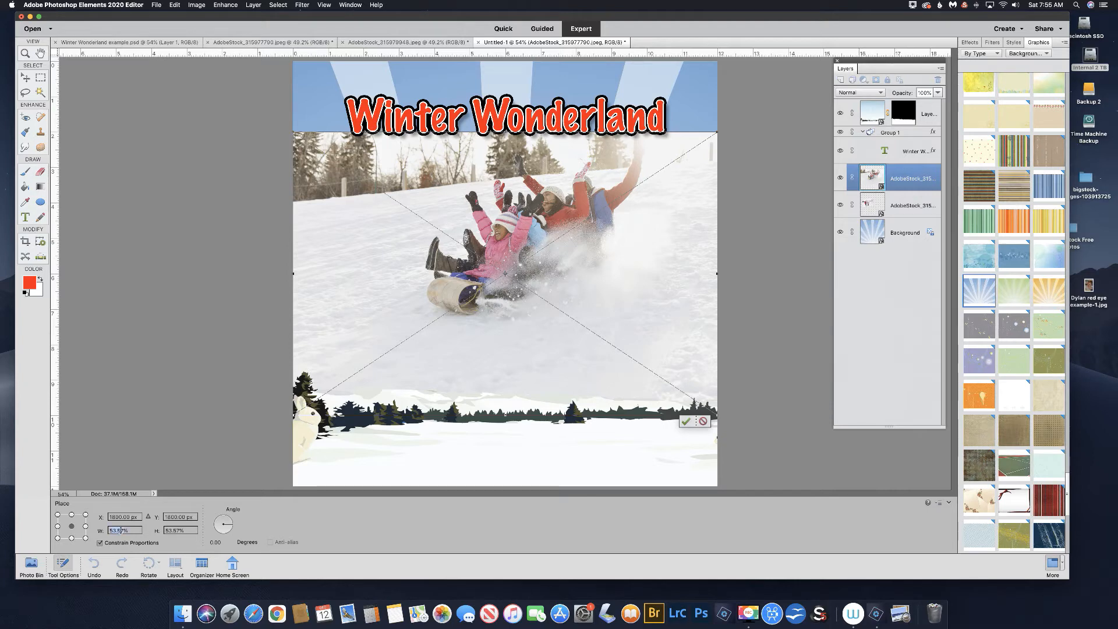
double_click(119, 530)
text(25)
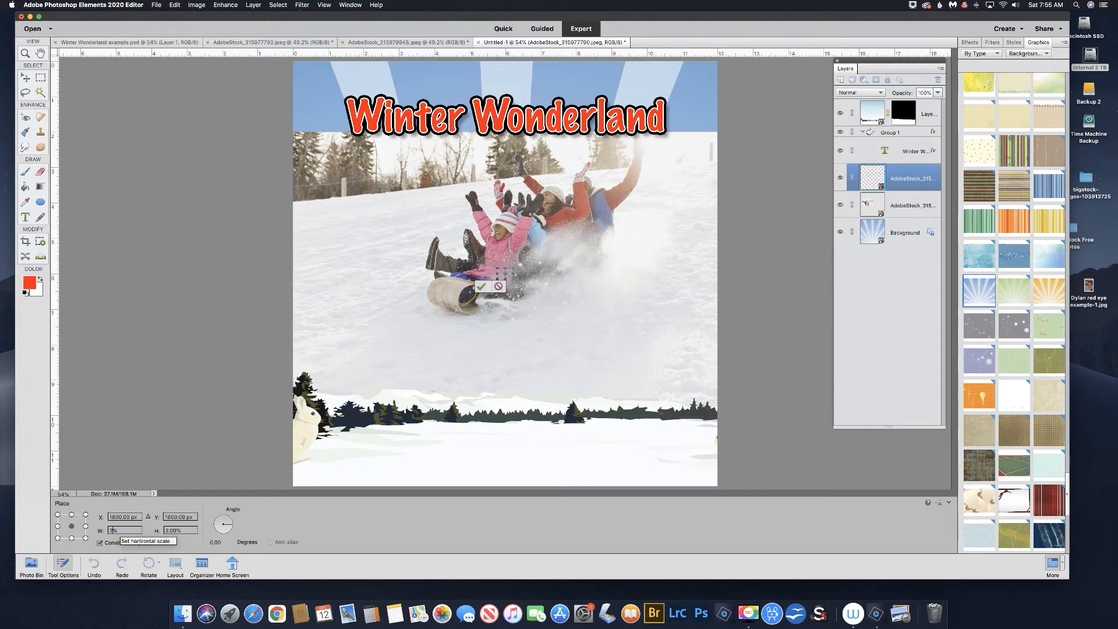
key(Return)
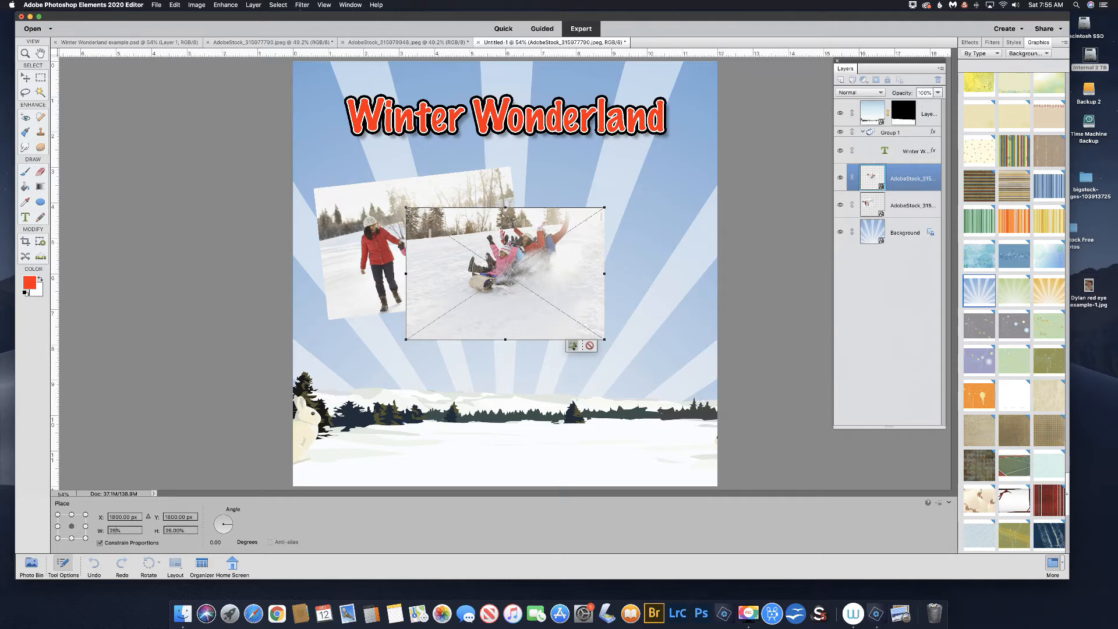
click(572, 346)
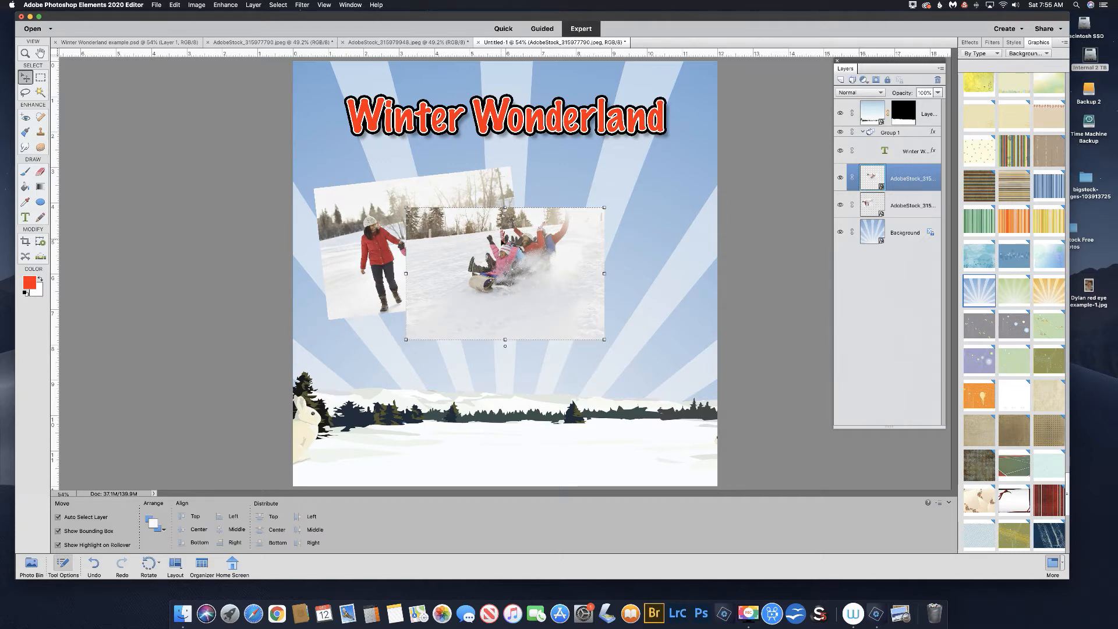
Step: Move the sledding photo toward the page's right side and rotate it about 7.3 degrees clockwise
drag(502, 239, 577, 239)
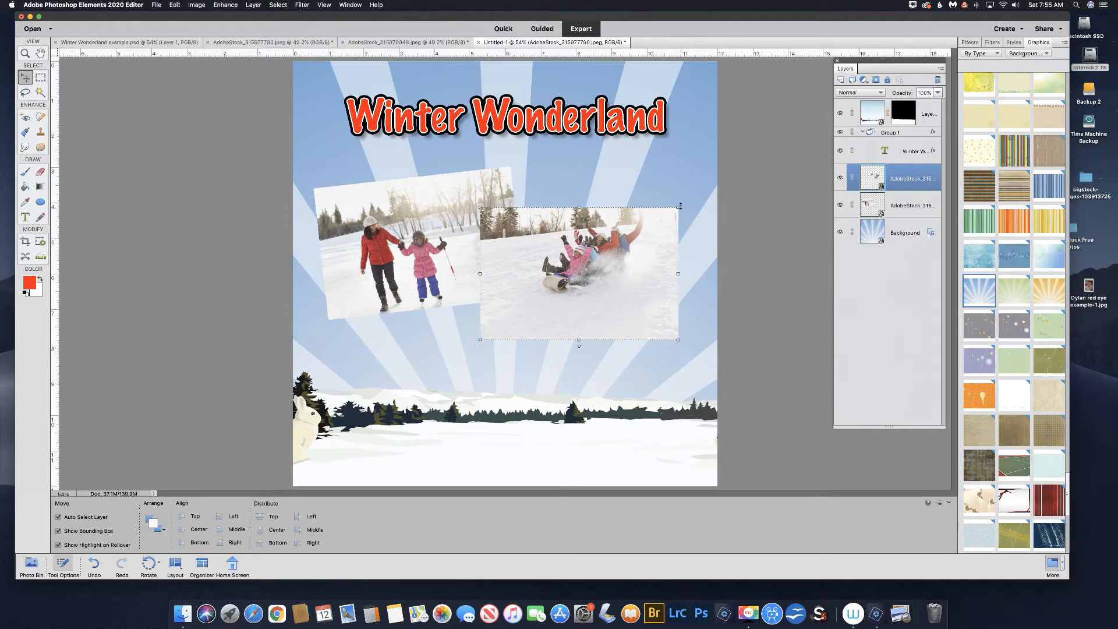
drag(680, 204, 688, 218)
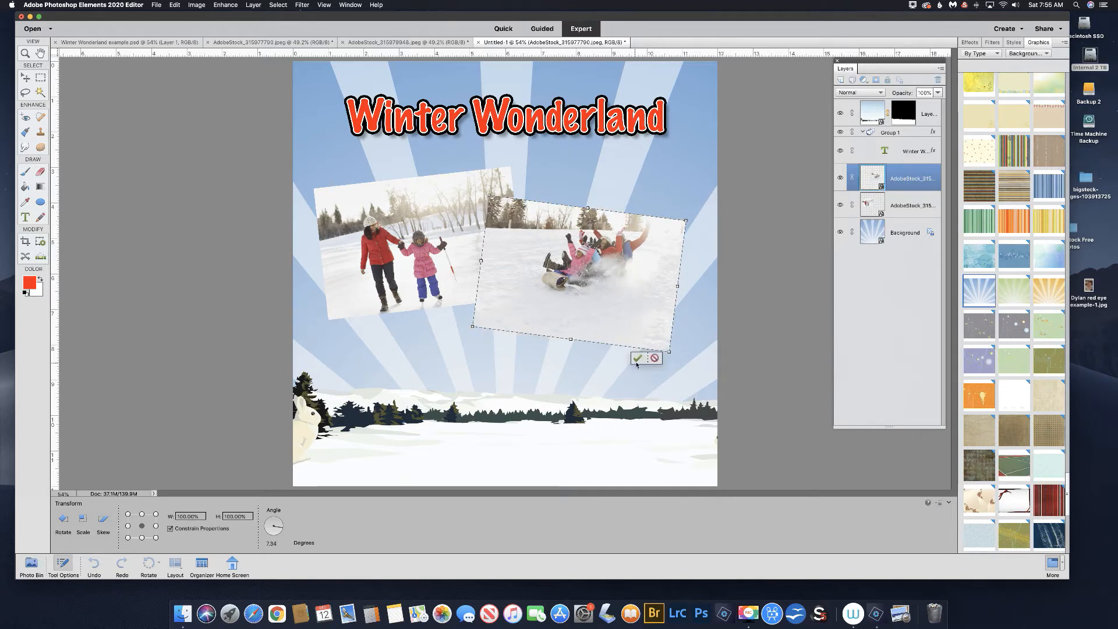
click(637, 357)
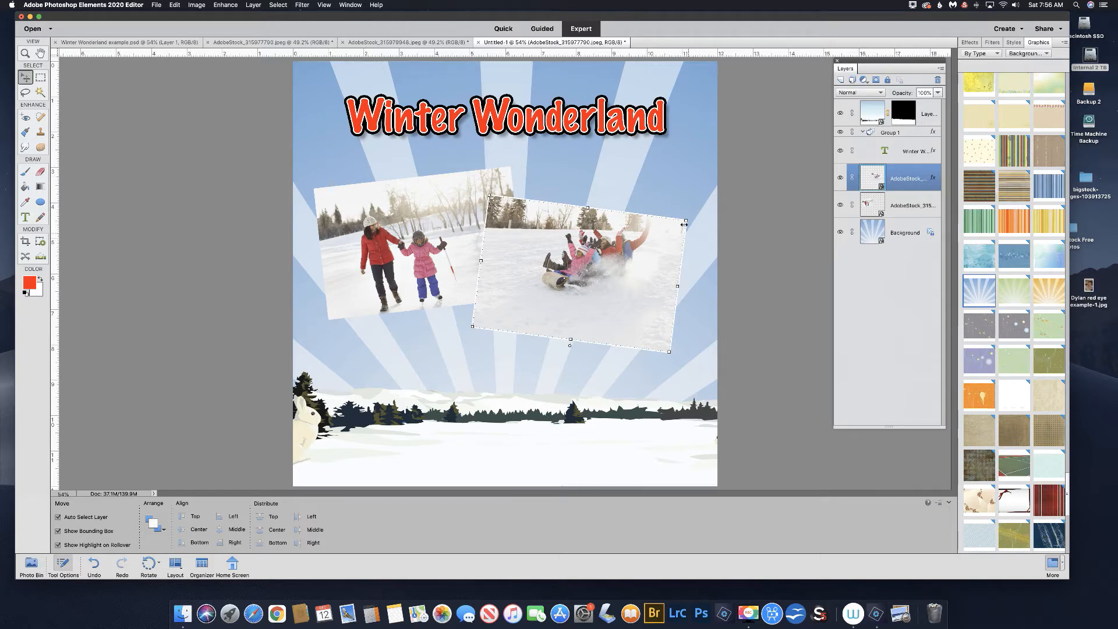
Step: Copy the sledding photo's layer style to the walking photo's layer and put the sledding photo in its own new group
alt+drag(932, 178, 931, 205)
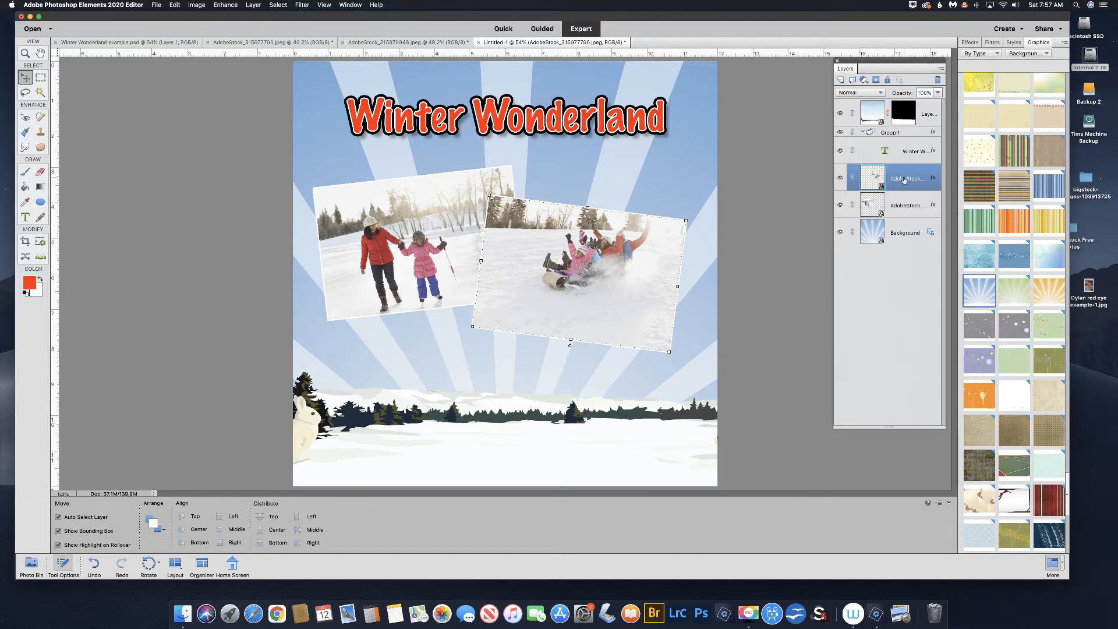
click(852, 80)
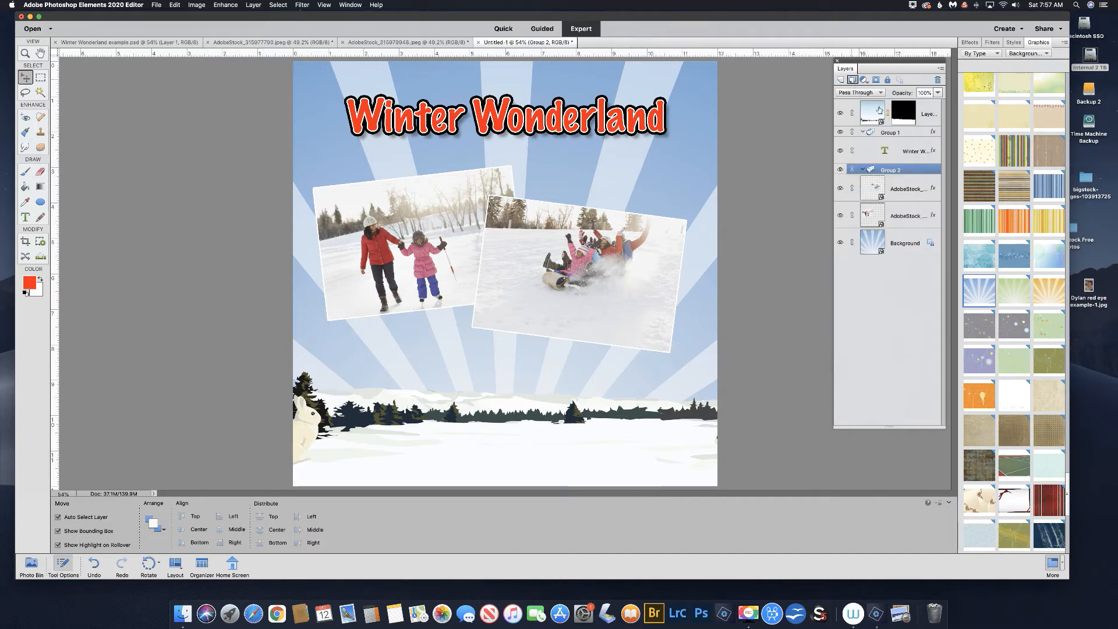
drag(882, 188, 889, 170)
click(889, 170)
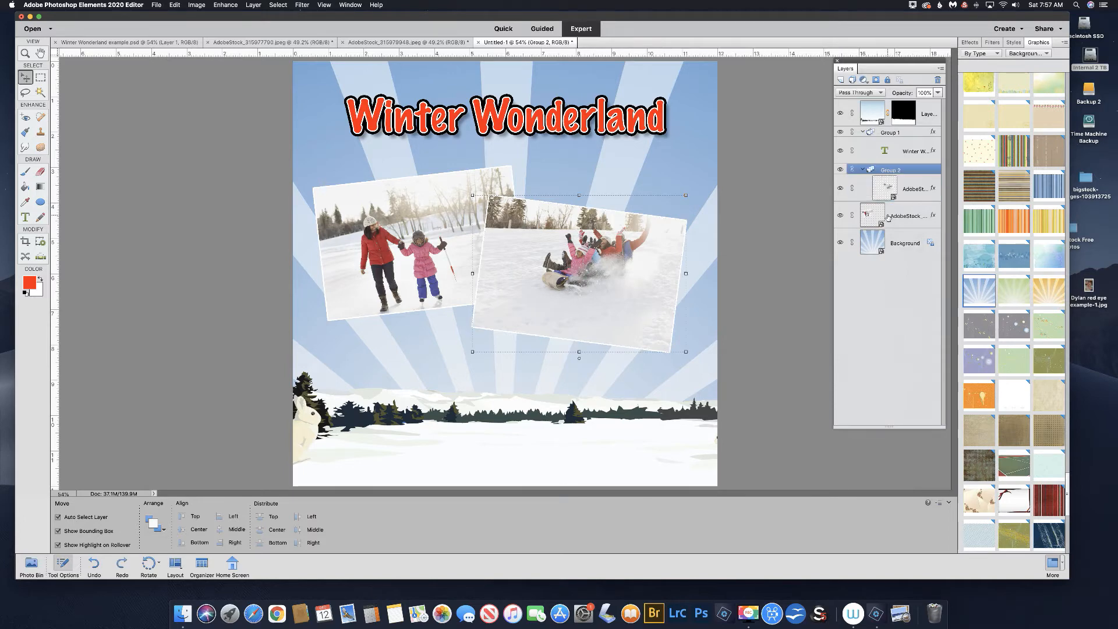
Step: Put the walking photo in its own new group and copy the title group's layer style onto both photo groups
click(888, 218)
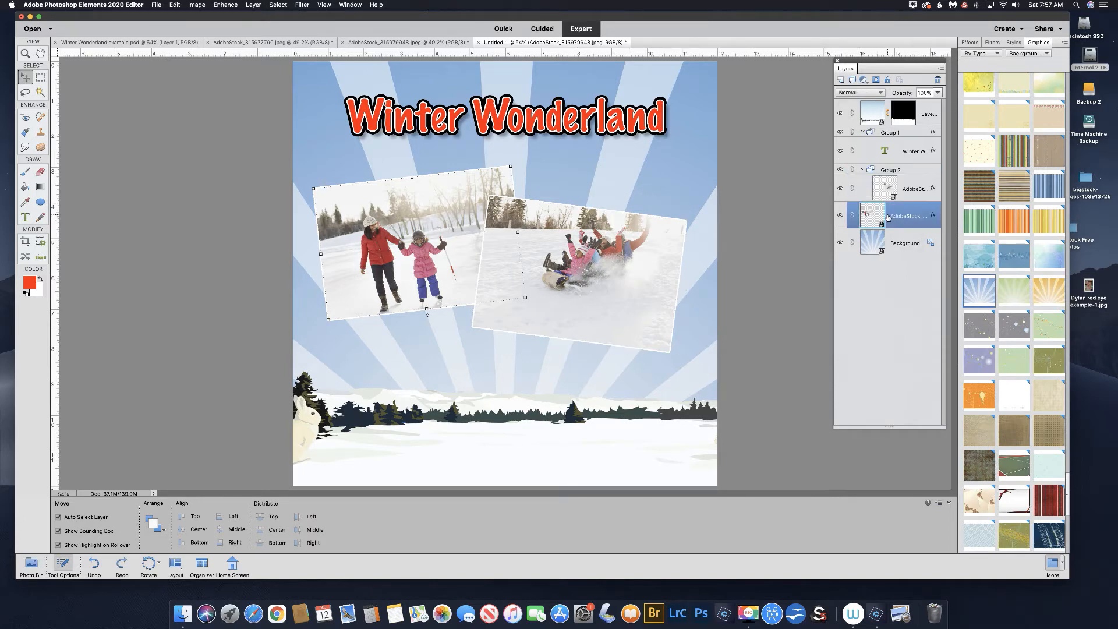
click(851, 80)
drag(878, 223, 885, 208)
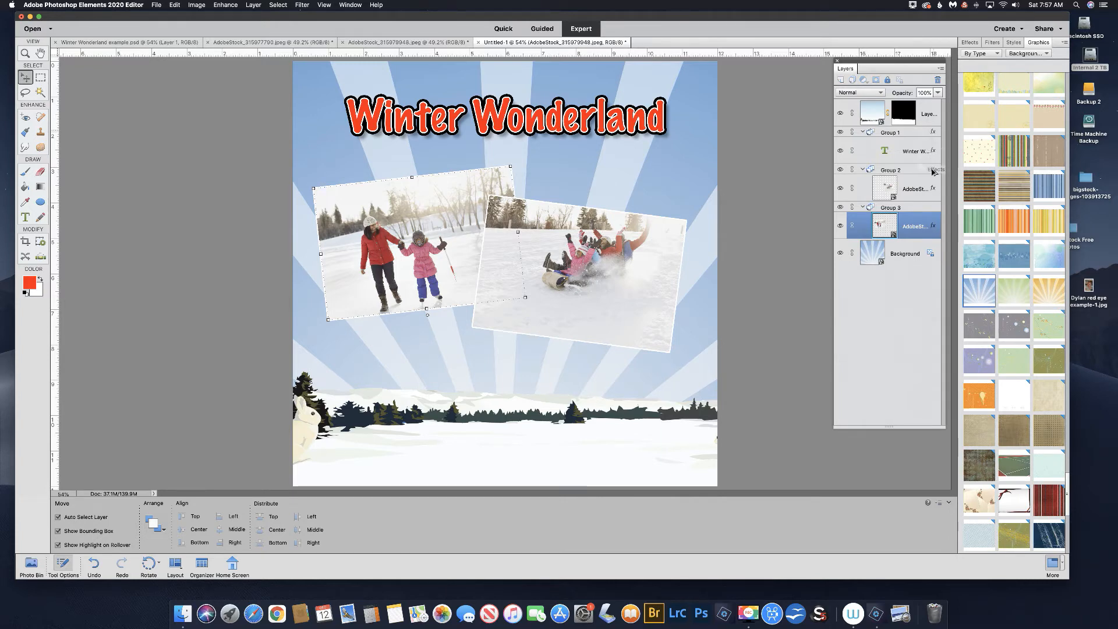
drag(932, 170, 930, 210)
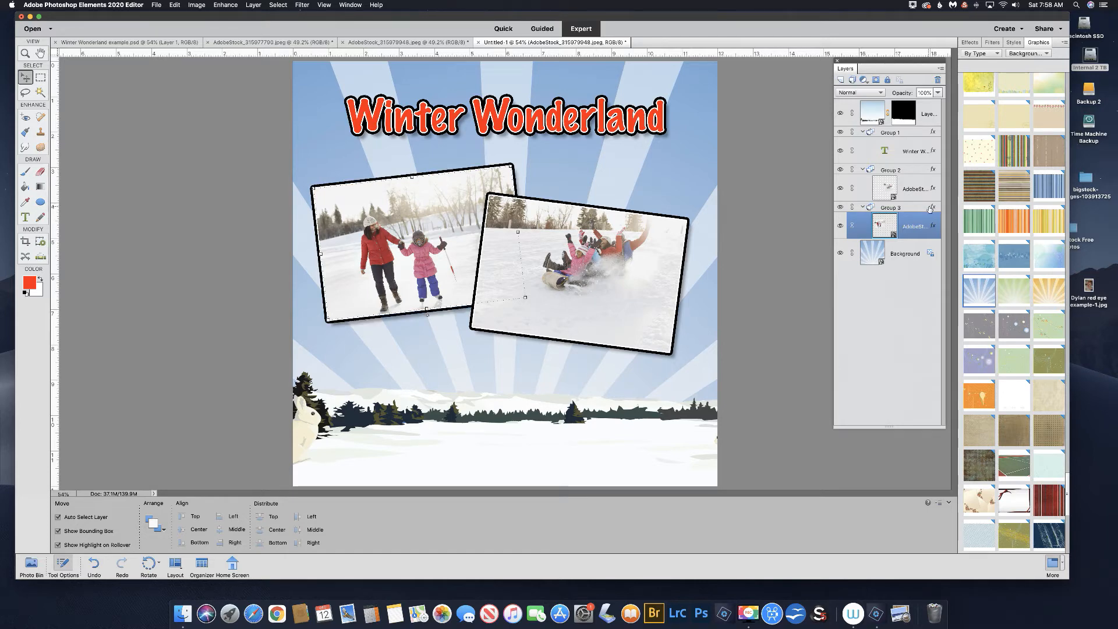
Step: Add a blank layer above the background and marquee-select a rectangle about 1 inch inside the page's top and side edges, ending in the snow
click(866, 253)
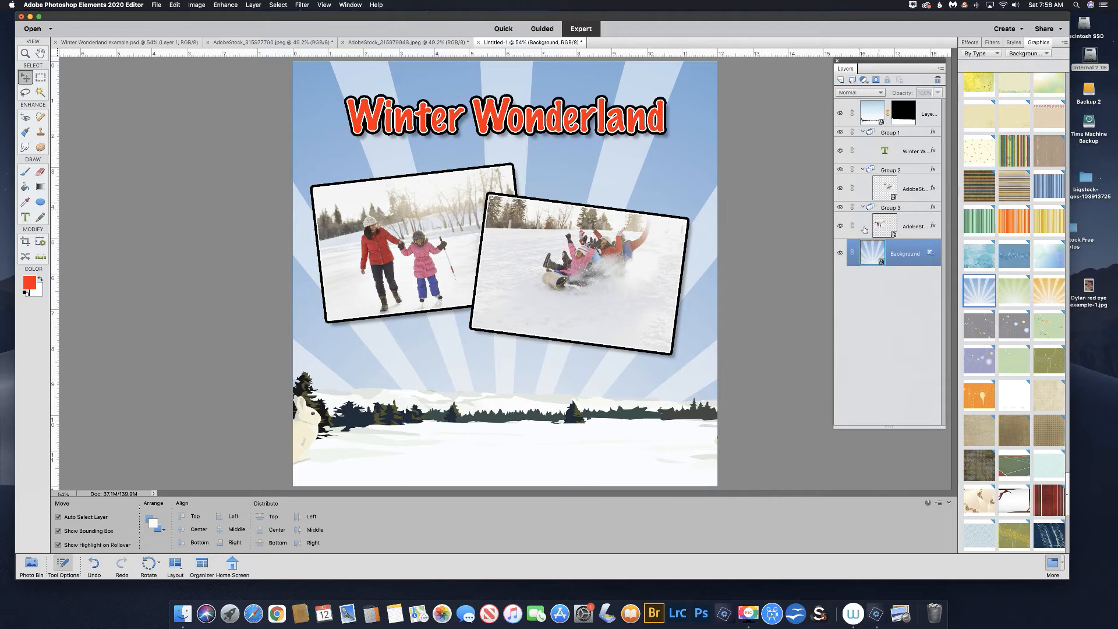
click(840, 80)
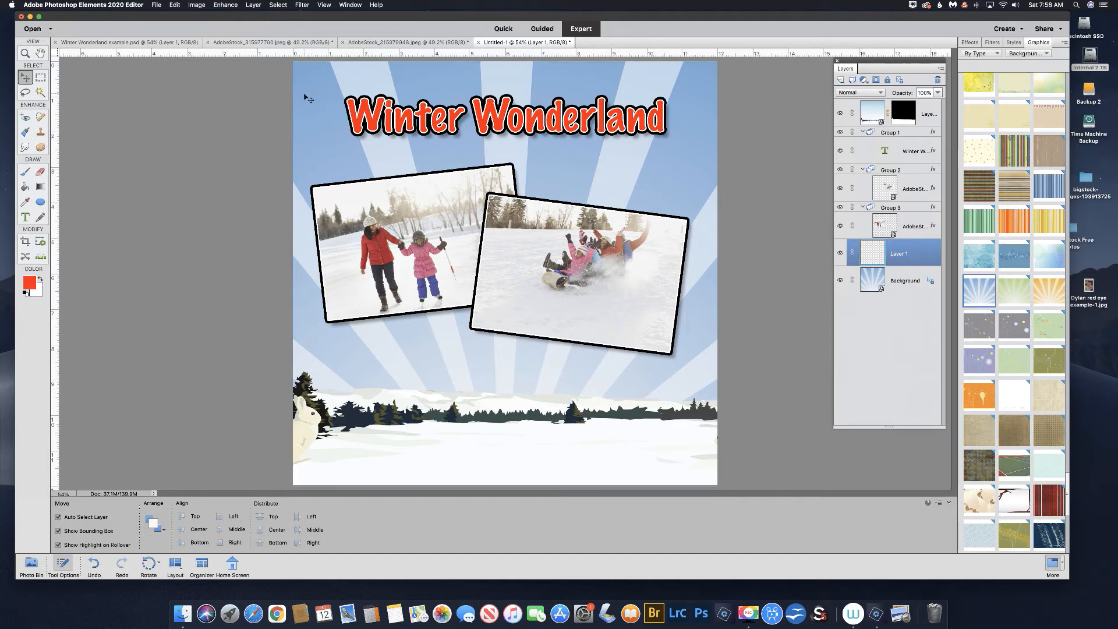
click(41, 78)
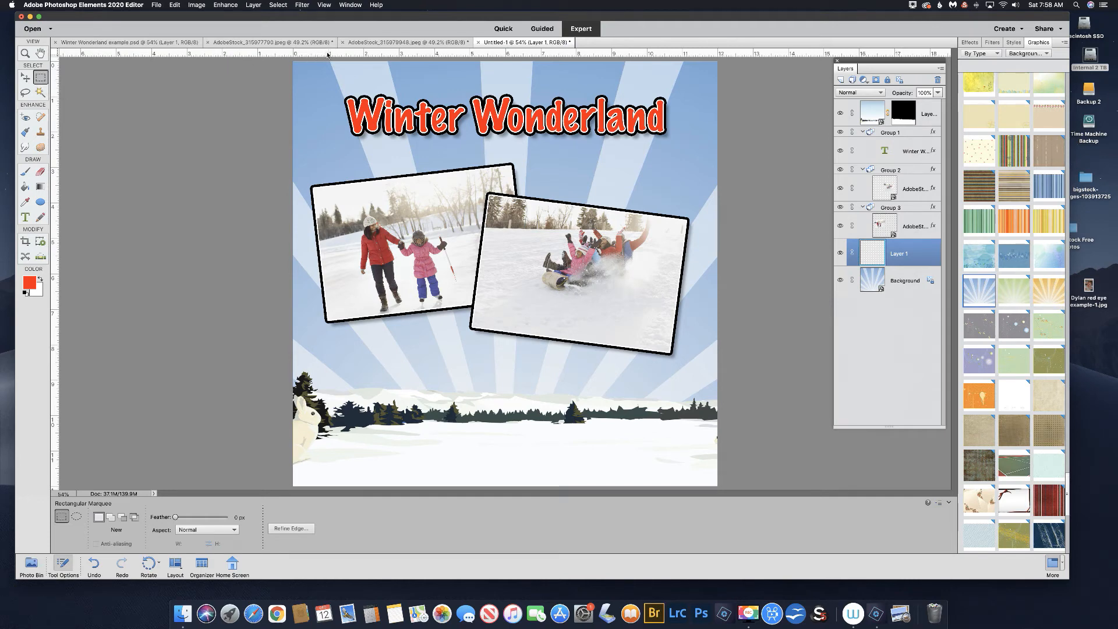
click(325, 6)
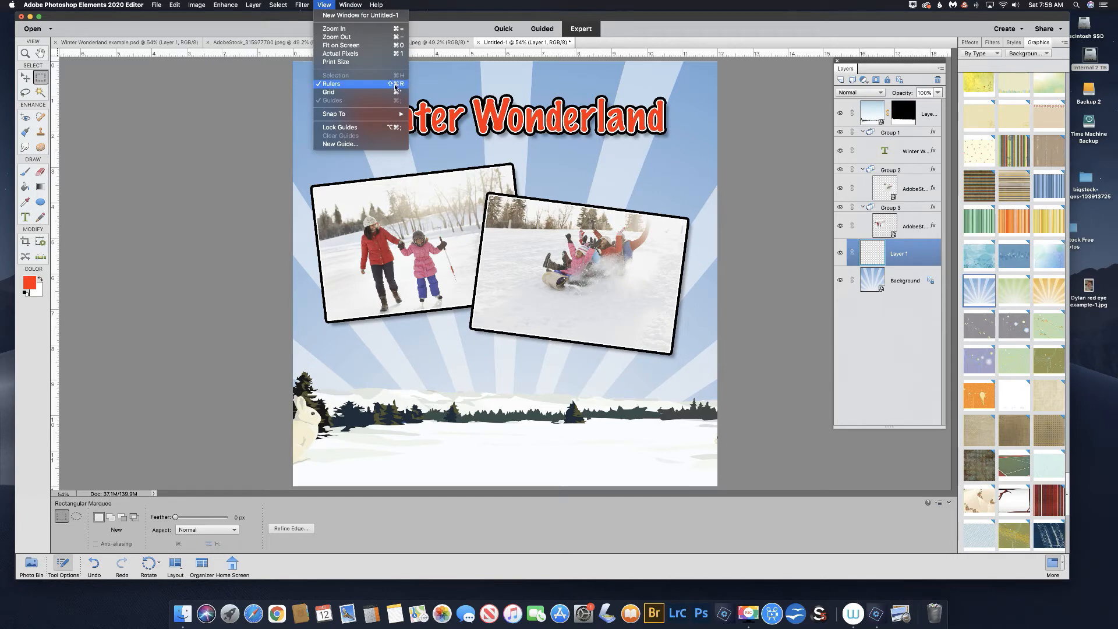
click(431, 54)
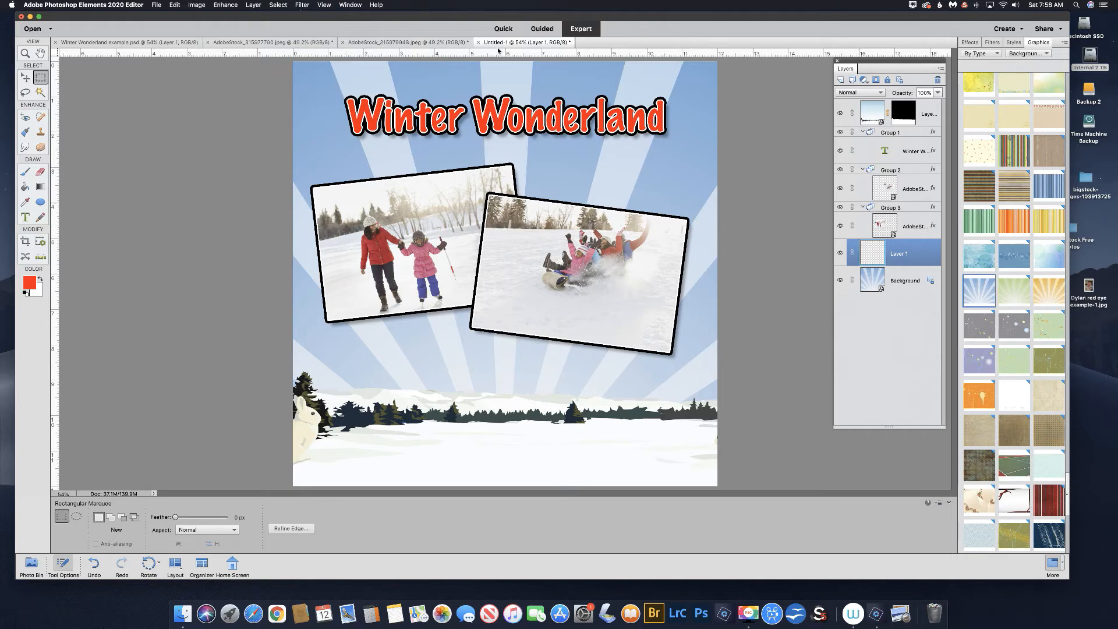
right_click(464, 54)
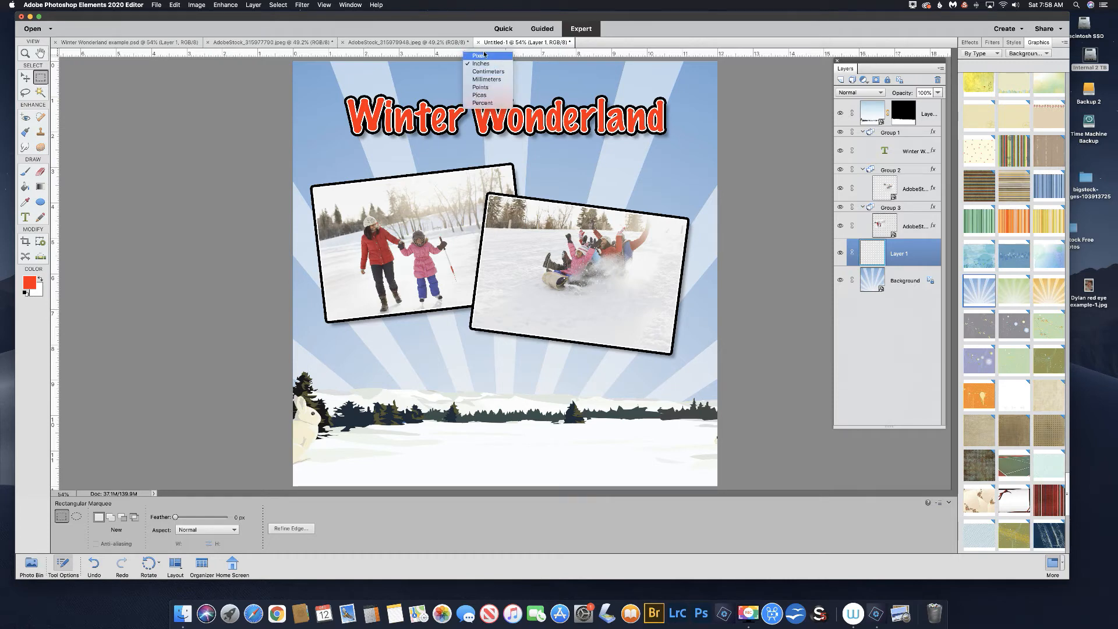
click(450, 55)
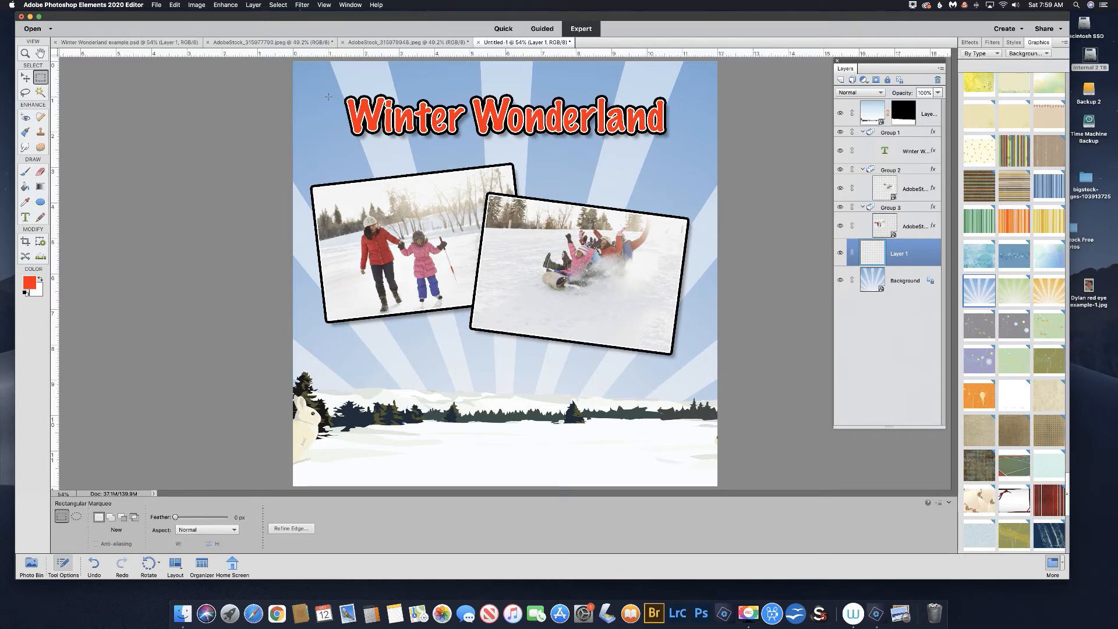
mouse_move(383, 178)
mouse_down()
mouse_move(484, 308)
mouse_move(607, 391)
mouse_move(638, 434)
mouse_move(682, 429)
mouse_up()
Step: Stroke the rectangular selection with a 50 px white line located at the center, in Normal mode at 100% opacity
click(175, 6)
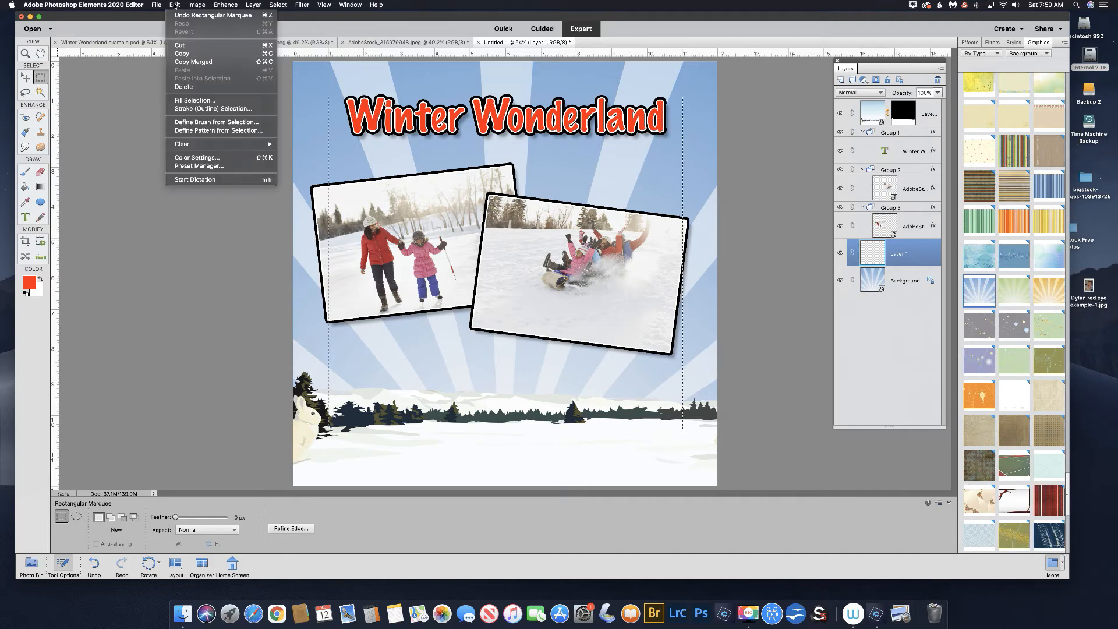
click(194, 109)
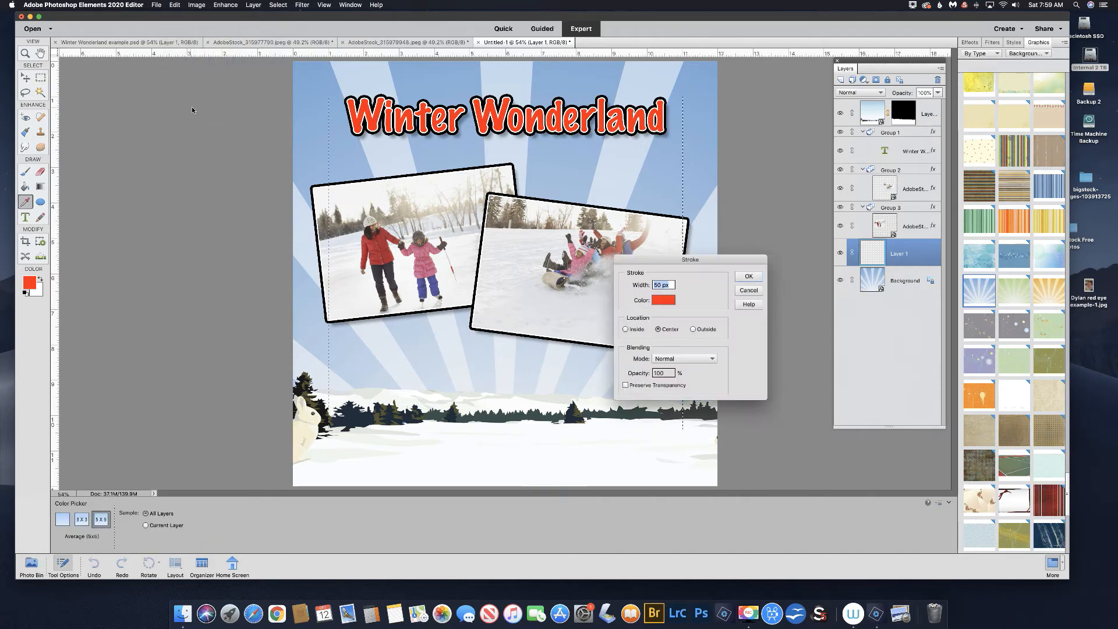
click(663, 300)
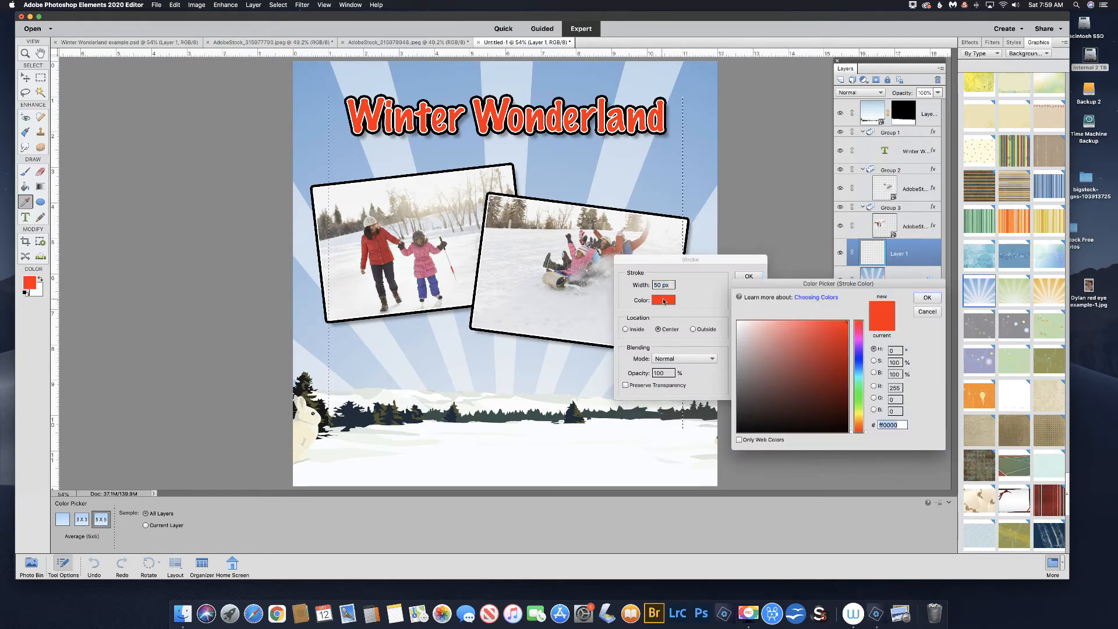
drag(739, 323, 727, 307)
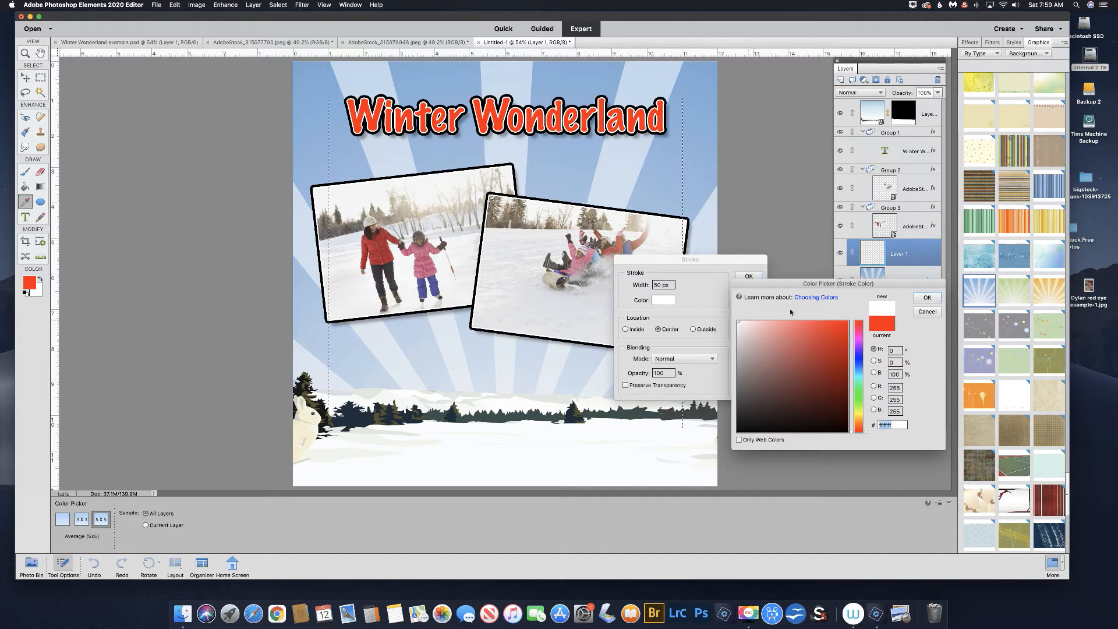
click(928, 298)
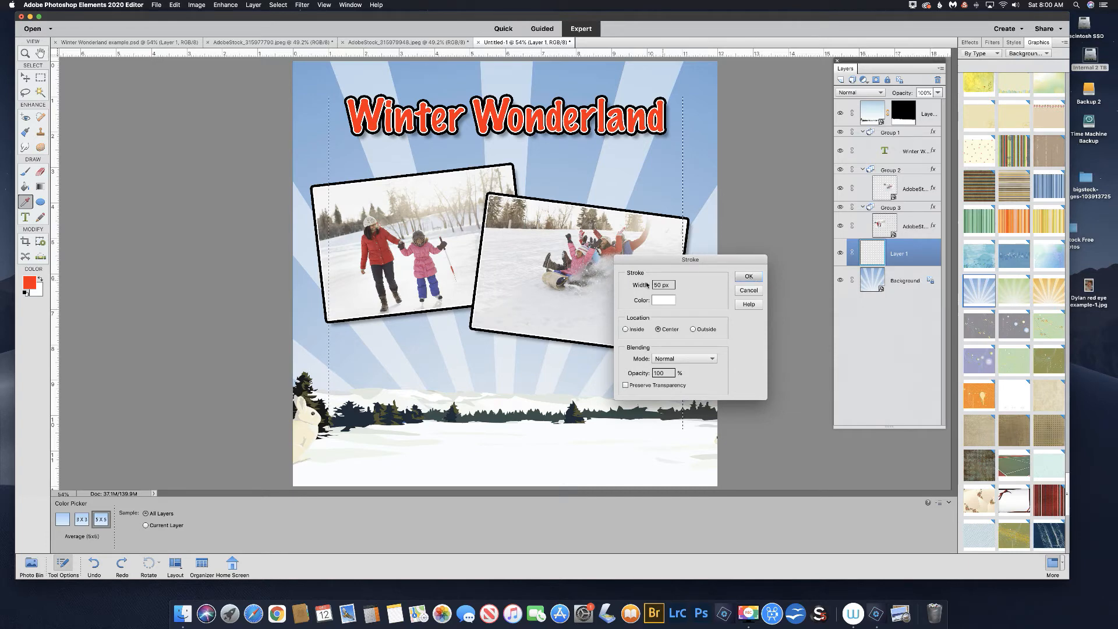
click(751, 277)
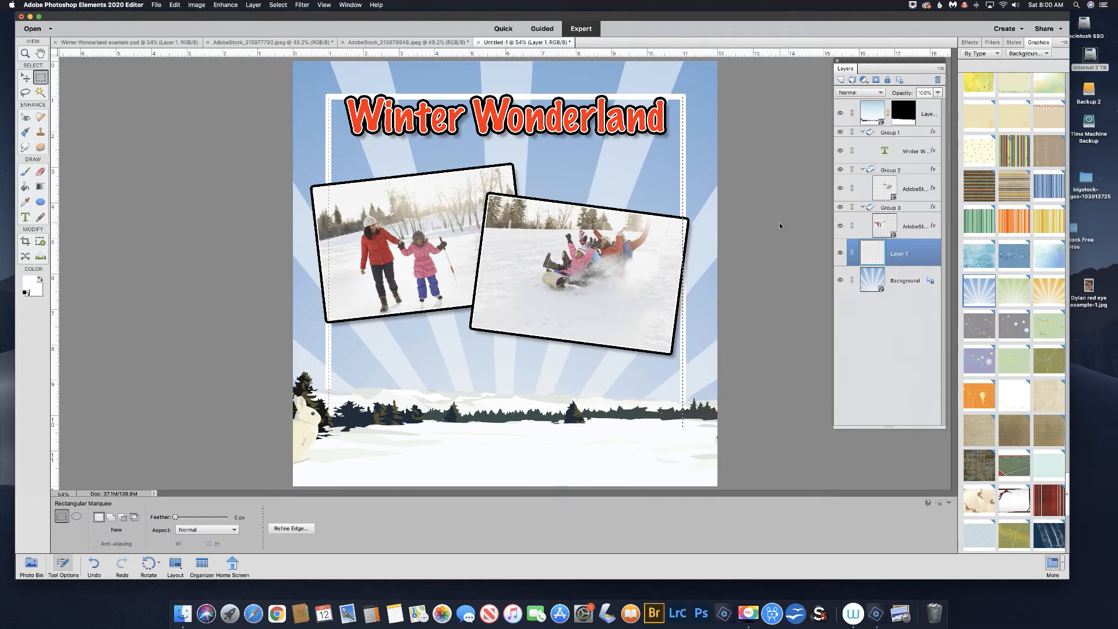
Step: Lower the white border layer's opacity to 60% and copy the sledding photo group's layer style onto it
click(938, 93)
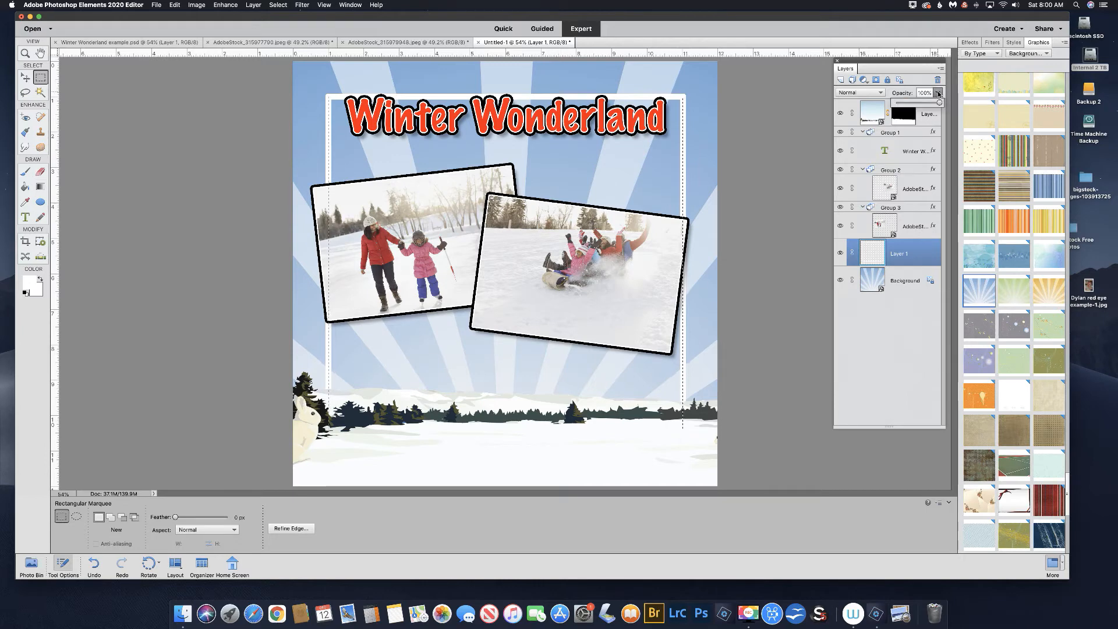
drag(939, 102, 921, 103)
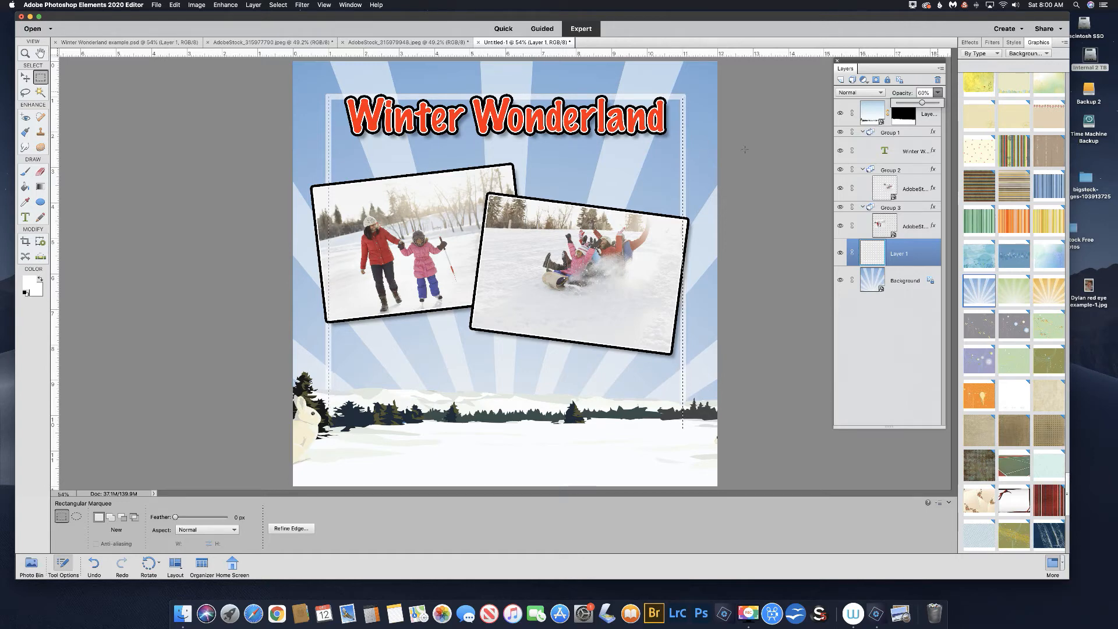
double_click(934, 170)
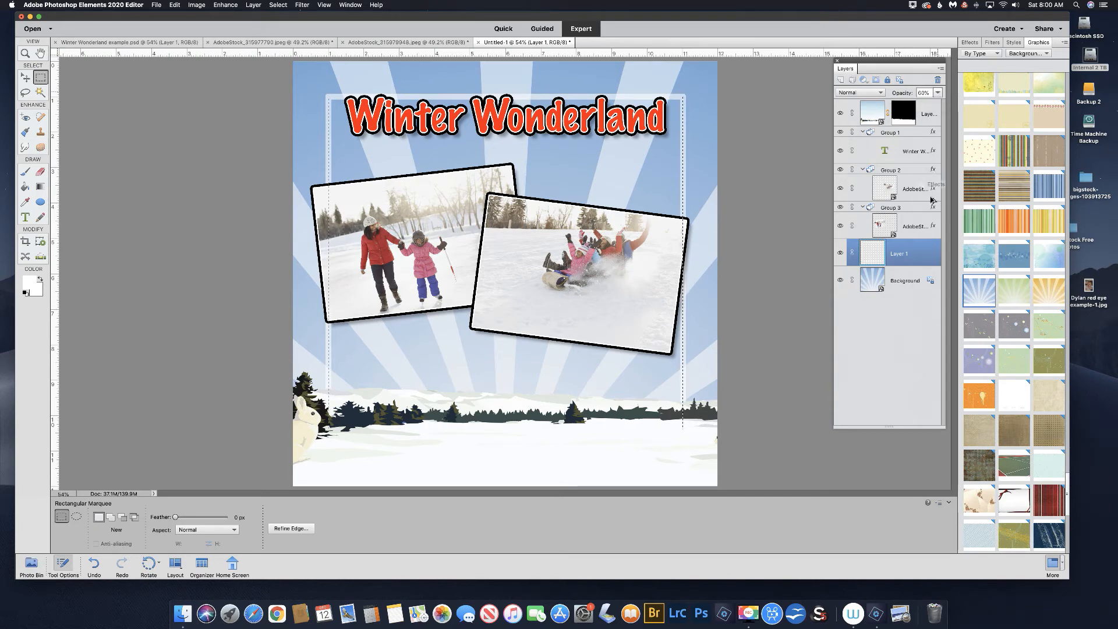
drag(927, 253, 927, 253)
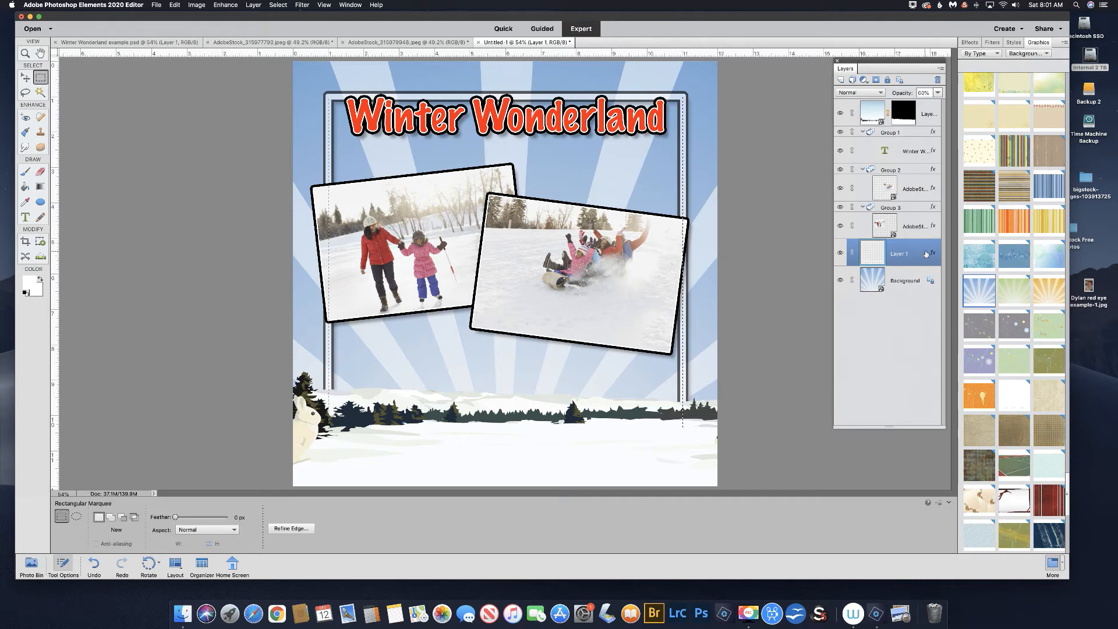
Step: Deselect the border selection and set the white border layer's outside stroke size to 5 px
key(super+d)
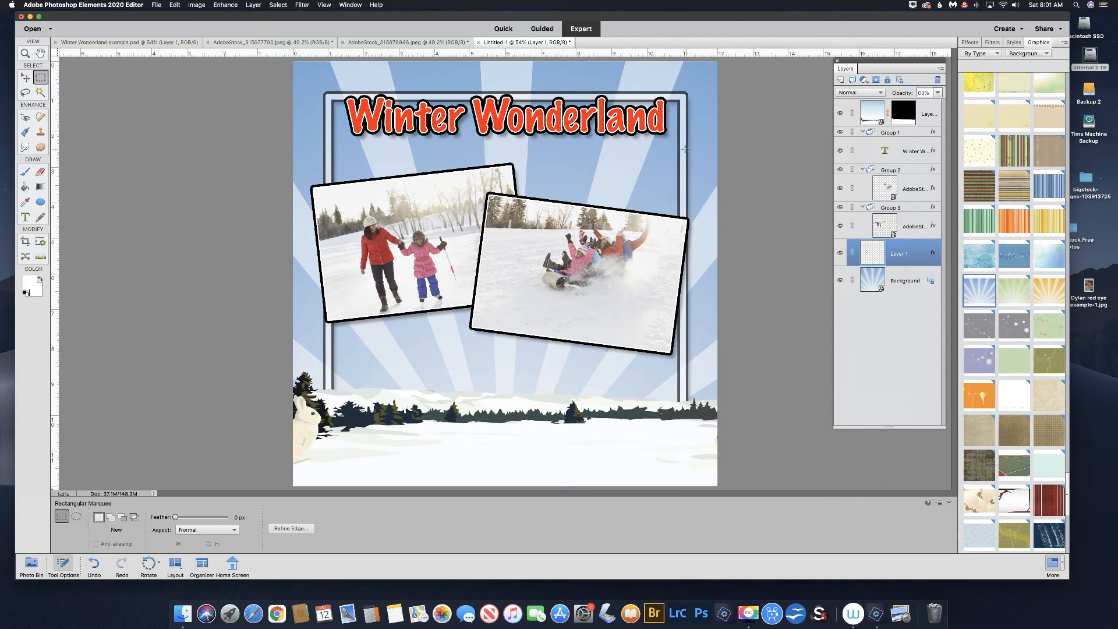
double_click(933, 254)
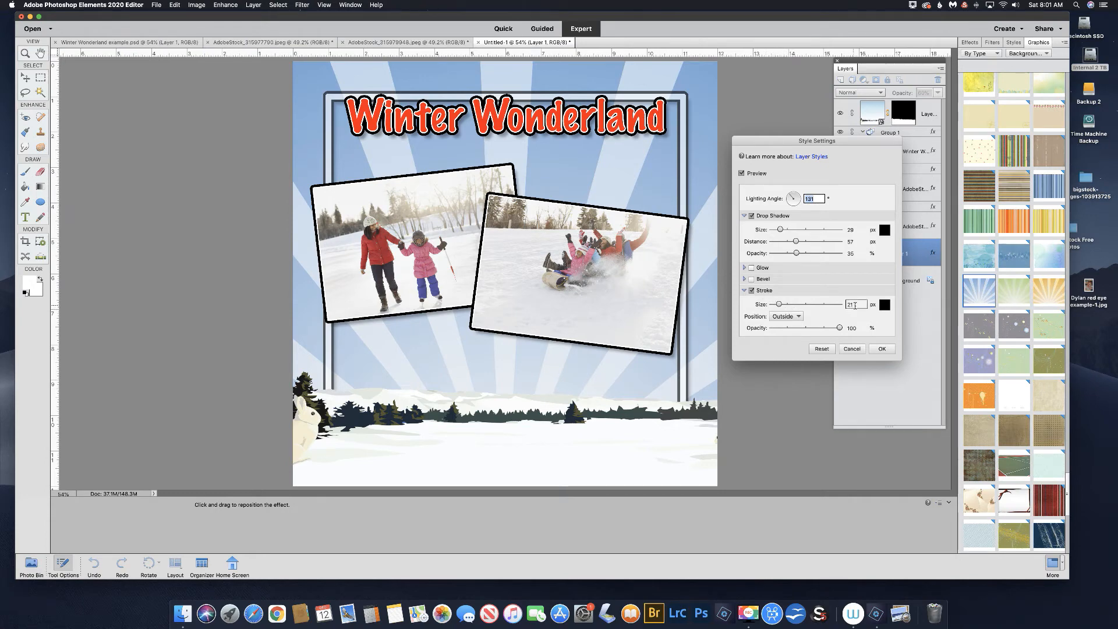
click(856, 304)
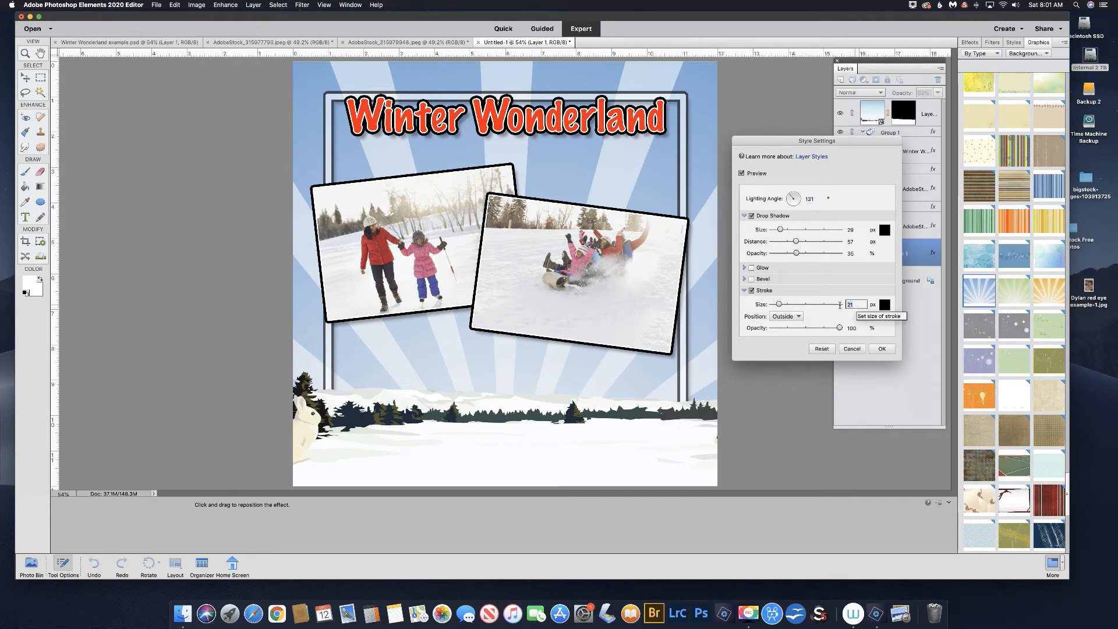
text(5)
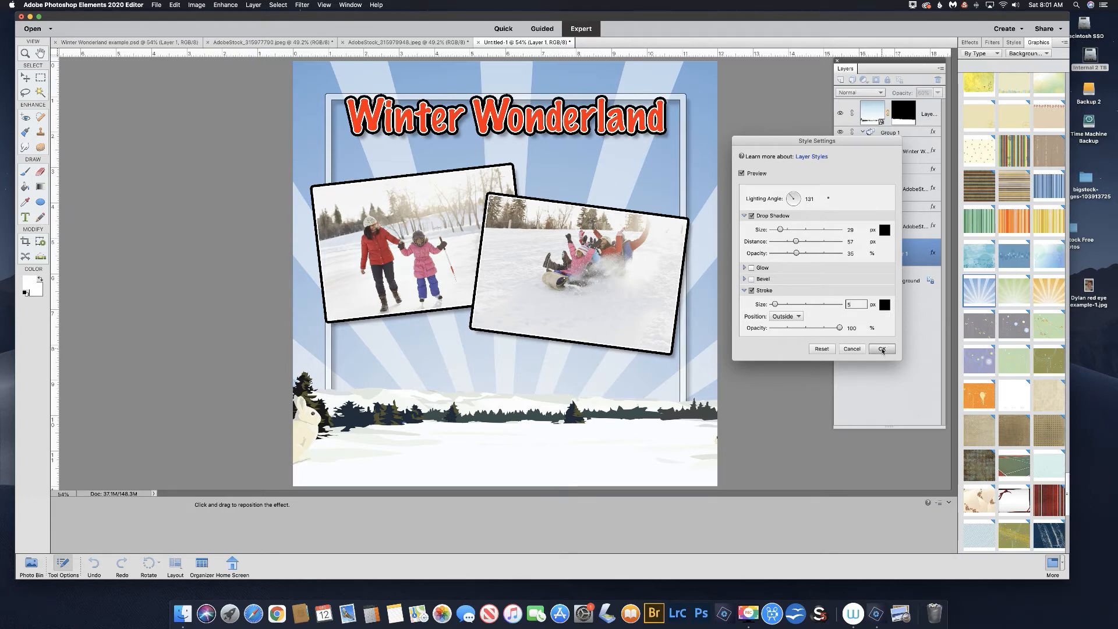
click(882, 349)
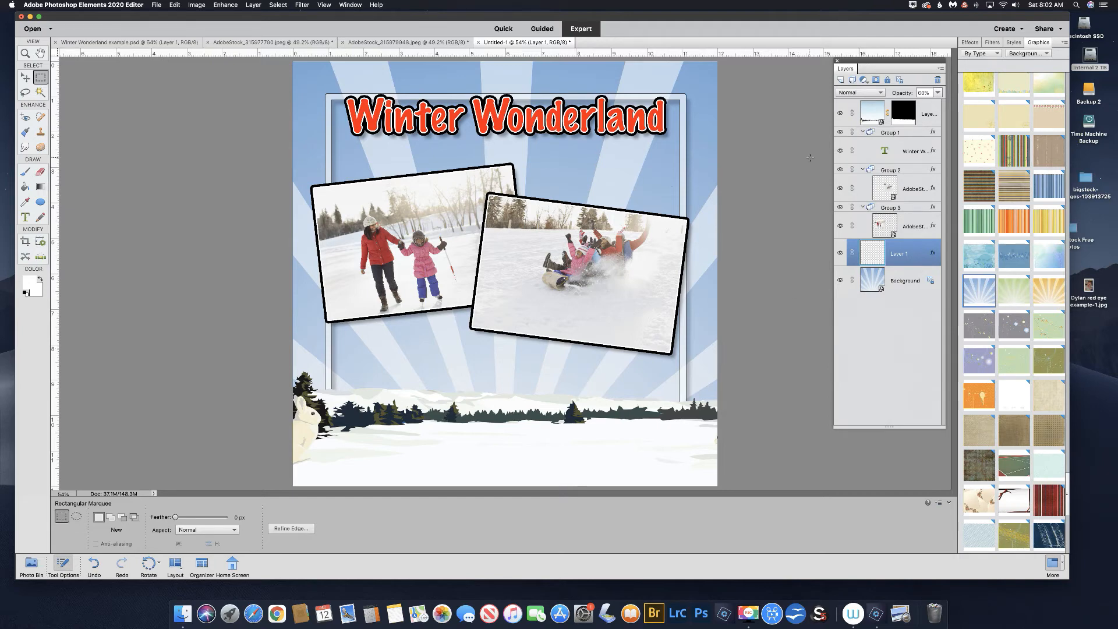
Step: Add the Snowflake 1 shape from the Shapes graphics, scale it down and place it over the border's upper-left corner
click(1028, 53)
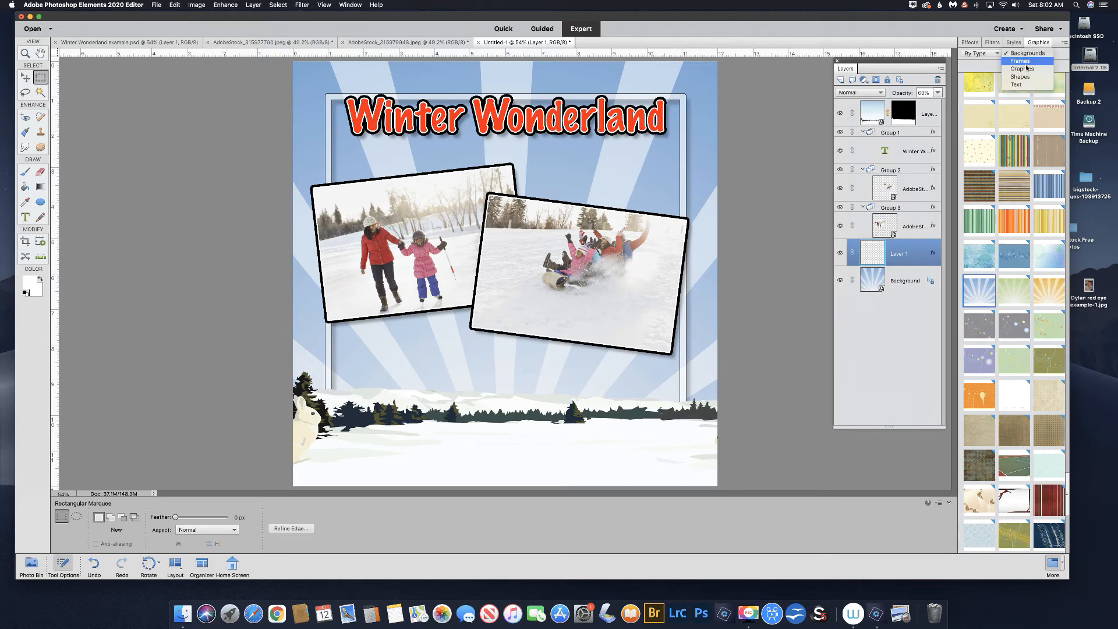
click(1023, 77)
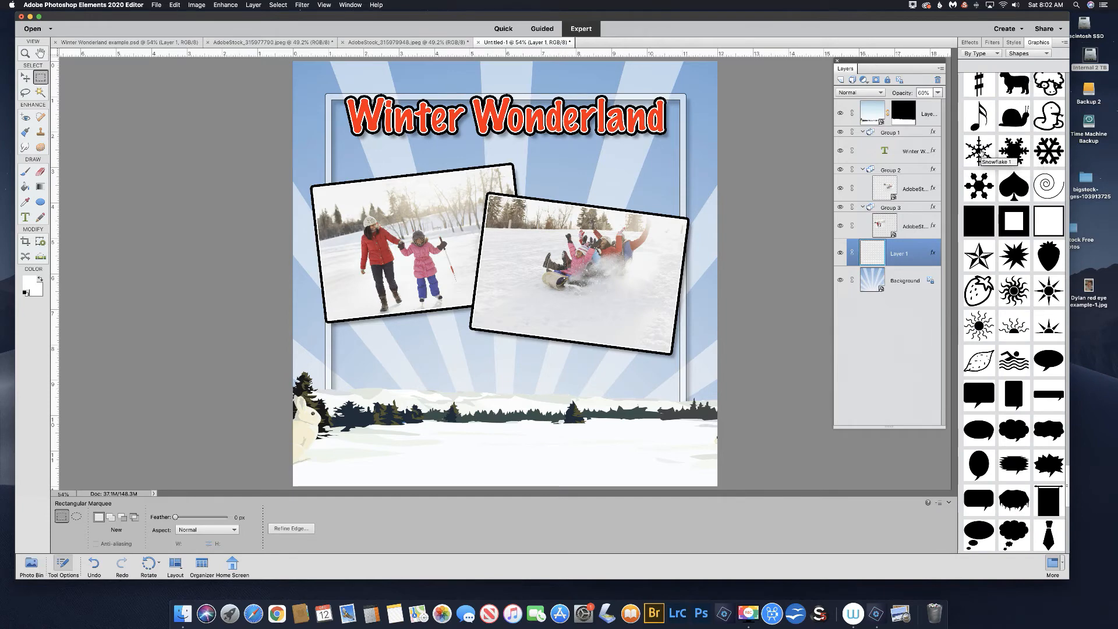
drag(980, 151, 387, 115)
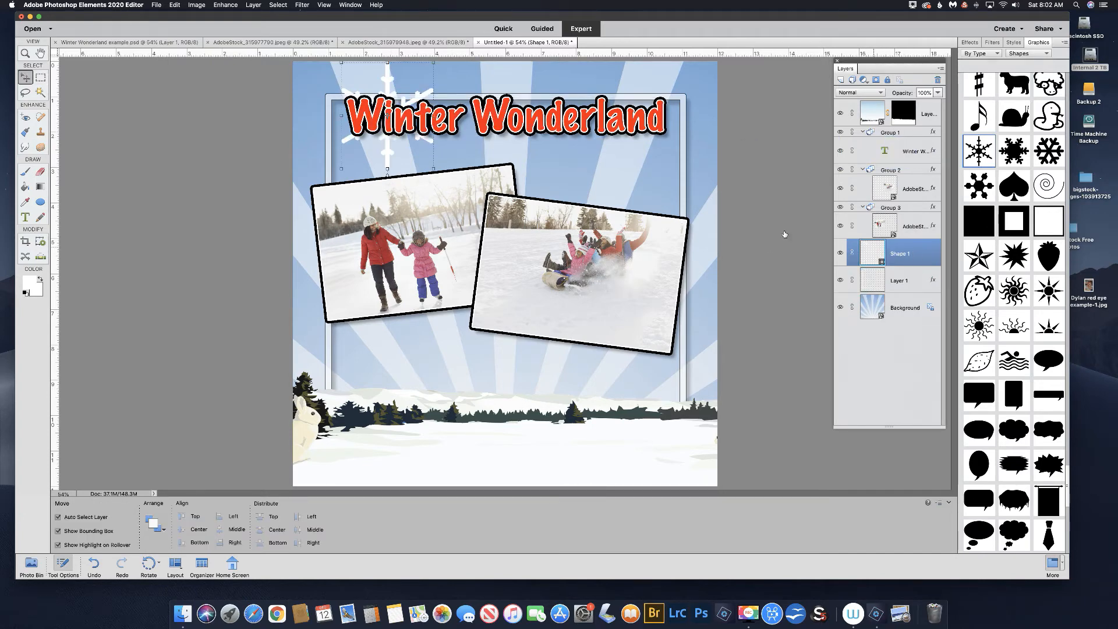
click(433, 167)
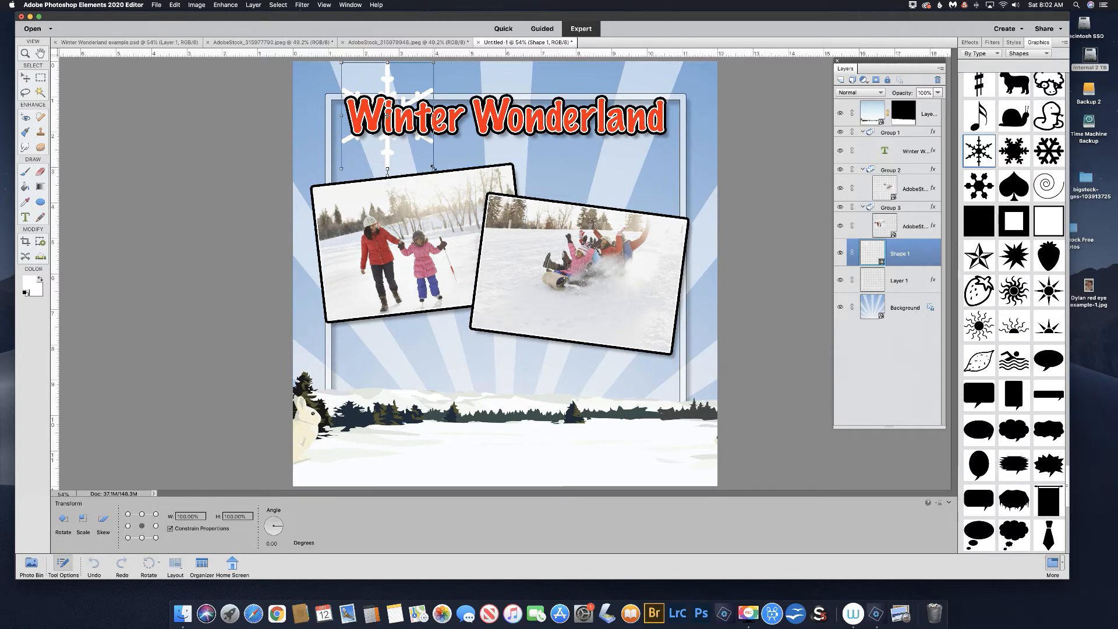
drag(429, 166, 340, 92)
click(327, 124)
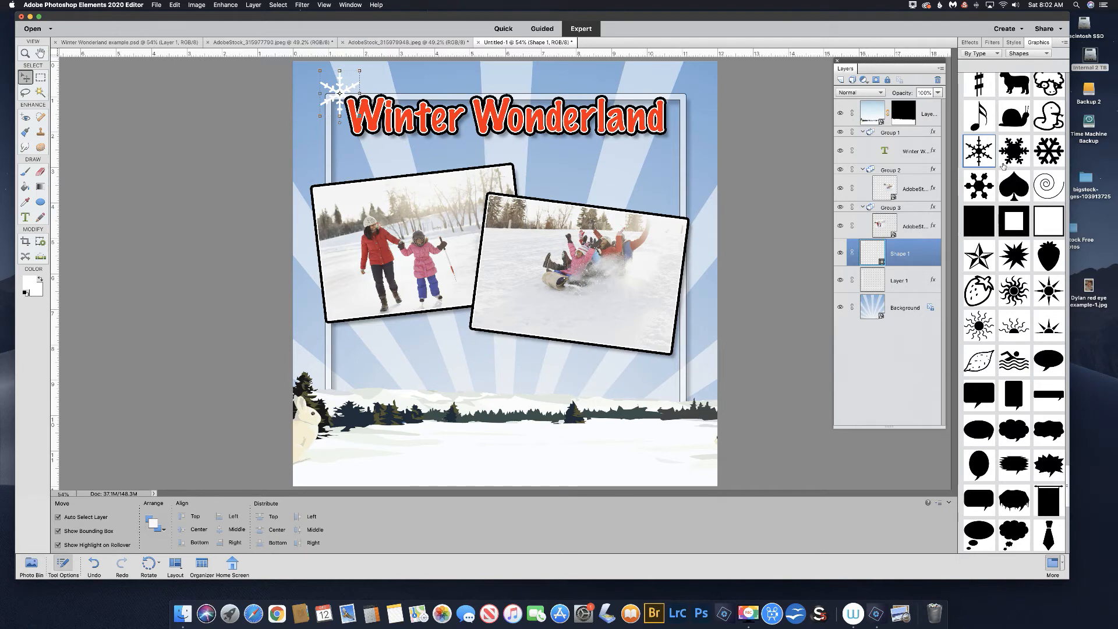
Step: Add the thick six-armed snowflake shape at the border's upper-right corner and scale it down slightly
drag(1016, 153, 673, 101)
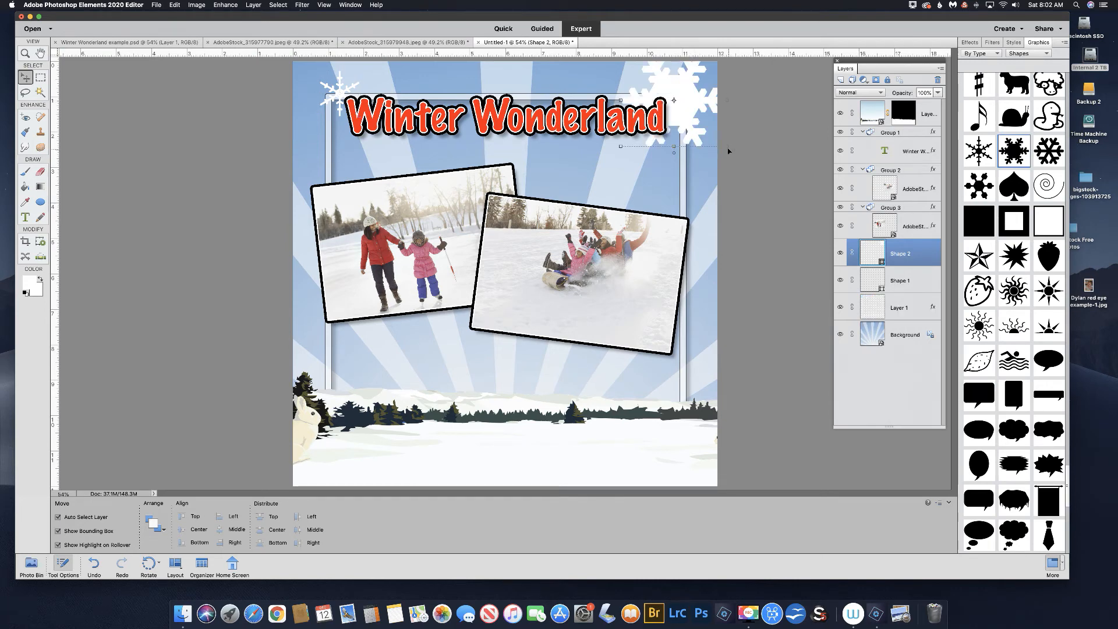
drag(621, 146, 698, 105)
click(696, 120)
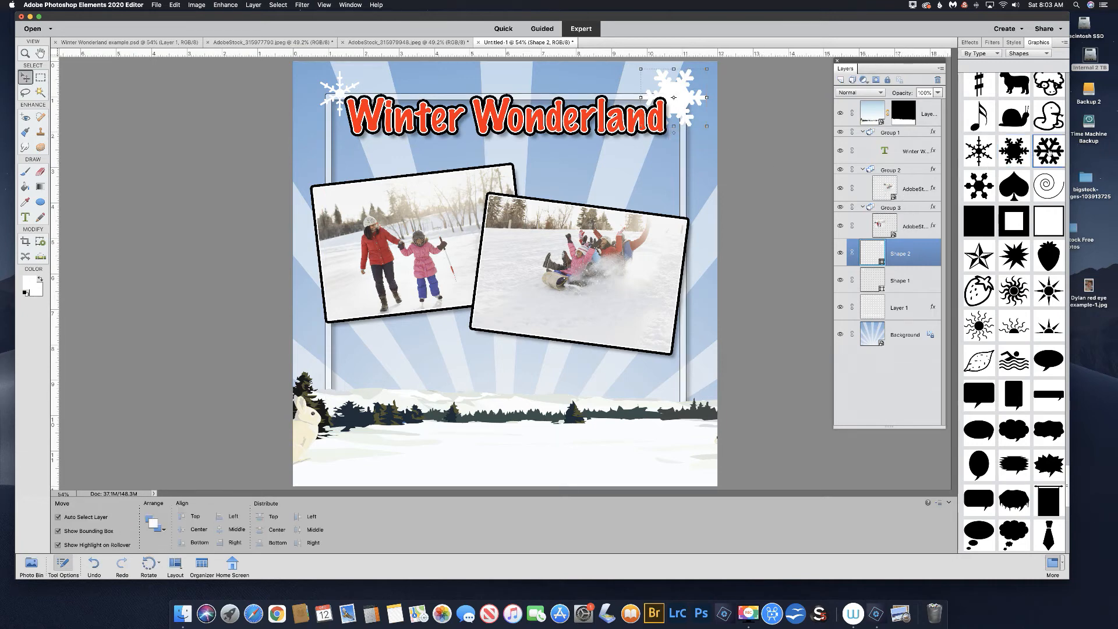
Step: Add the rounded-arm snowflake shape, scale it down and center it on the border's top edge above the title
drag(1048, 151, 518, 91)
drag(570, 138, 525, 95)
click(507, 112)
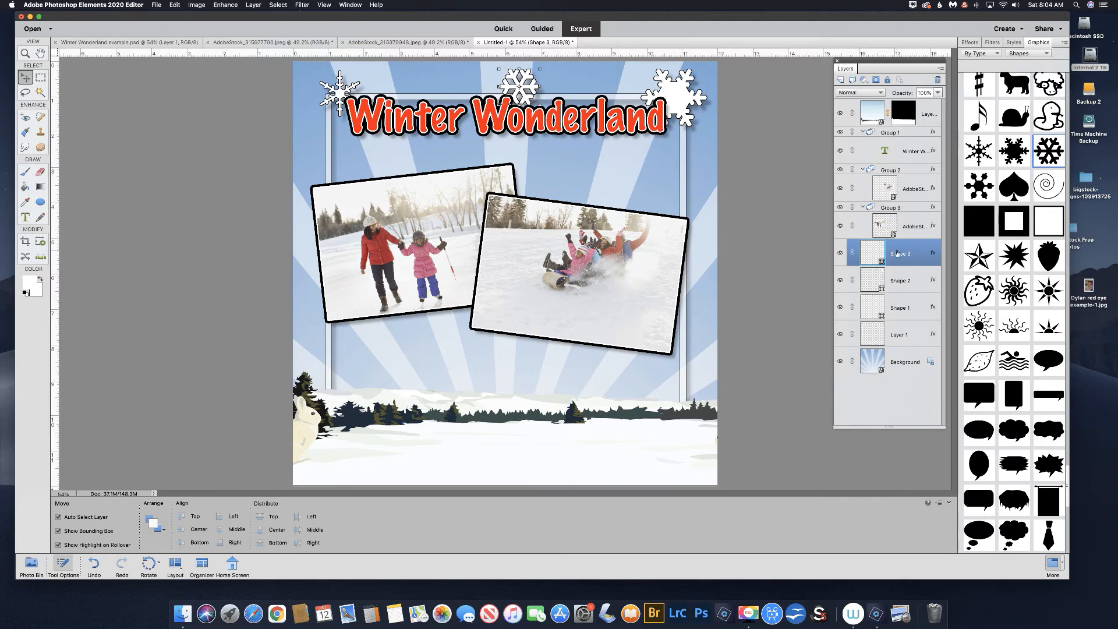
Step: Move the center and upper-left snowflake layers above the title group, just below the landscape layer
drag(897, 254, 886, 125)
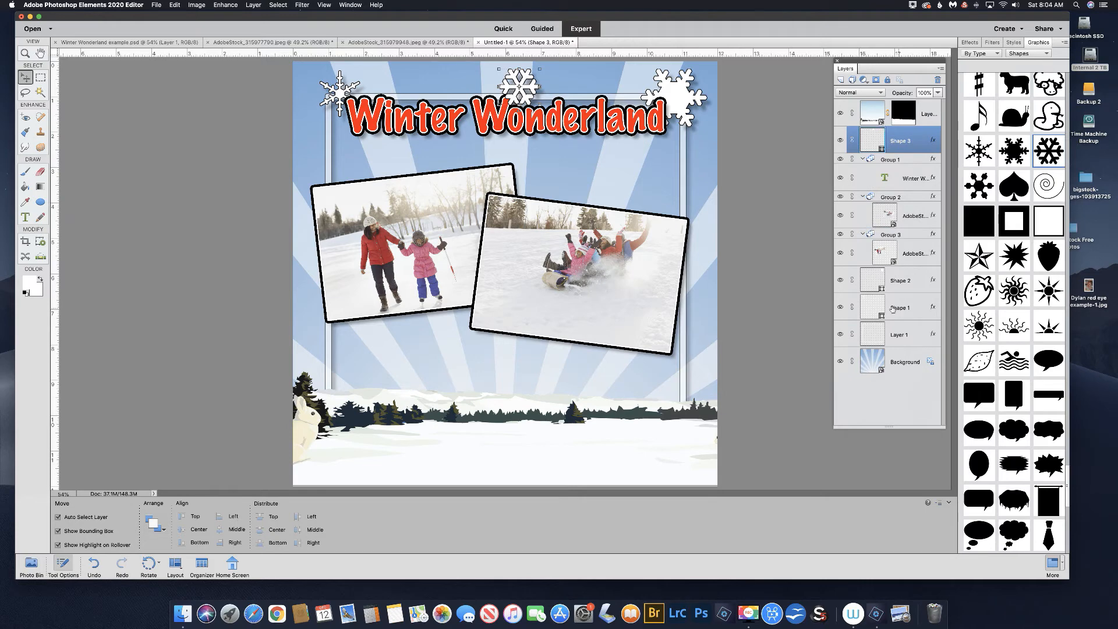
drag(888, 299, 889, 131)
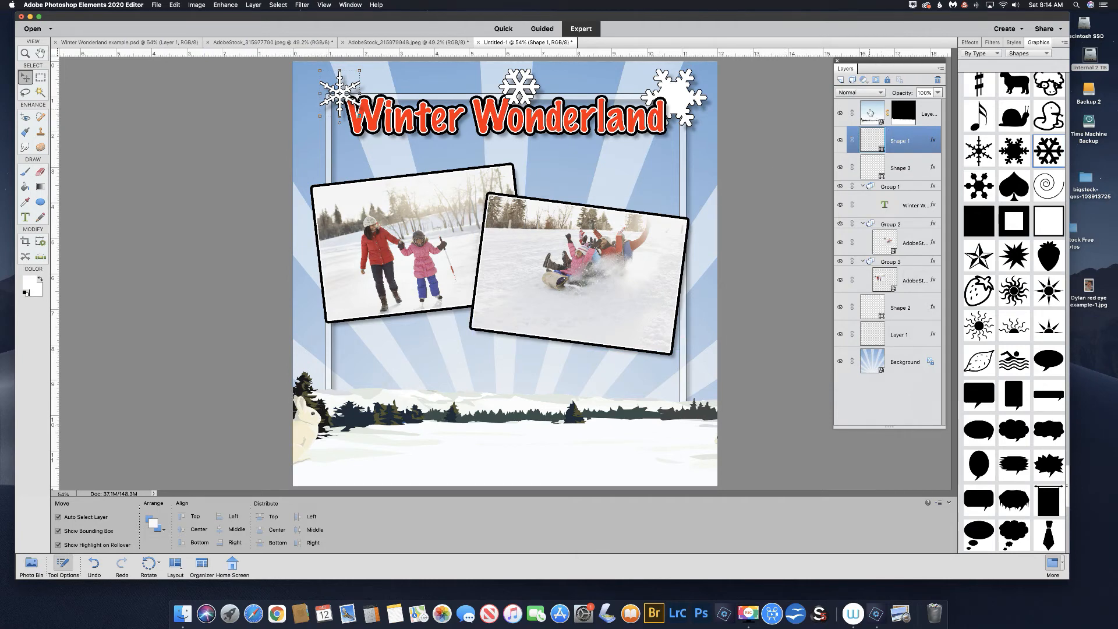
Step: Add a blank layer above the masked landscape and use the Clone Stamp to cover the rabbit's lower body with nearby snow
click(870, 113)
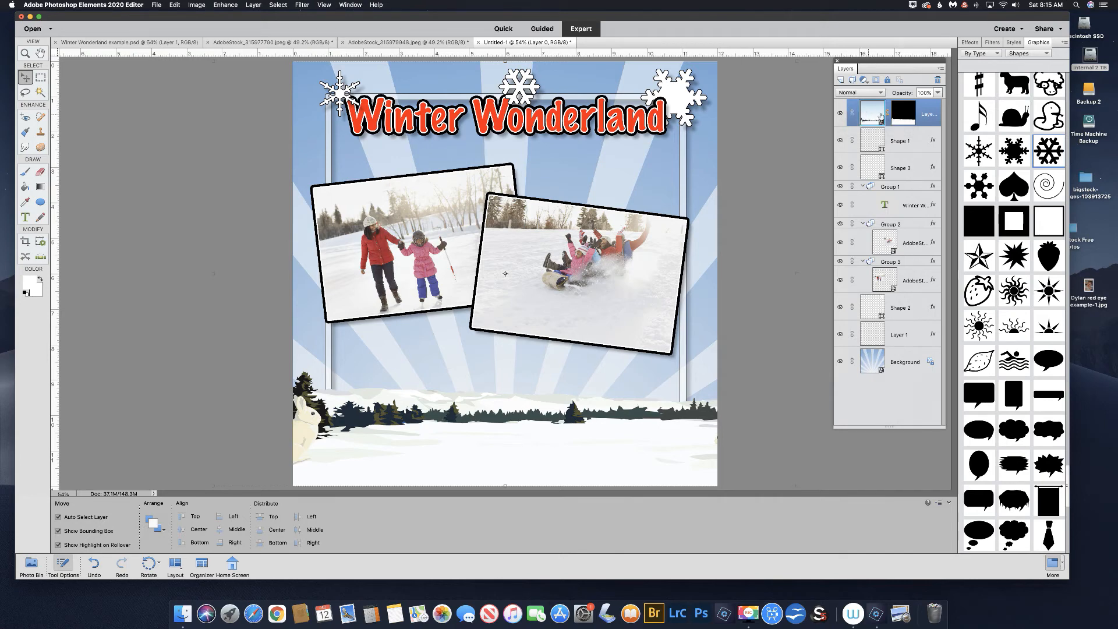
click(840, 79)
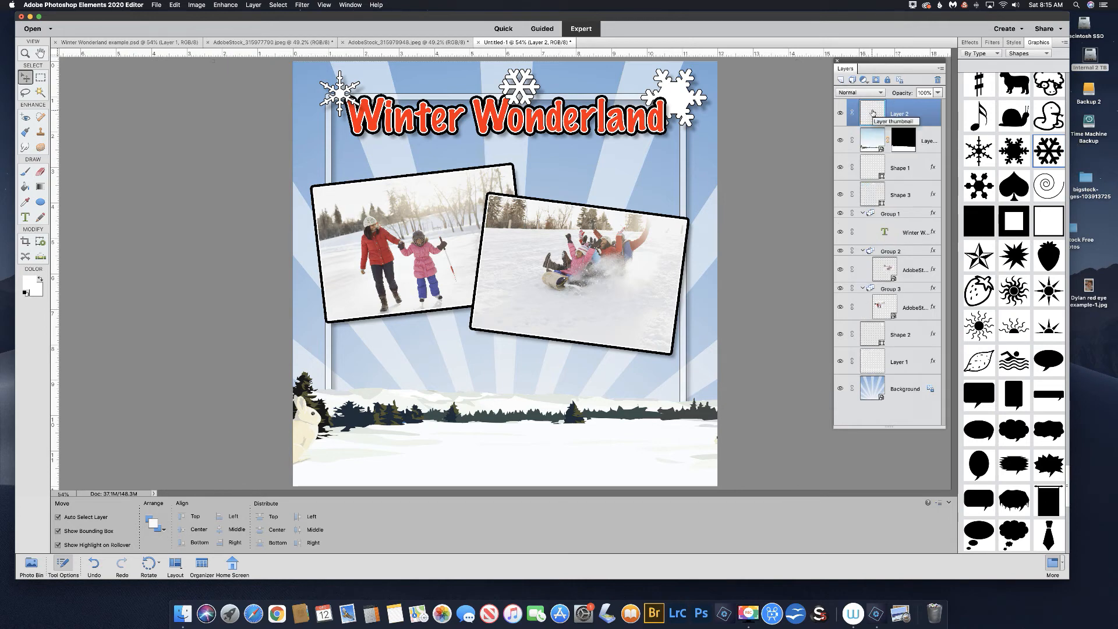
key(super+minus)
key(super+equal)
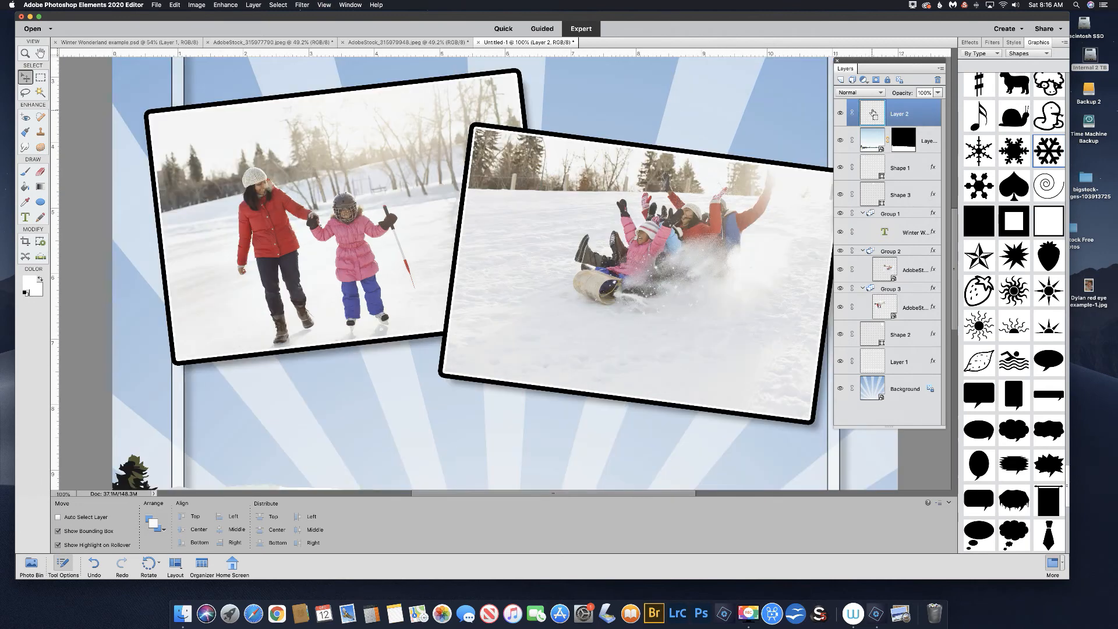
key(super+equal)
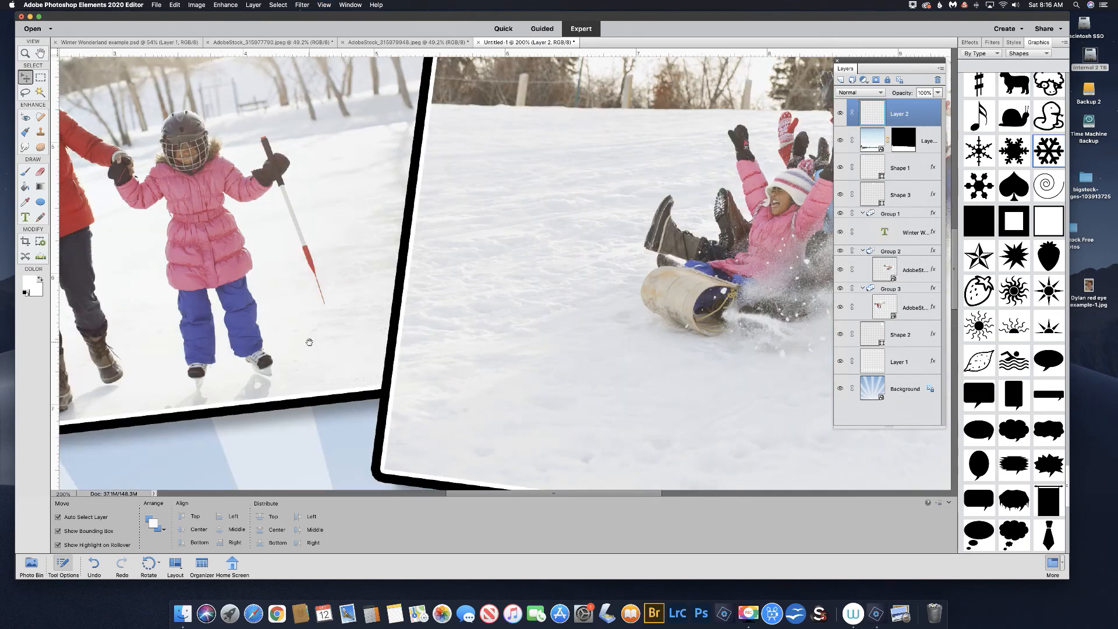
drag(284, 361, 668, 154)
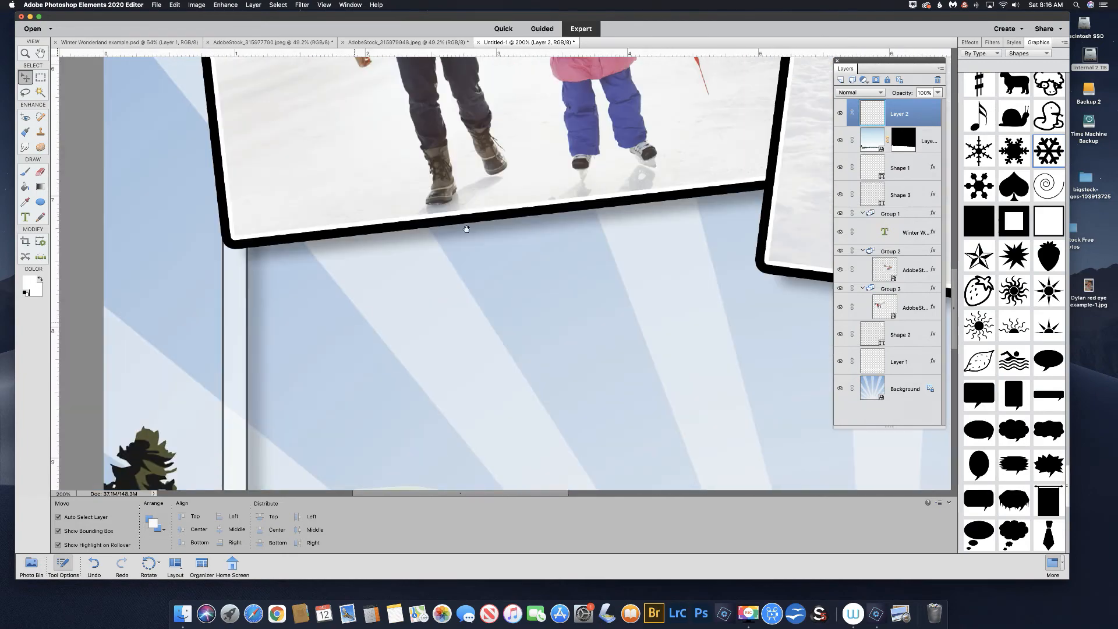
scroll(465, 229, down, 10)
scroll(466, 228, left, 5)
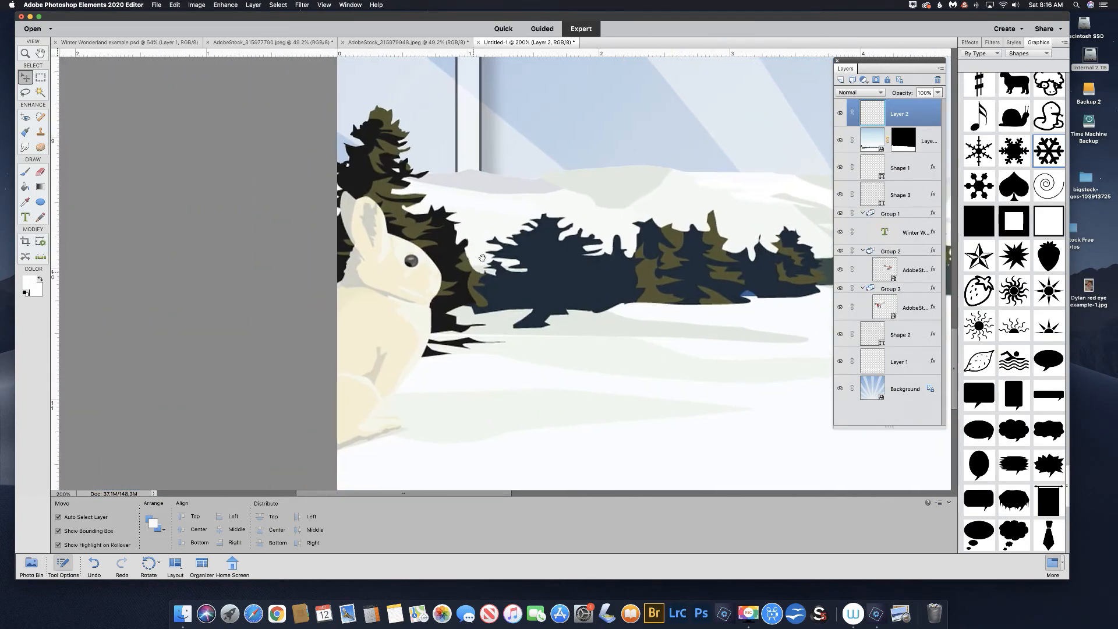
scroll(482, 257, down, 4)
scroll(482, 257, left, 2)
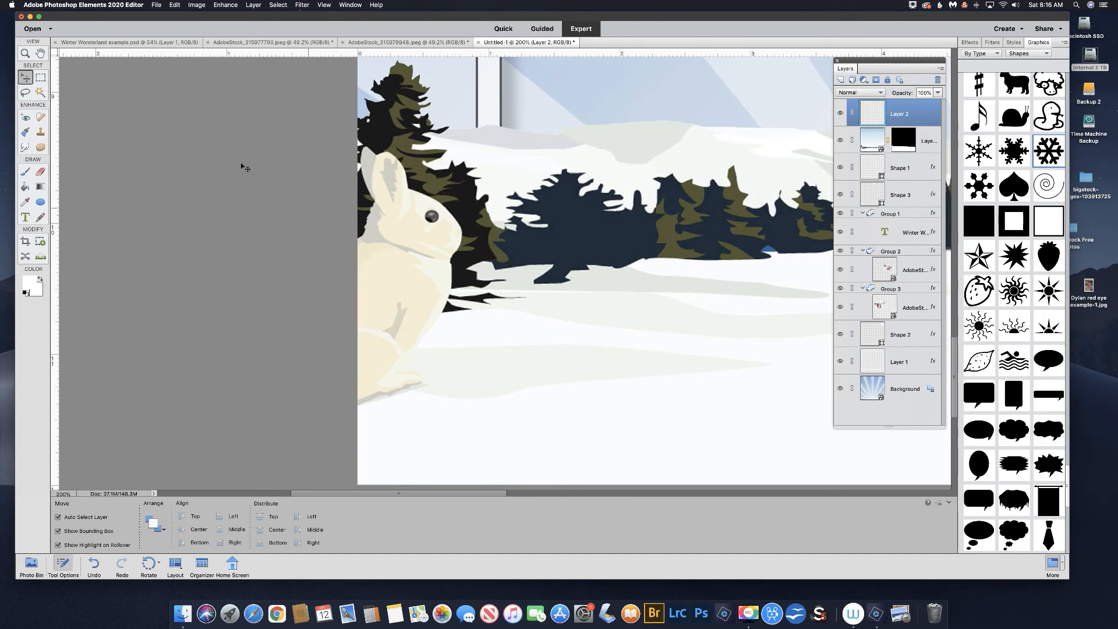
click(40, 132)
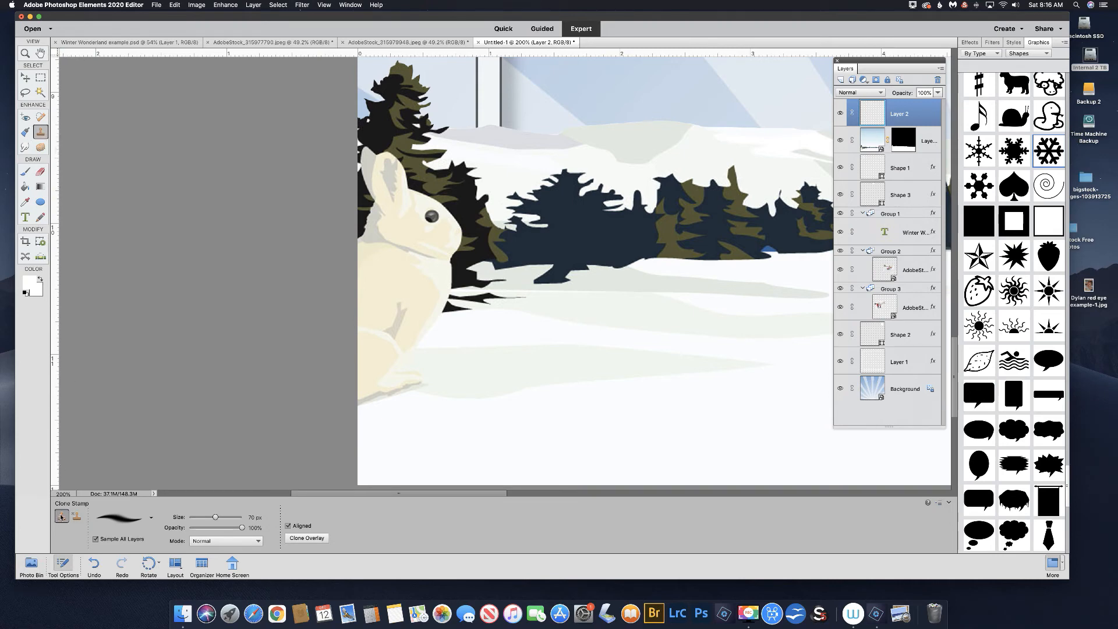
click(76, 516)
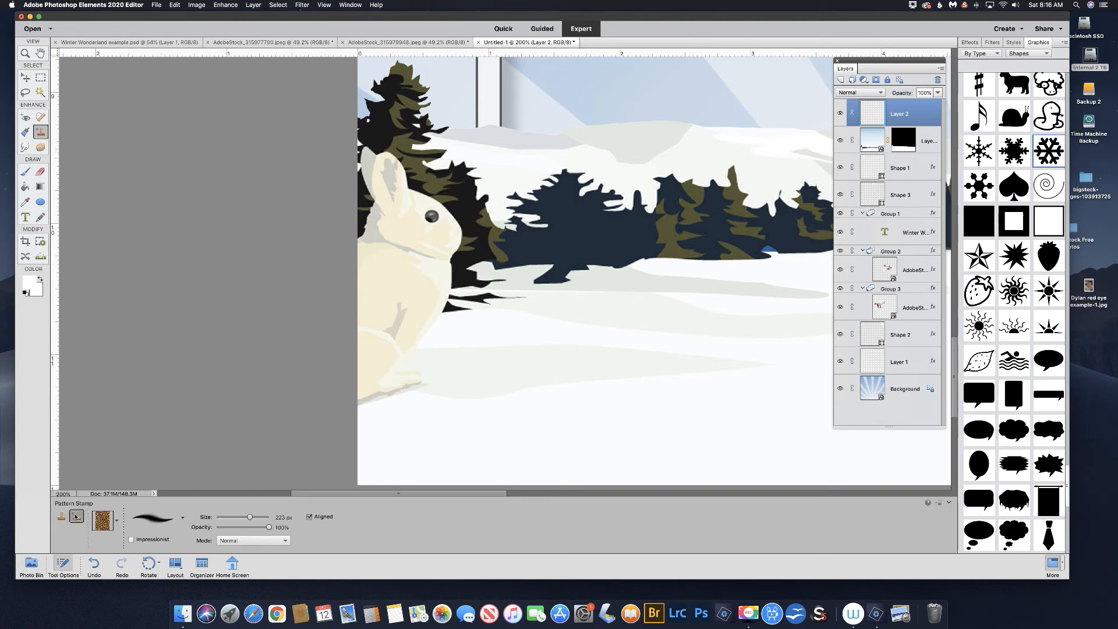
click(61, 515)
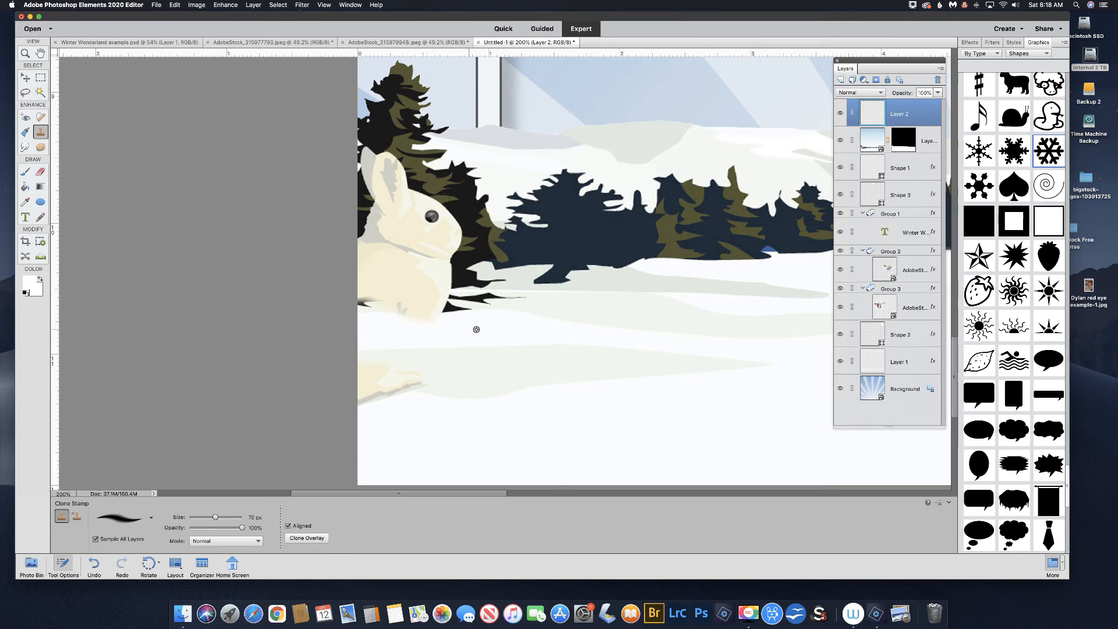
alt+click(478, 329)
mouse_move(434, 326)
mouse_down()
mouse_move(372, 320)
mouse_move(399, 322)
mouse_move(381, 324)
mouse_up()
Step: Clone nearby snow over the rabbit's remaining foot and its shadow at the page's left edge
alt+click(444, 396)
click(421, 393)
mouse_move(419, 393)
mouse_down()
mouse_move(397, 384)
mouse_move(414, 387)
mouse_move(408, 374)
mouse_up()
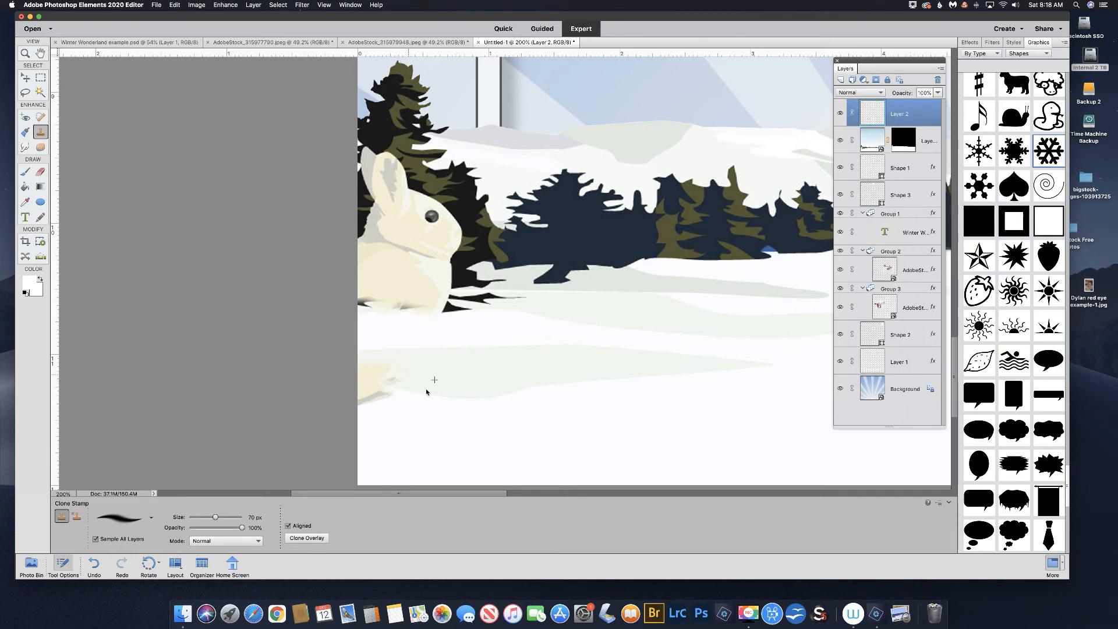
alt+click(445, 395)
drag(396, 387, 379, 366)
alt+click(425, 393)
drag(370, 384, 368, 366)
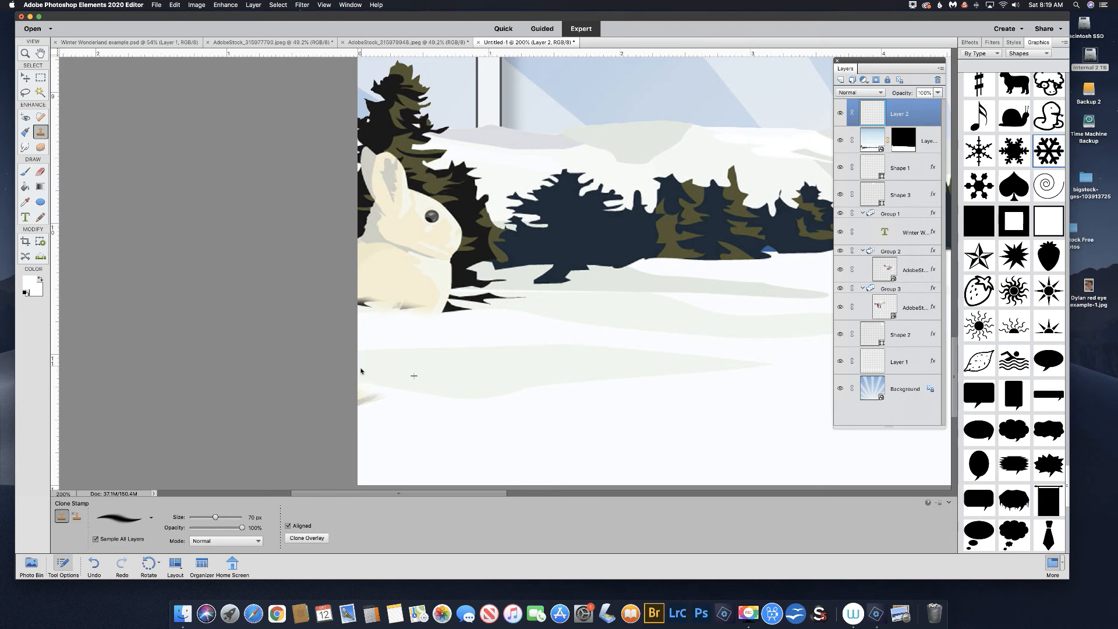
alt+click(409, 424)
drag(389, 404, 359, 402)
Step: Rename the cloning layer "clone" and add a new layer above it named "Dark"
double_click(901, 114)
text(clone)
click(840, 80)
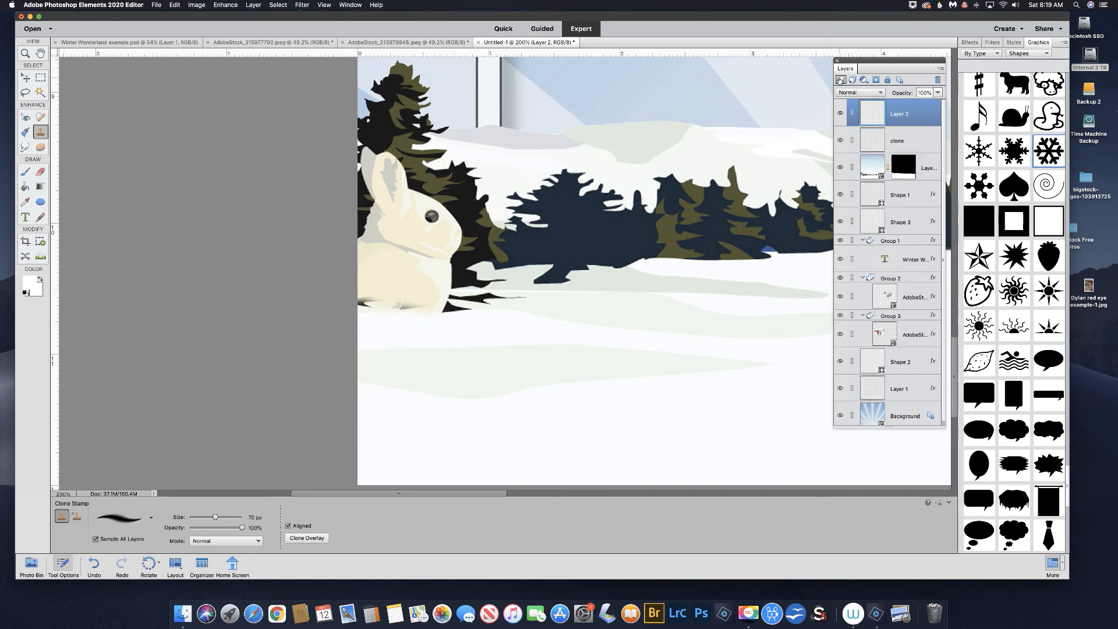
double_click(901, 114)
text(Dark)
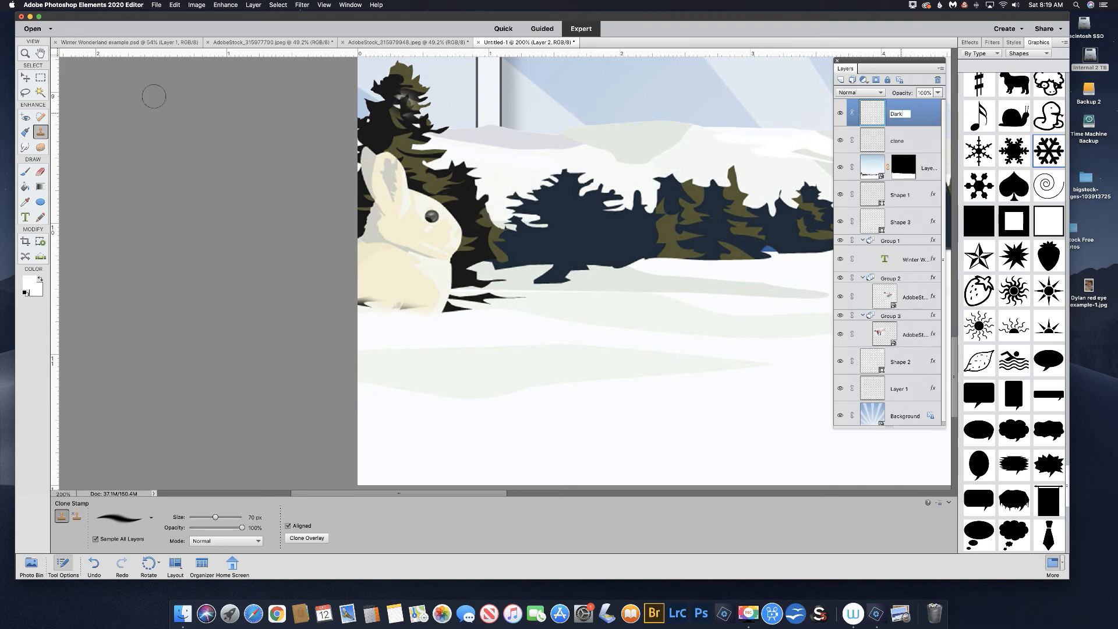
Step: Lasso around the rest of the rabbit, following its edge against the trees and the snow below
click(24, 92)
click(25, 93)
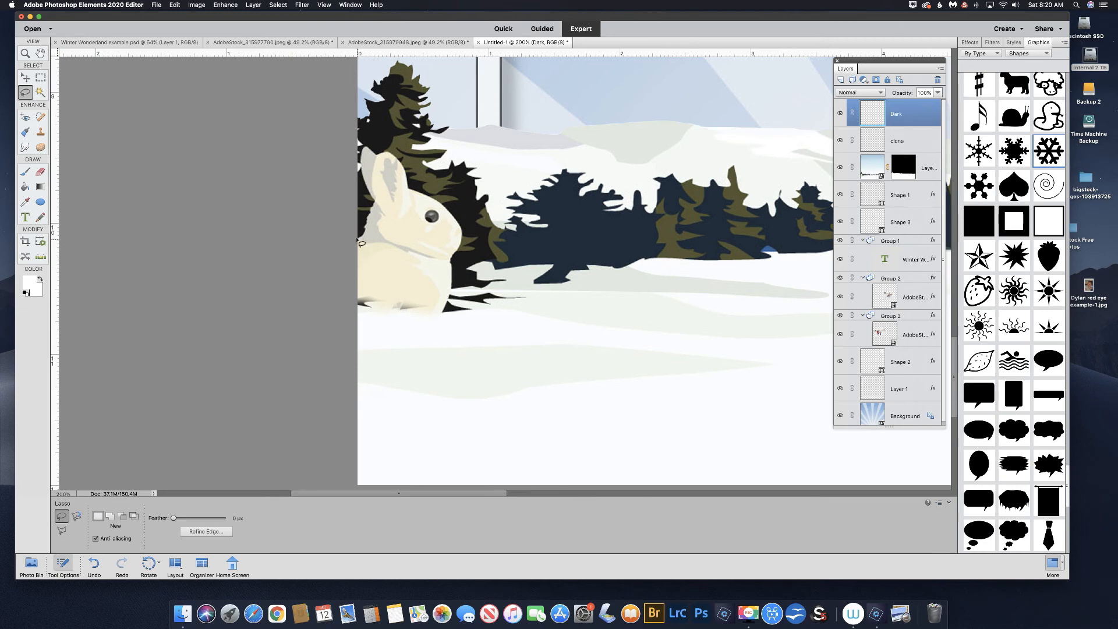
drag(361, 230, 364, 221)
mouse_move(373, 215)
mouse_down()
mouse_move(370, 149)
mouse_move(397, 158)
mouse_move(412, 189)
mouse_move(468, 245)
mouse_up()
mouse_move(460, 259)
mouse_down()
mouse_move(452, 310)
mouse_move(364, 322)
mouse_move(343, 283)
mouse_move(345, 242)
mouse_up()
key(shift)
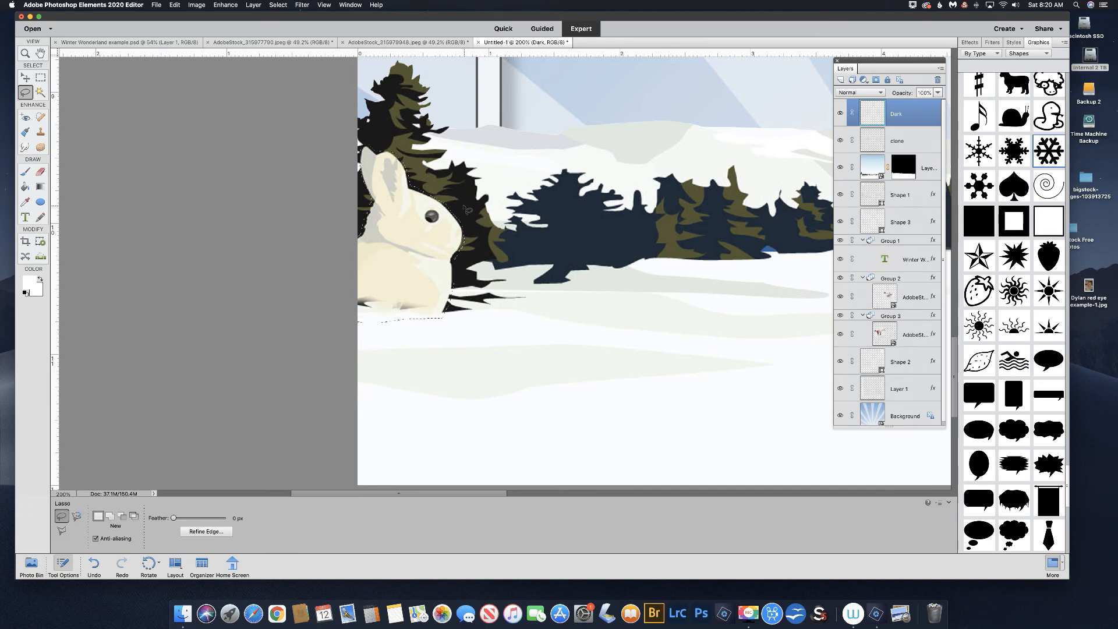
Step: Set the foreground color to near-black 141213 by sampling the dark tree beside the rabbit, and return to the Lasso tool
click(28, 284)
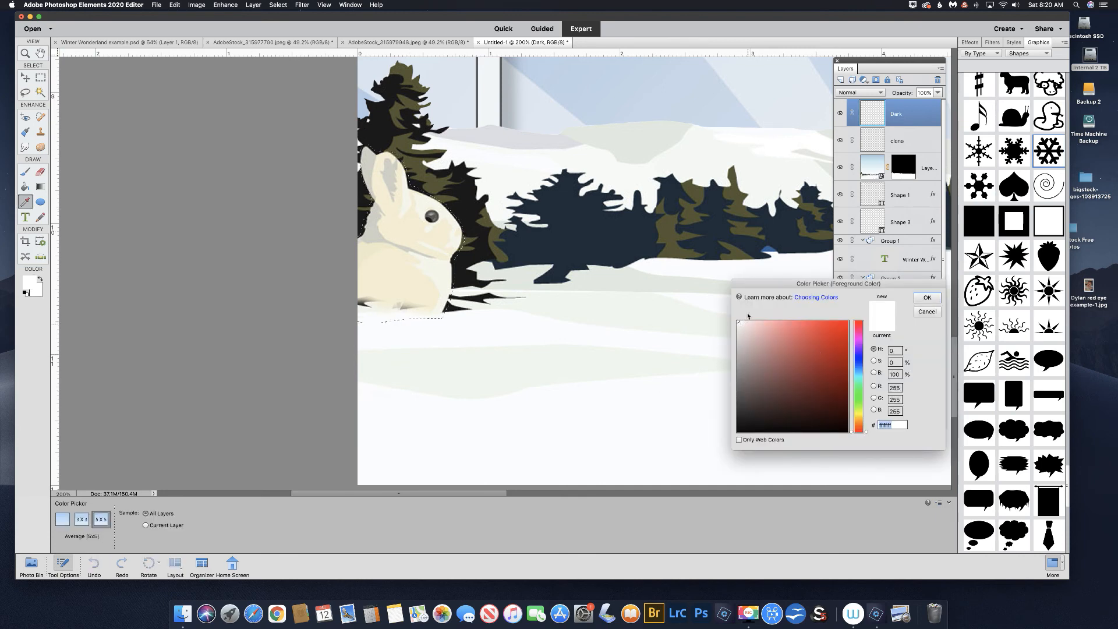
drag(859, 407, 865, 383)
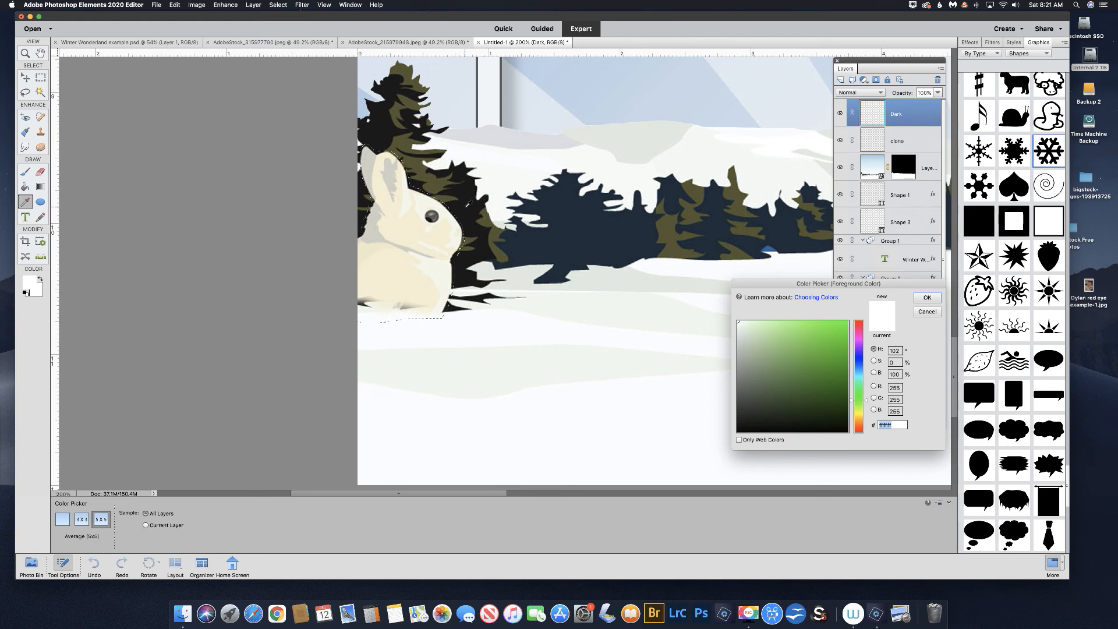
click(468, 203)
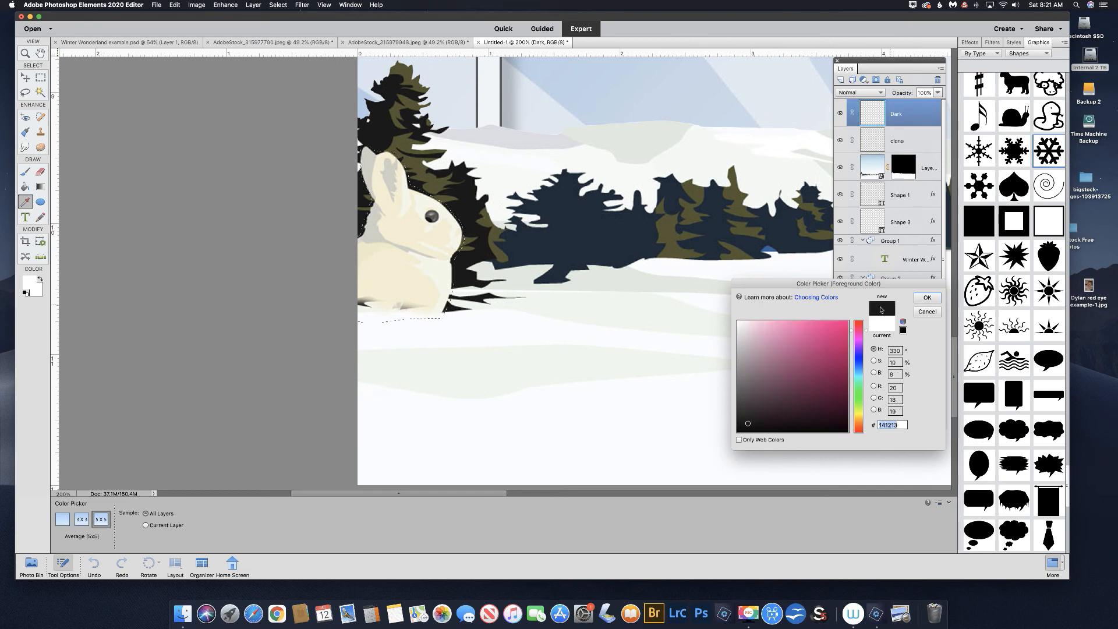
click(927, 297)
key(l)
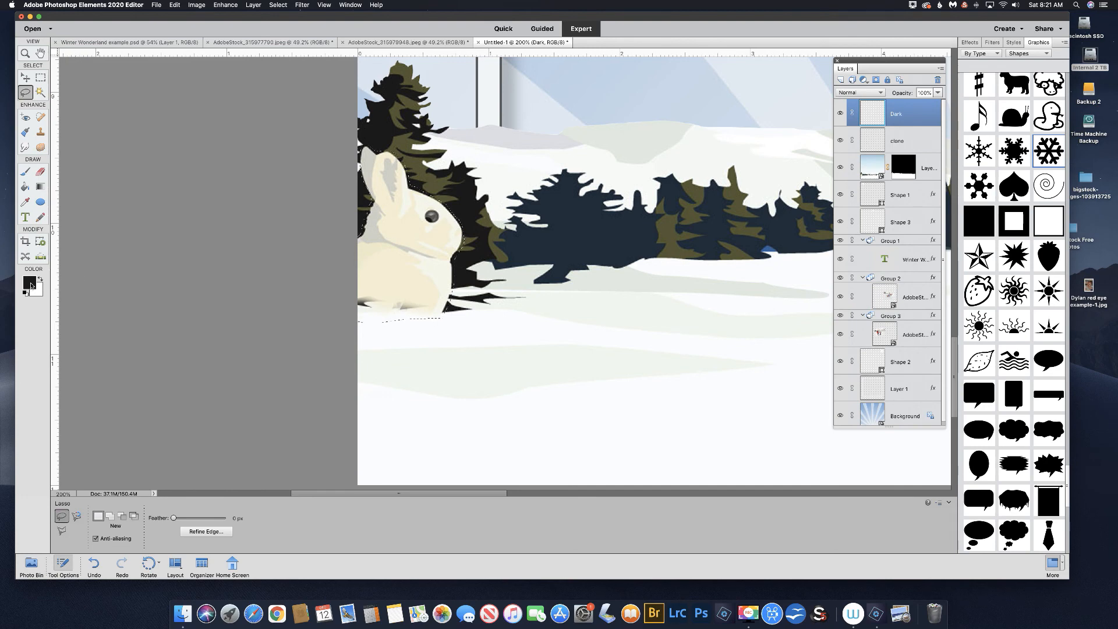
Step: Fill the rabbit-shaped selection with the near-black foreground color on the "Dark" layer, and clear the selection
click(25, 186)
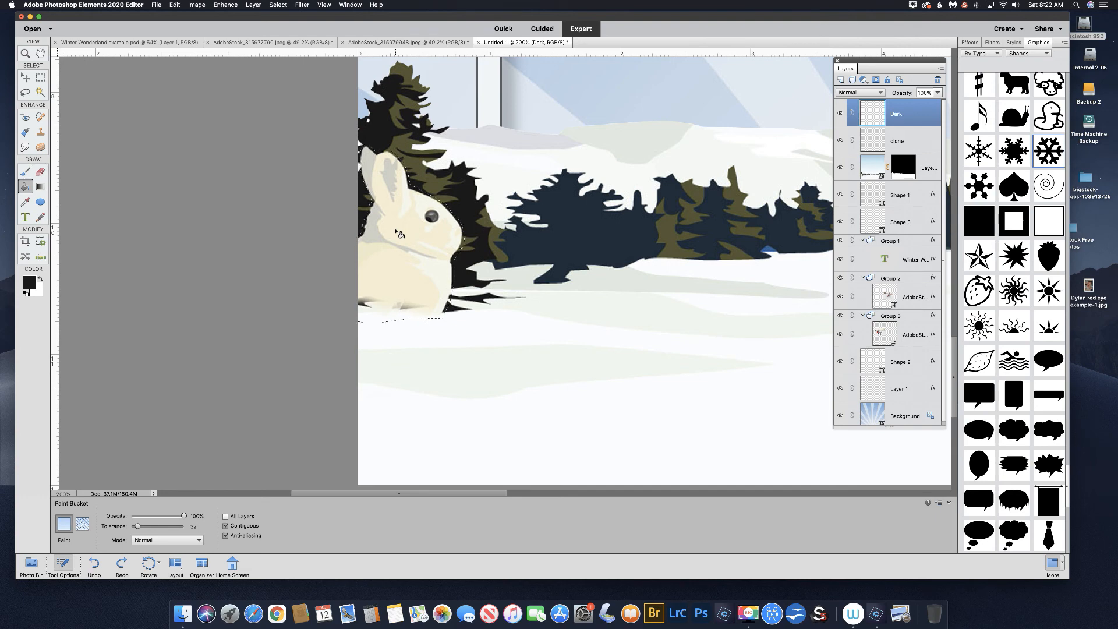
click(399, 234)
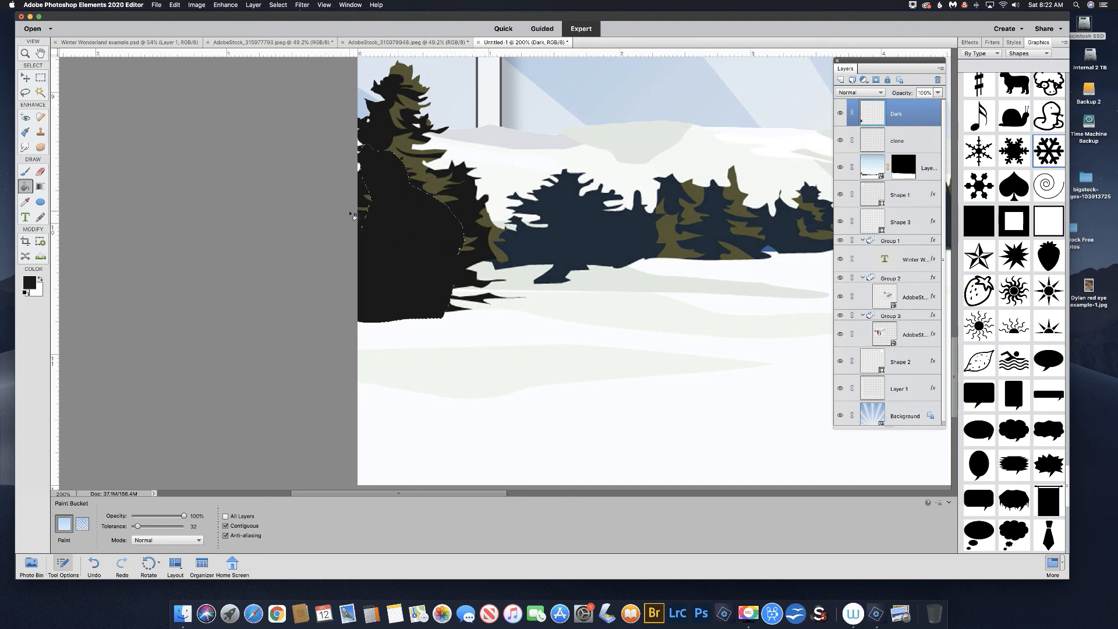
key(super+d)
Step: Add a new layer above "Dark" and name it "Light"
click(839, 80)
double_click(900, 114)
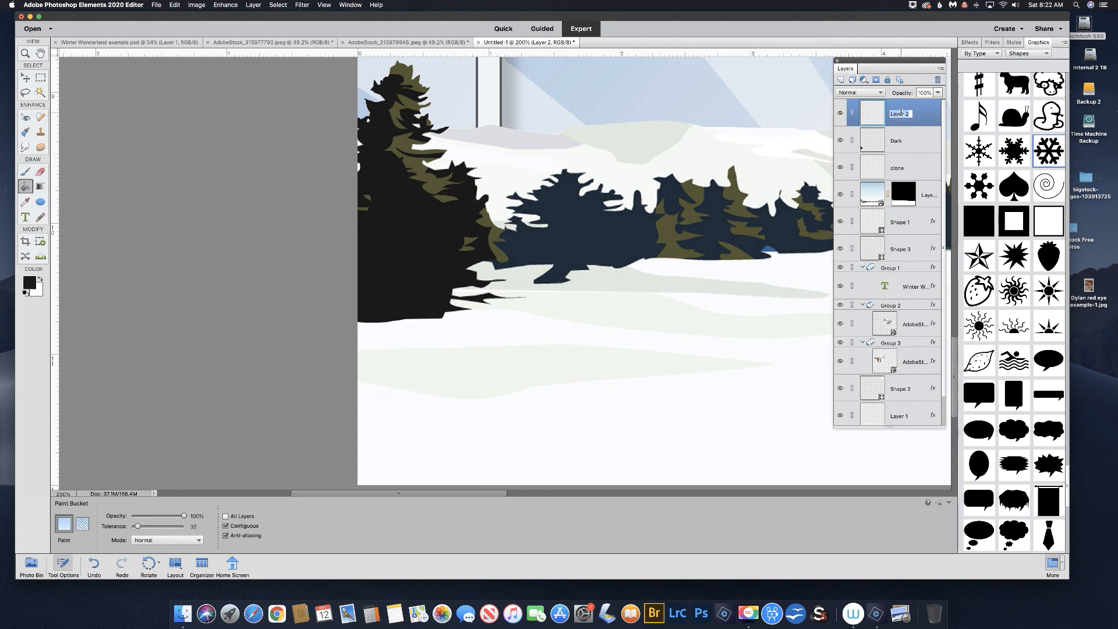
text(li)
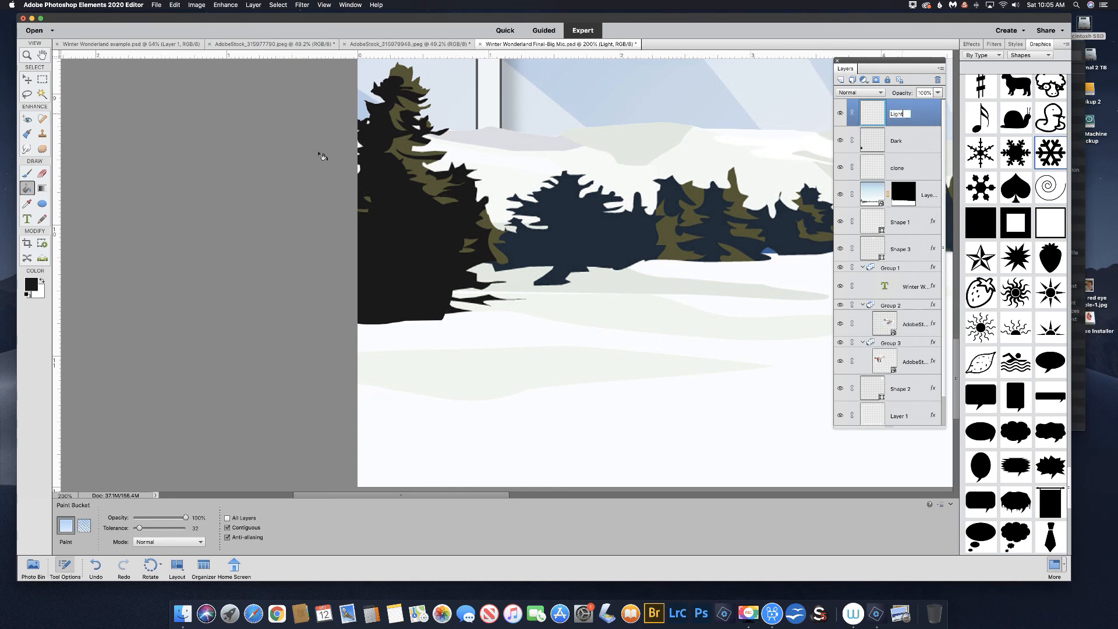
Step: Lasso several jagged branch-shaped highlight areas across the dark tree fill, adding each one to the selection
click(27, 95)
click(27, 95)
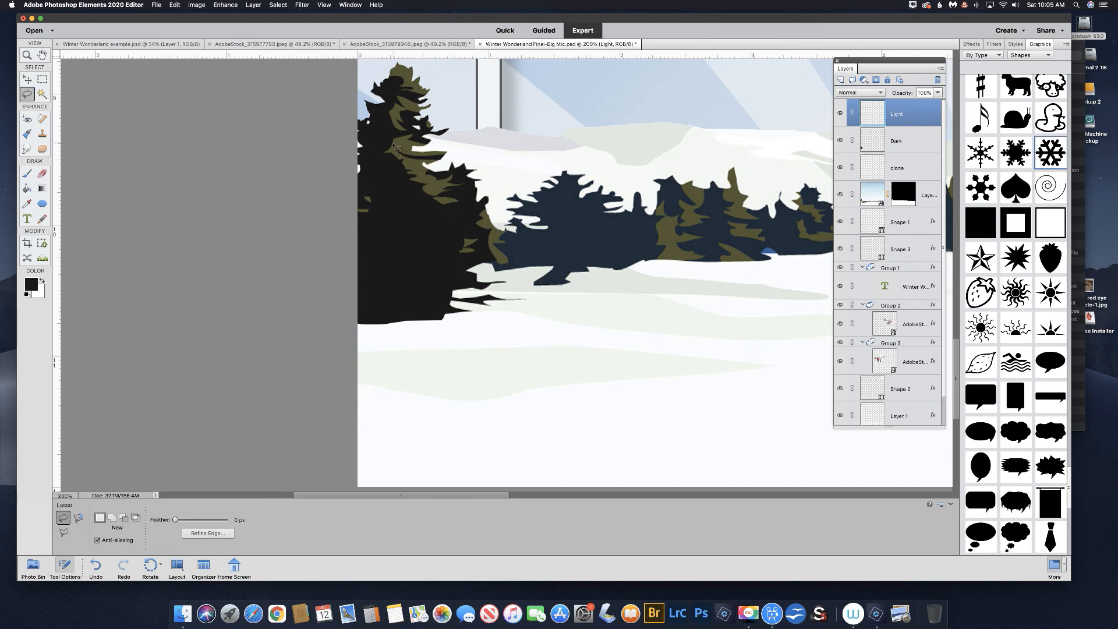
mouse_move(389, 153)
mouse_down()
mouse_move(366, 157)
mouse_move(394, 163)
mouse_move(395, 148)
mouse_up()
key(shift)
mouse_move(408, 165)
mouse_down()
mouse_move(372, 173)
mouse_move(414, 175)
mouse_move(408, 167)
mouse_move(416, 181)
mouse_move(376, 179)
mouse_move(429, 185)
mouse_move(382, 197)
mouse_move(440, 200)
mouse_move(431, 192)
mouse_move(440, 205)
mouse_move(390, 206)
mouse_move(447, 215)
mouse_up()
mouse_move(415, 224)
mouse_down()
mouse_move(448, 246)
mouse_move(401, 238)
mouse_move(465, 254)
mouse_move(453, 249)
mouse_move(472, 246)
mouse_move(457, 217)
mouse_move(423, 220)
mouse_move(471, 228)
mouse_up()
mouse_move(453, 267)
mouse_down()
mouse_move(379, 264)
mouse_move(418, 281)
mouse_move(384, 282)
mouse_move(444, 303)
mouse_move(428, 284)
mouse_move(469, 286)
mouse_move(449, 269)
mouse_up()
mouse_move(358, 236)
mouse_down()
mouse_move(383, 239)
mouse_move(357, 232)
mouse_move(348, 280)
mouse_move(398, 308)
mouse_move(379, 311)
mouse_move(352, 297)
mouse_move(356, 285)
mouse_up()
Step: Set the foreground color to olive green 545630 by sampling the tree's lighter branches
click(32, 285)
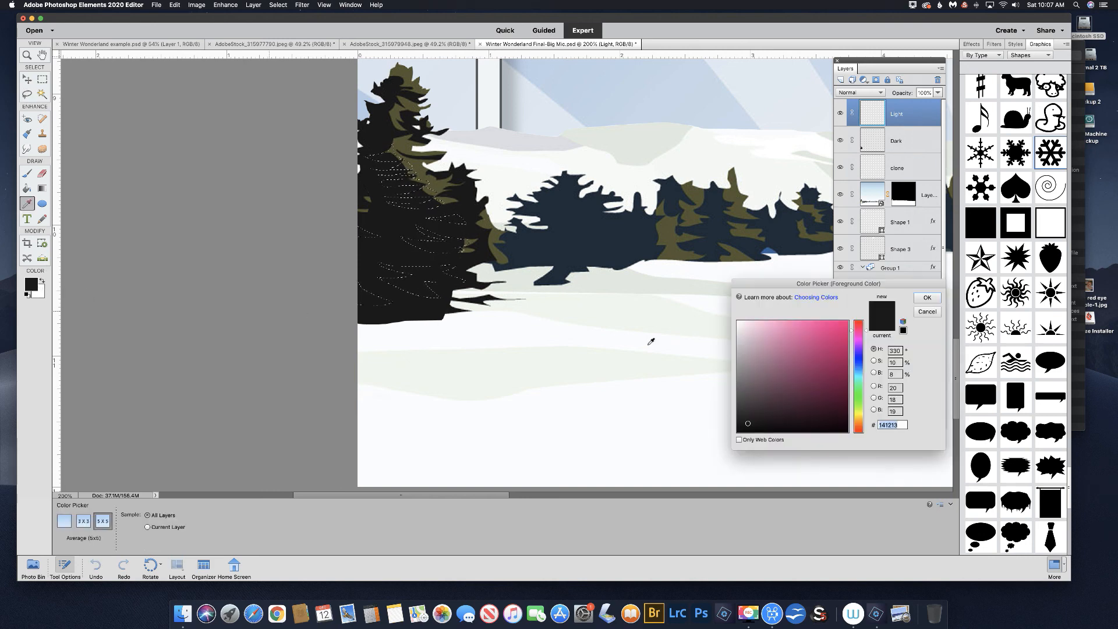
key(alt)
click(408, 173)
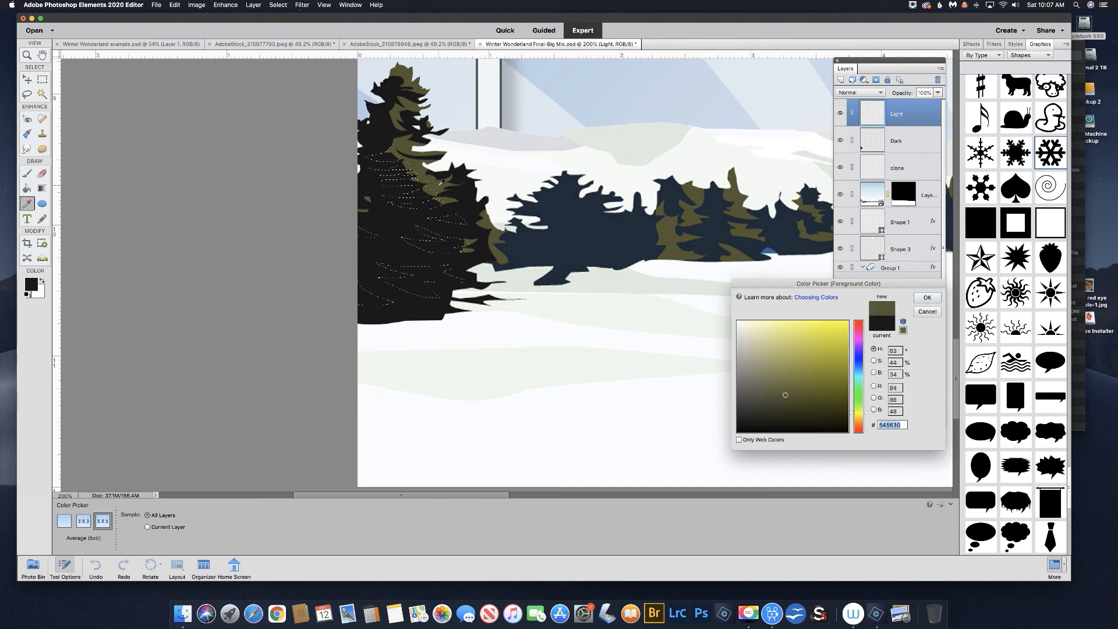
click(925, 298)
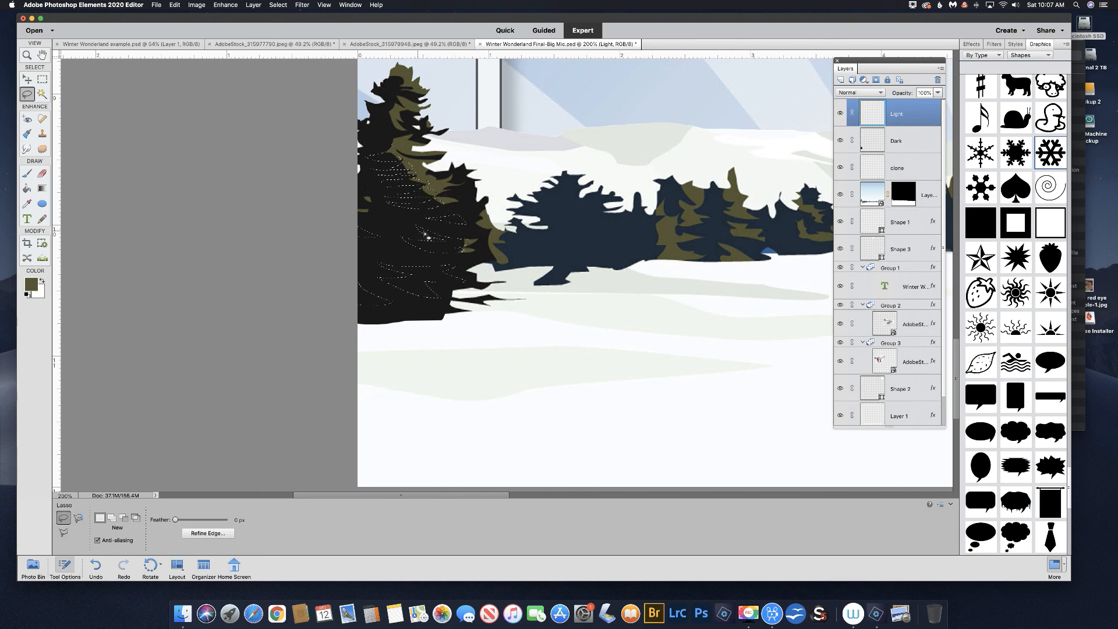
Step: Fill the branch-shaped selections with olive green on the "Light" layer using the Paint Bucket, and clear the selection
click(27, 188)
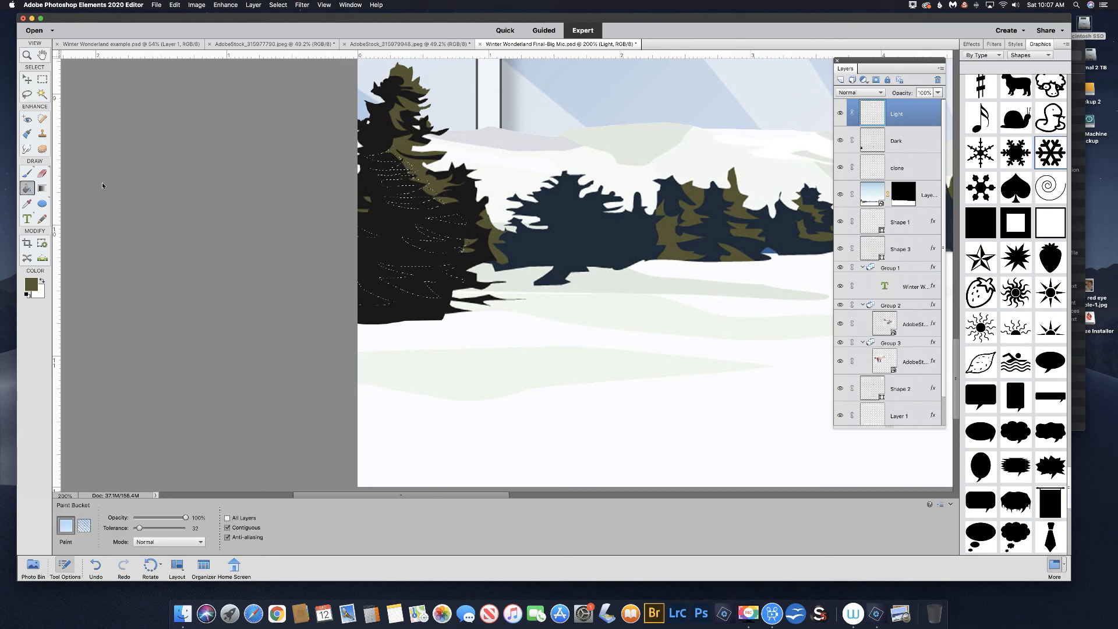
click(427, 208)
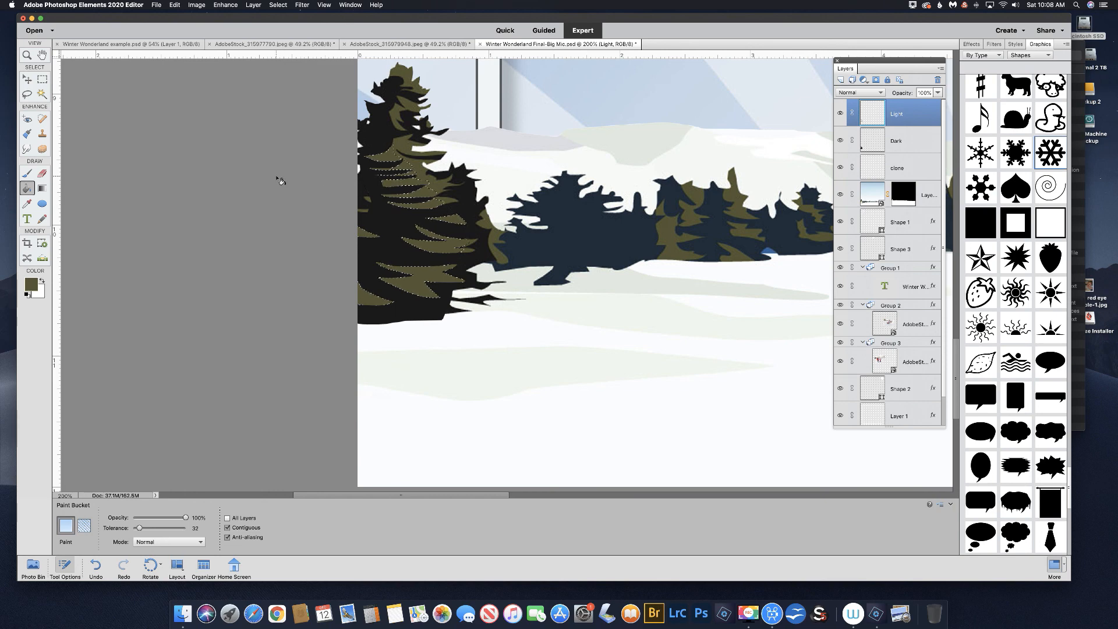
key(super+d)
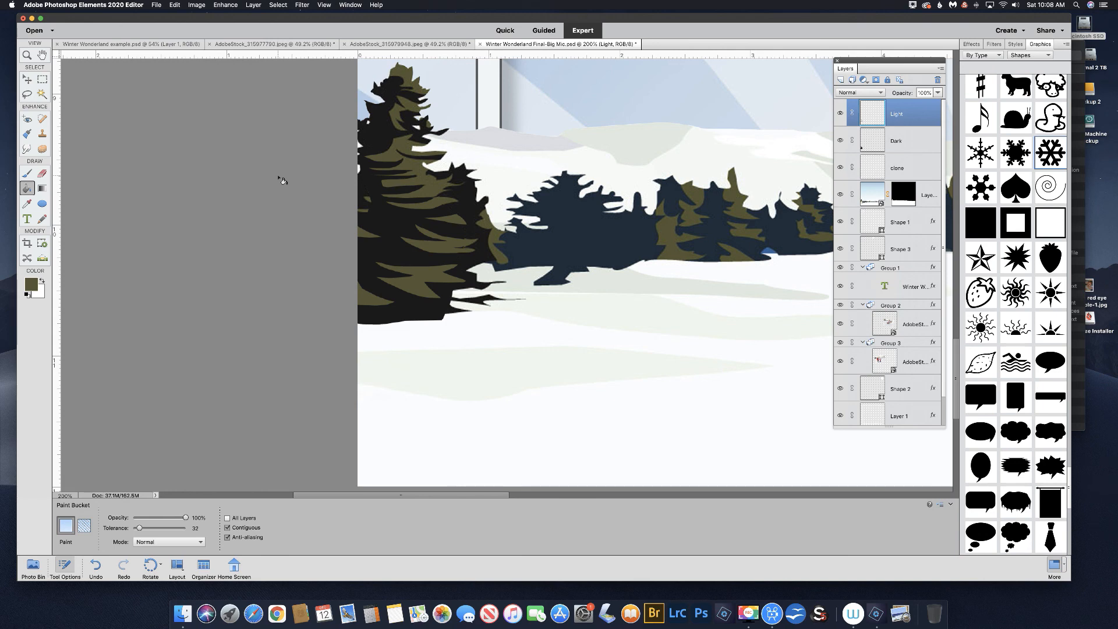
key(super+0)
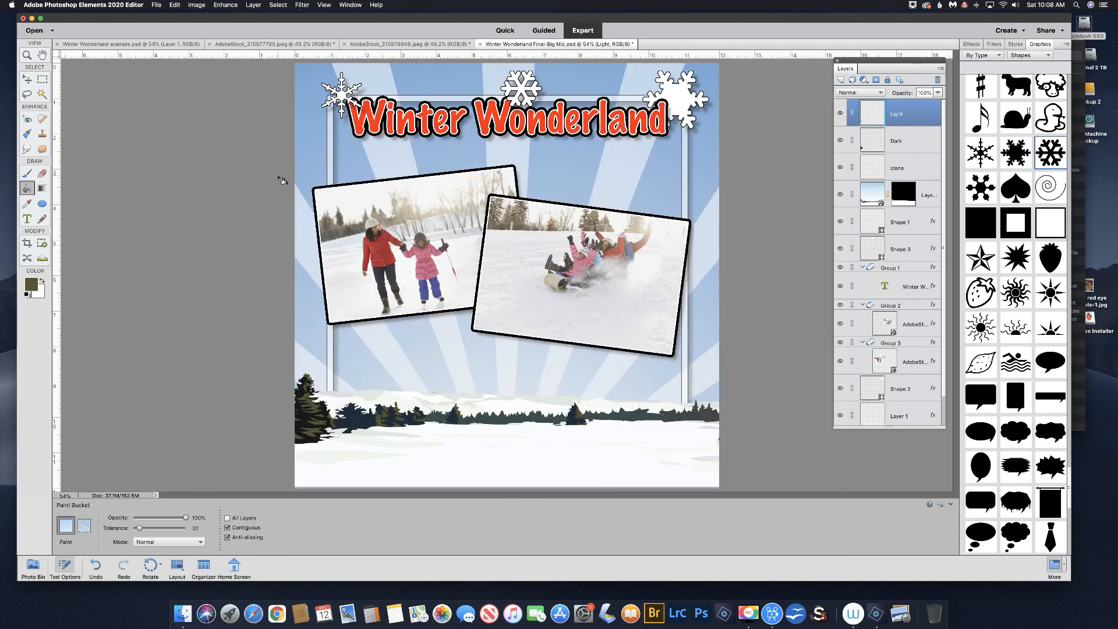